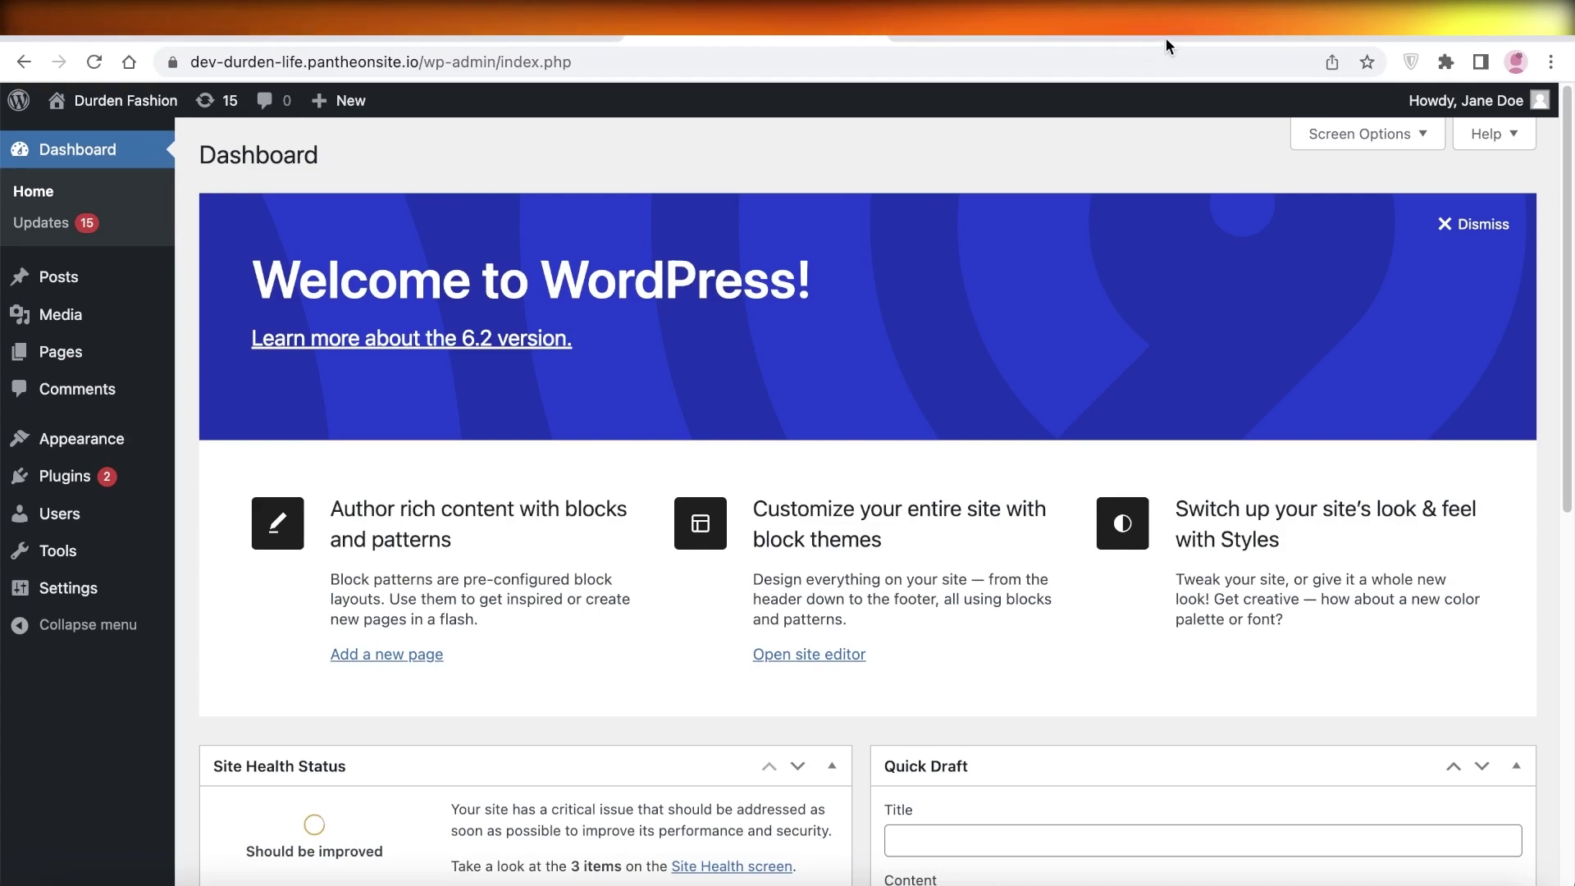
- Open the nimiq.com tab and accept its cookie notice, keeping the WordPress dashboard alongside
left_click(1144, 25)
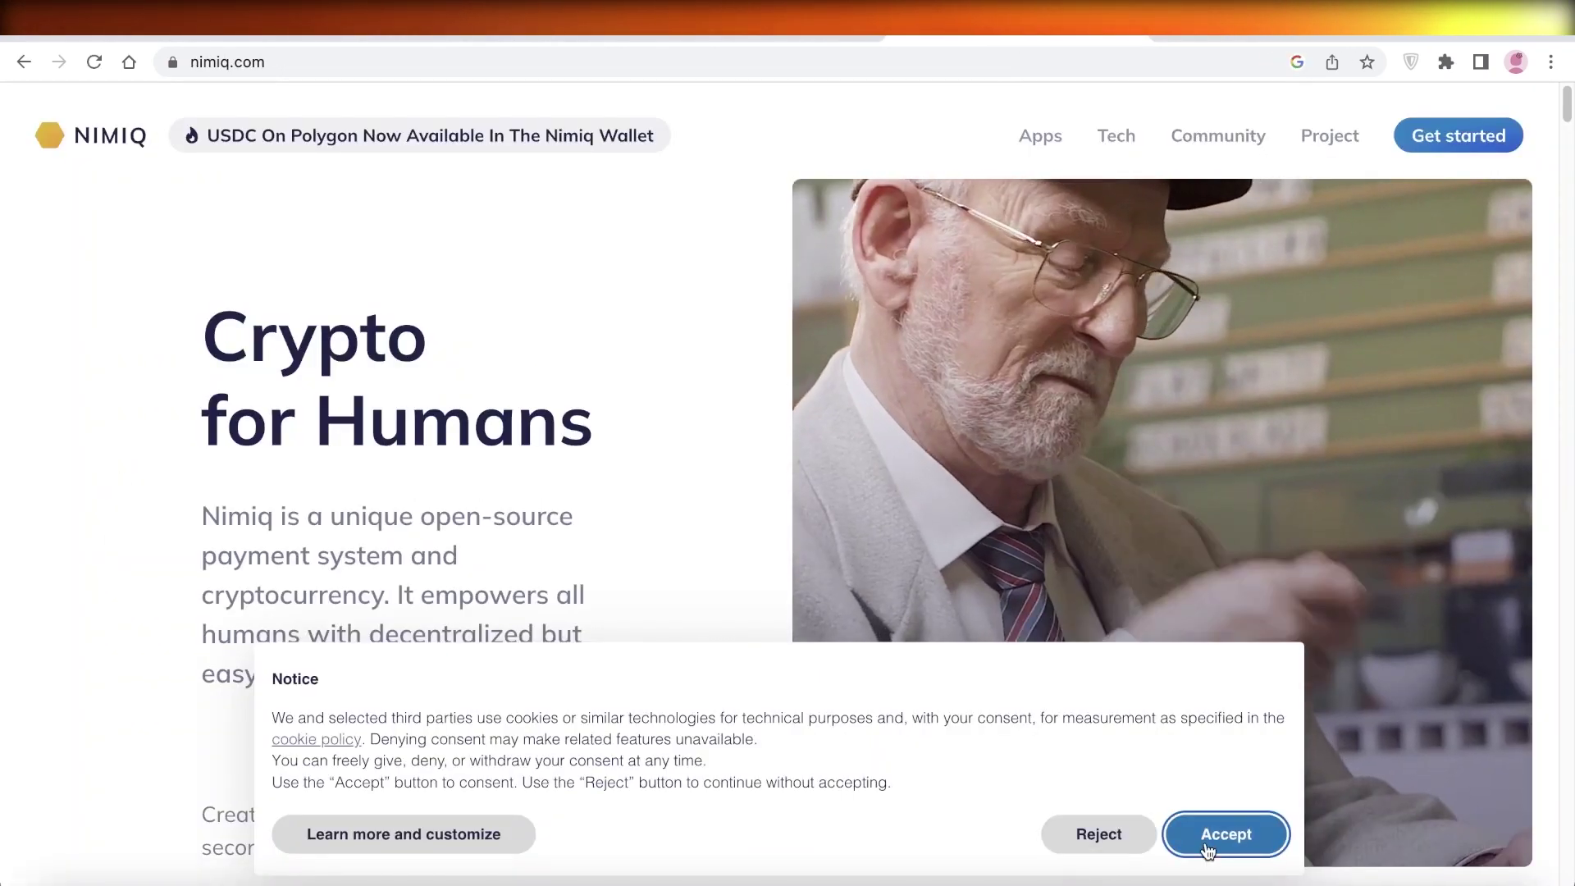
left_click(1193, 843)
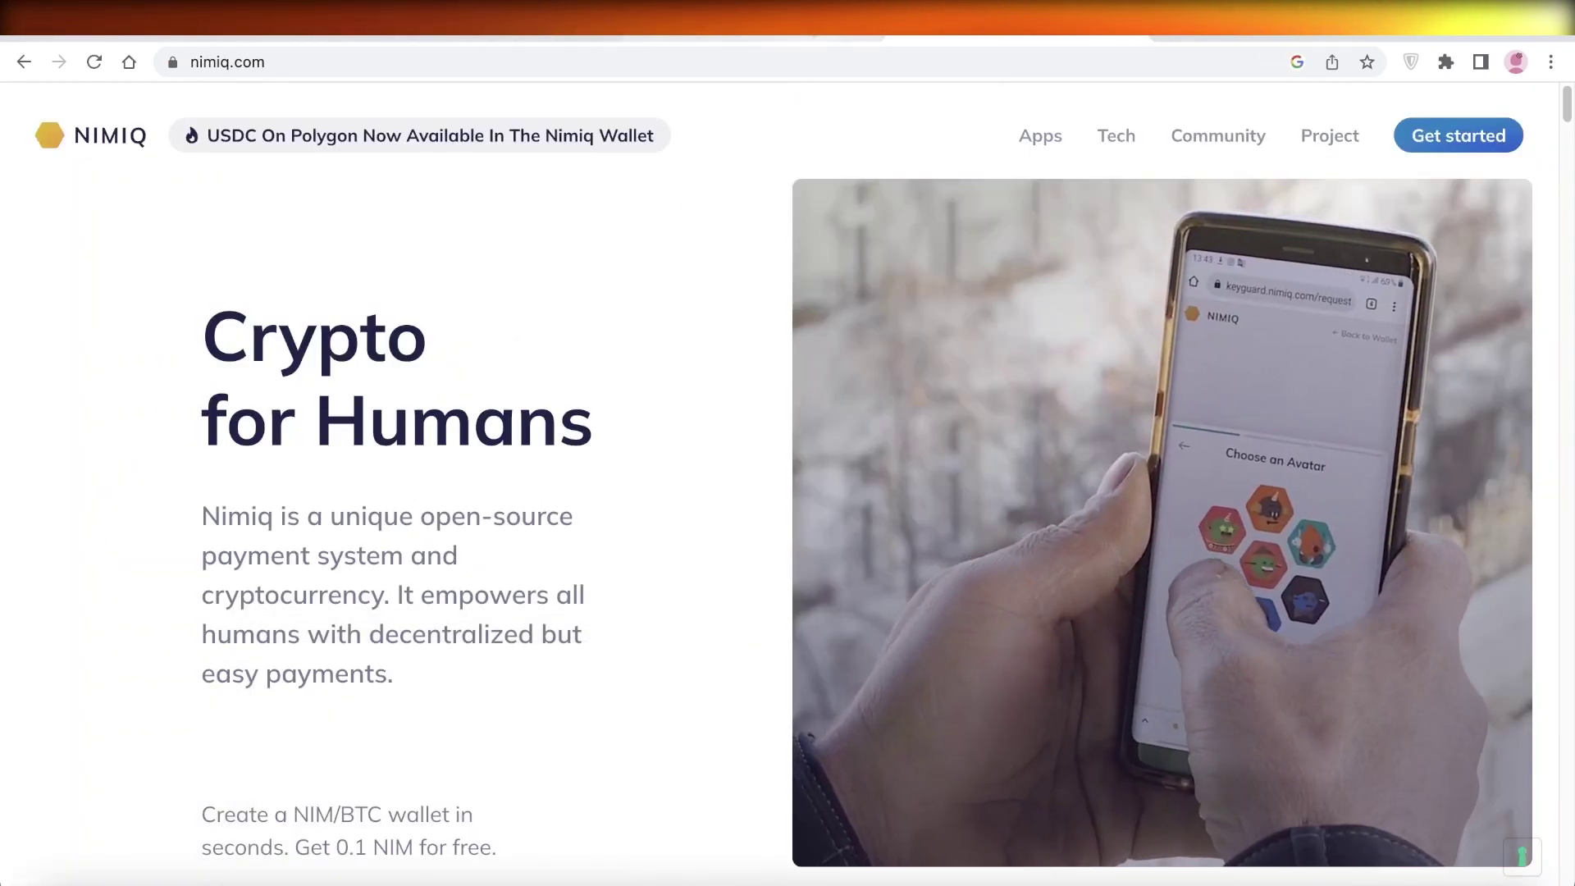
left_click(759, 21)
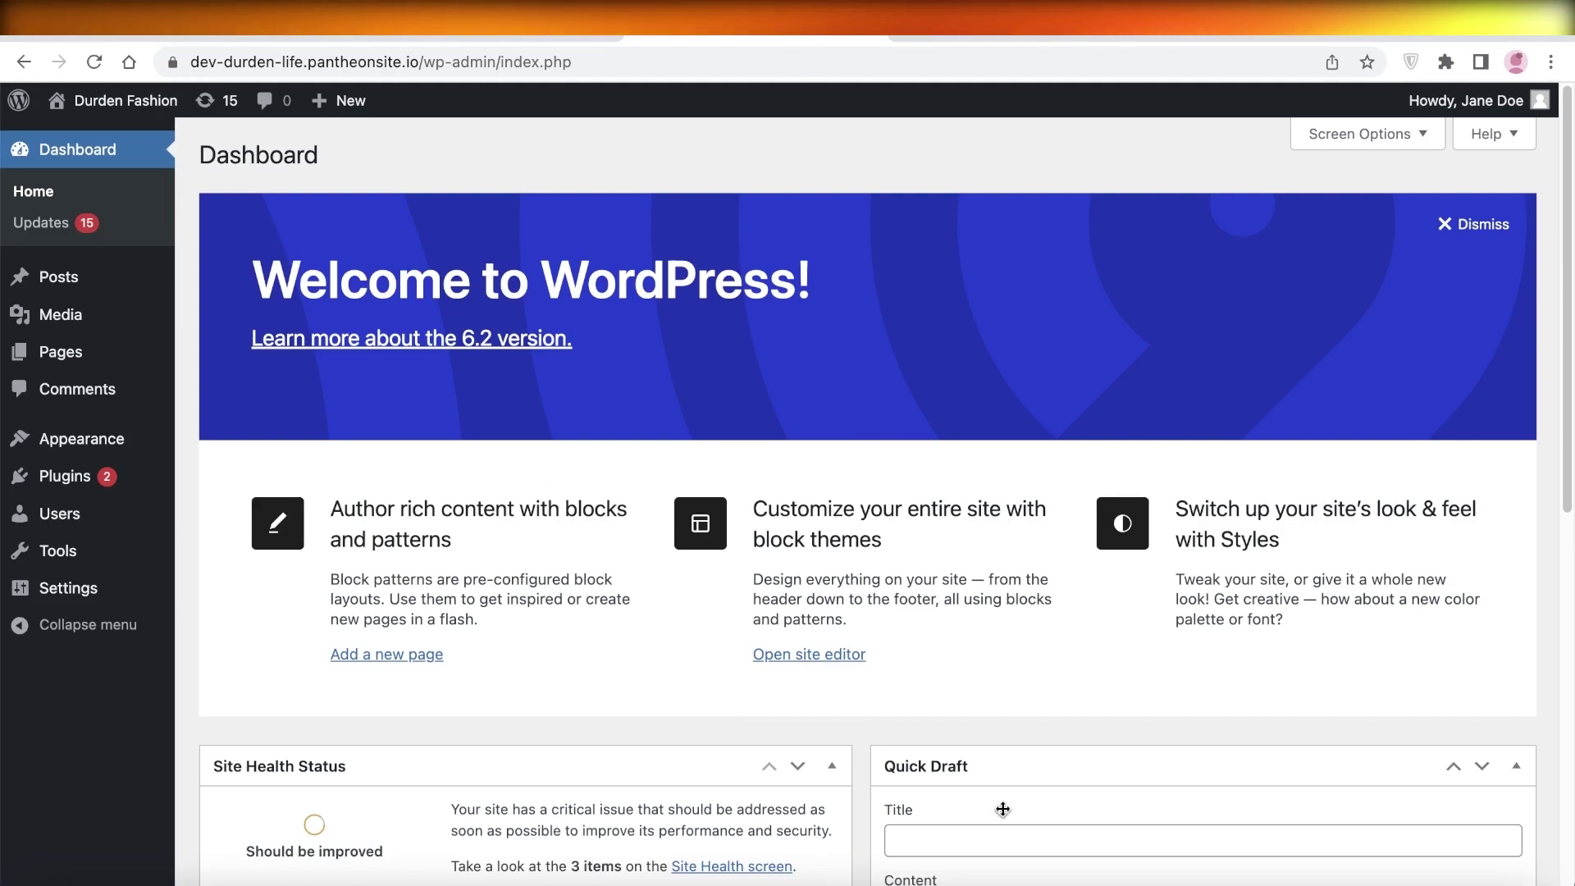
left_click(939, 34)
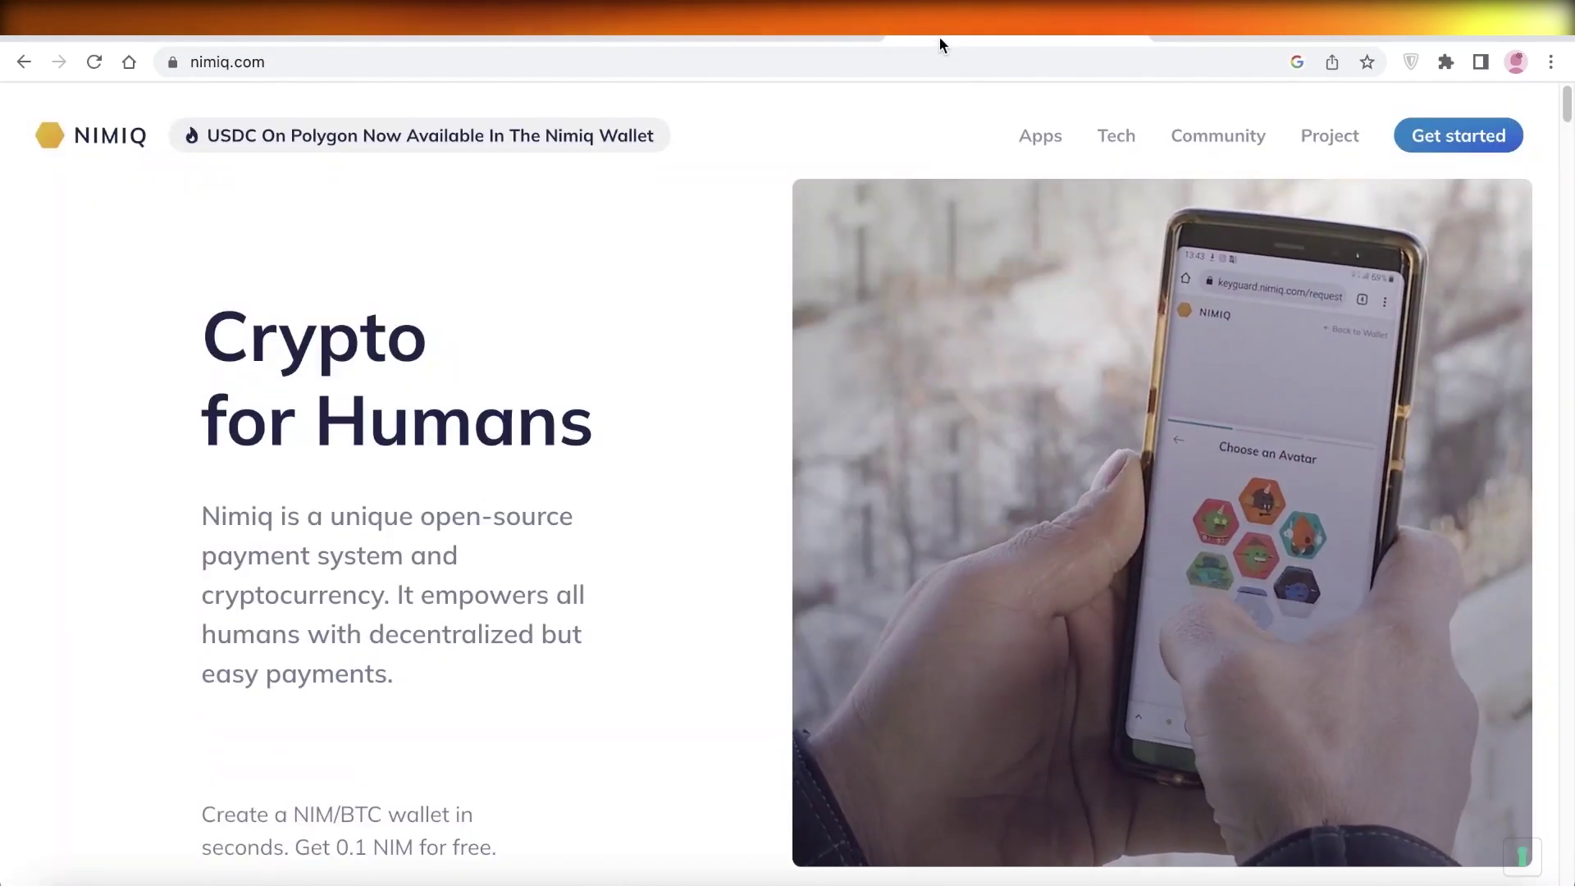
scroll(1189, 533, "down", 3)
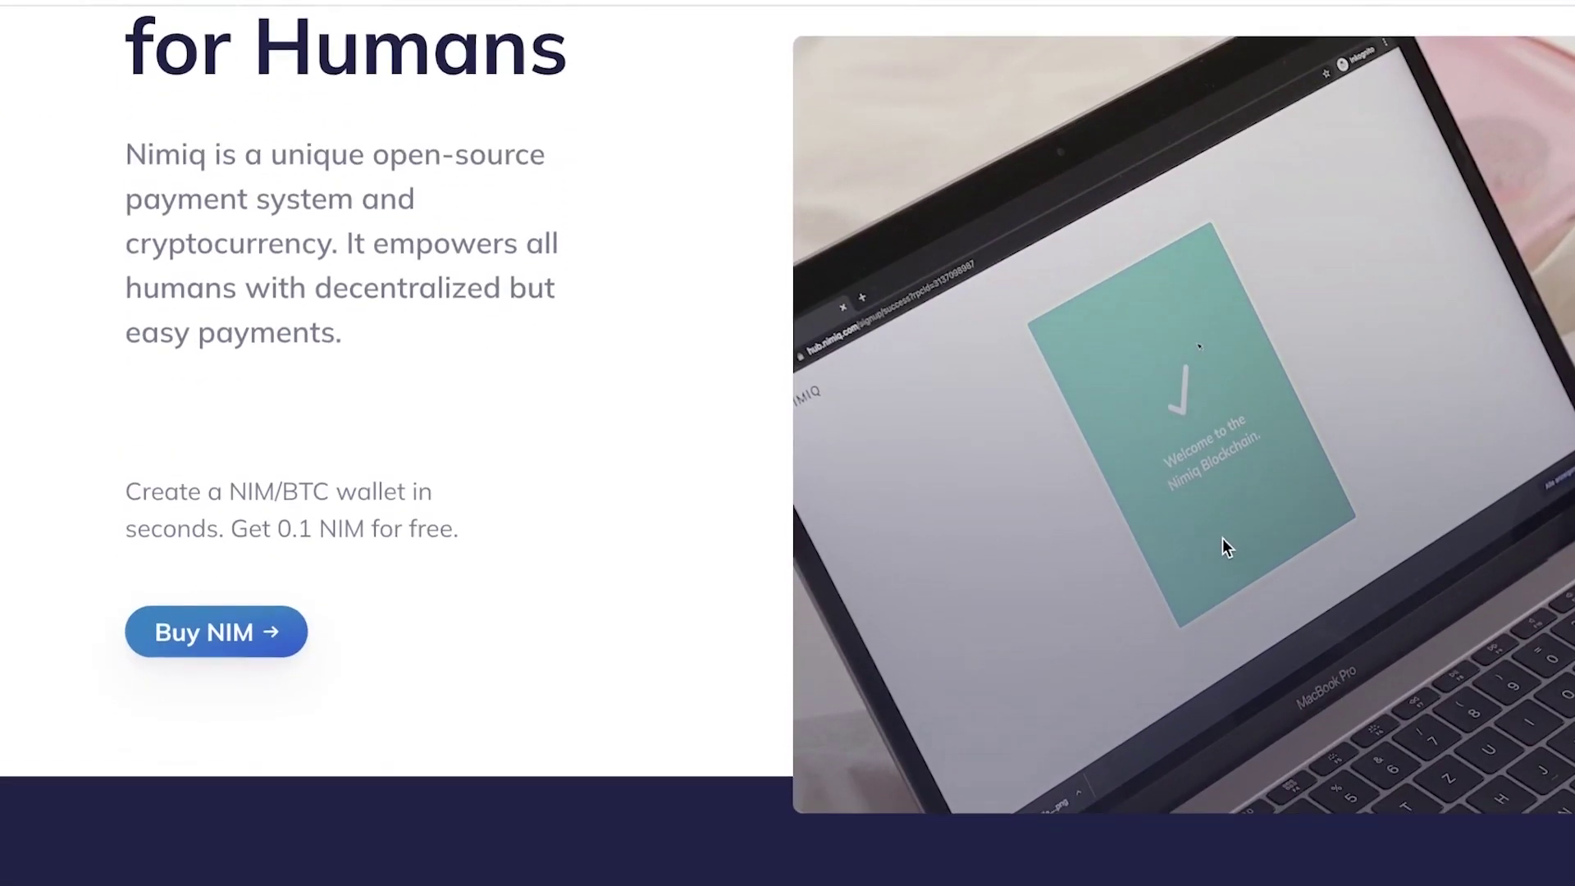
scroll(1214, 566, "down", 6)
scroll(1203, 566, "down", 10)
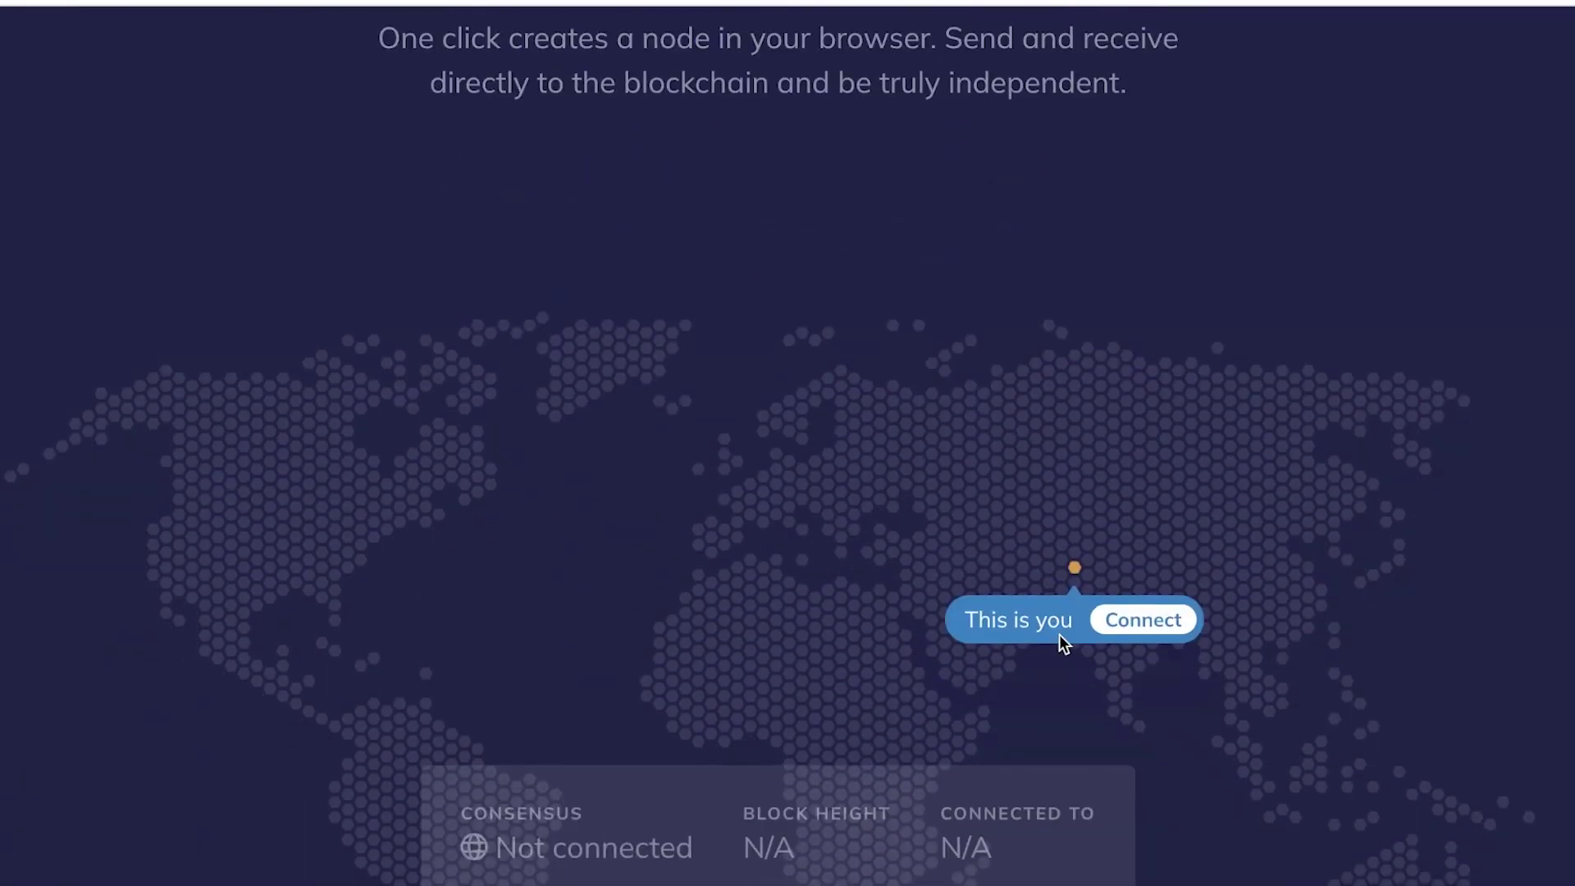
scroll(1546, 534, "down", 5)
scroll(1571, 529, "down", 10)
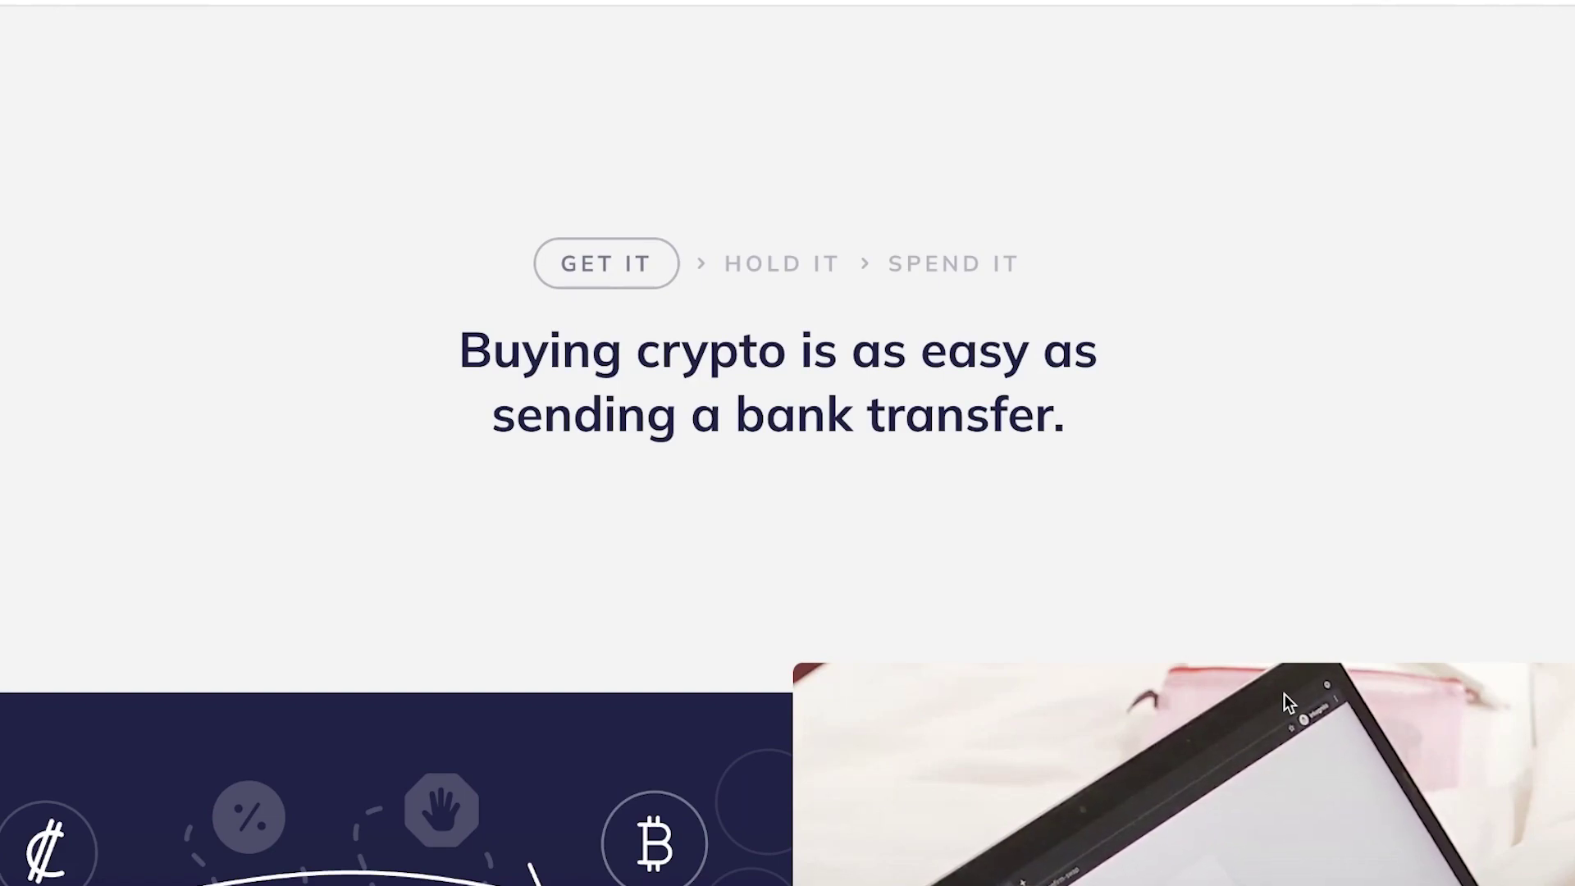
scroll(1278, 692, "up", 15)
scroll(942, 260, "down", 5)
scroll(942, 260, "up", 1)
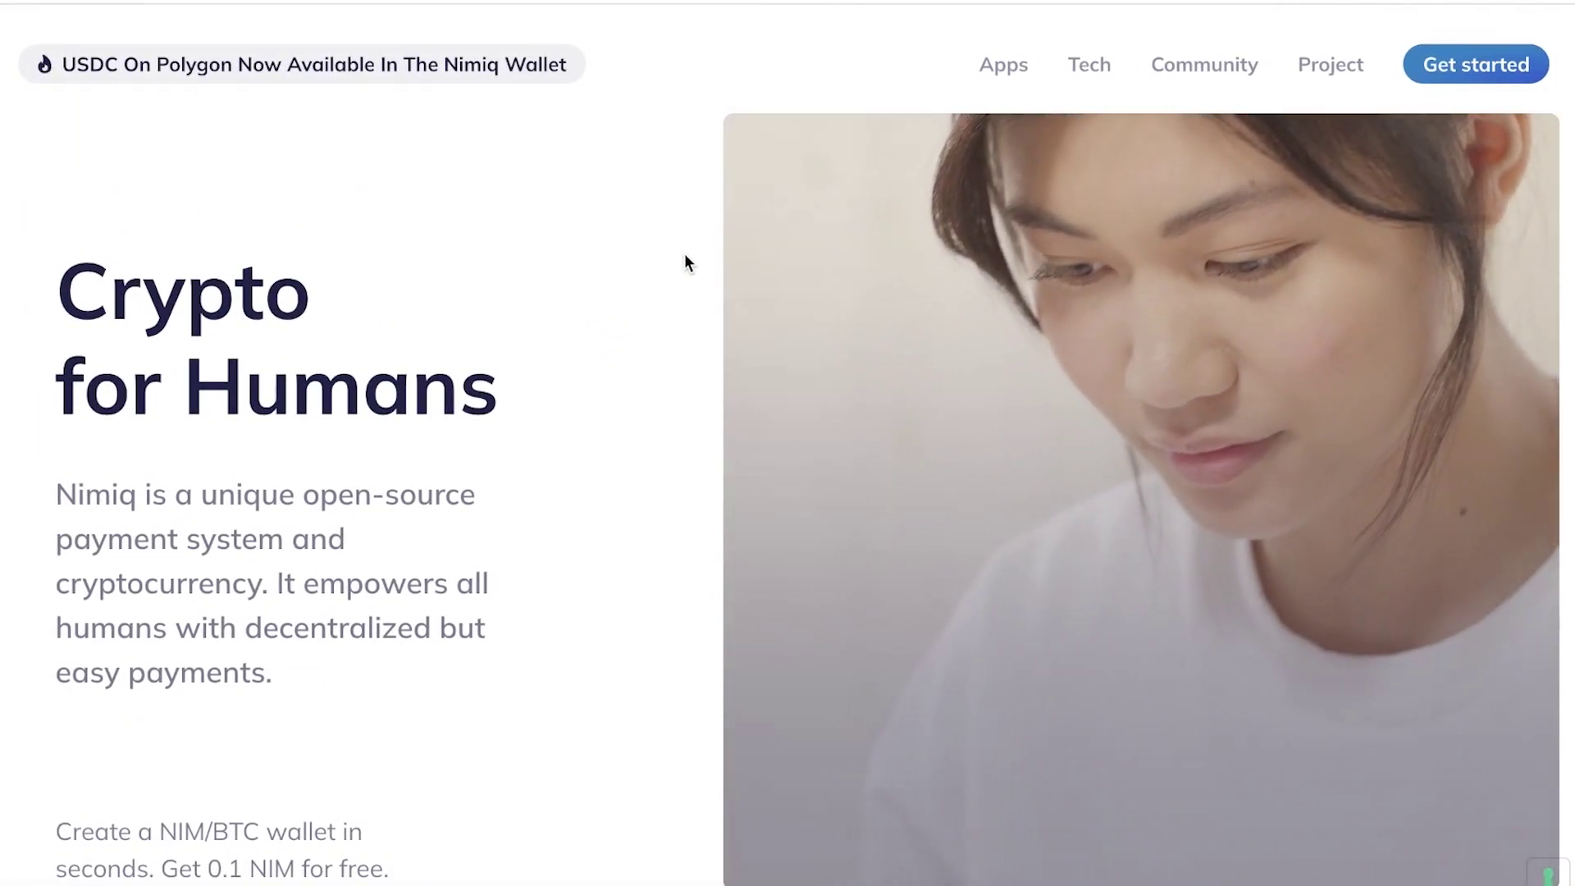
- Scroll through the Nimiq homepage sections to review its features
scroll(371, 344, "down", 4)
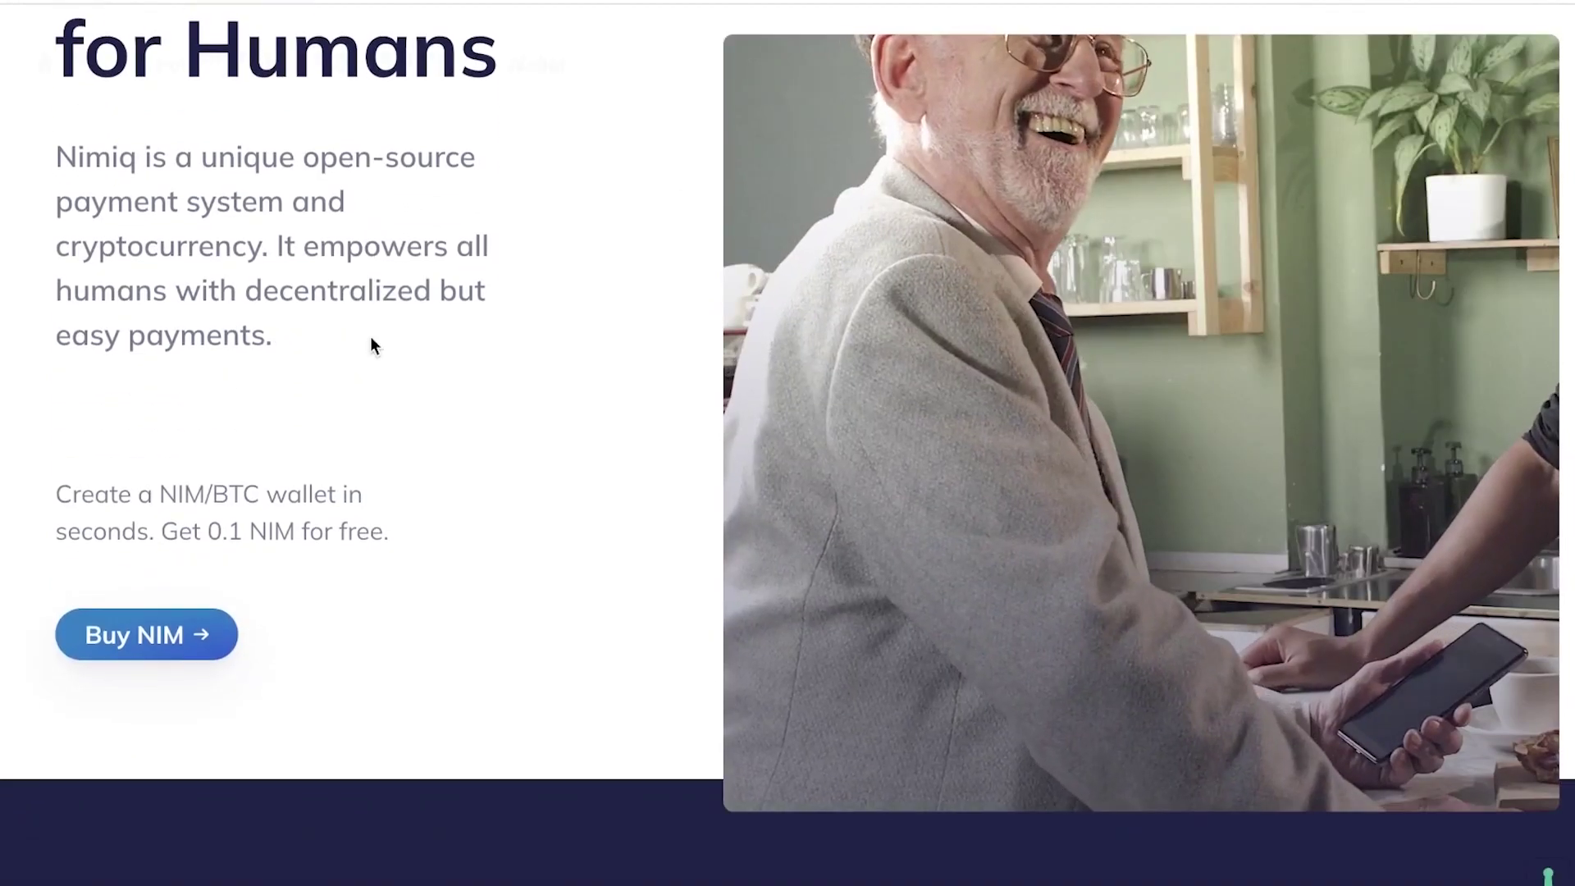
scroll(371, 343, "up", 4)
scroll(369, 341, "down", 4)
scroll(370, 343, "up", 2)
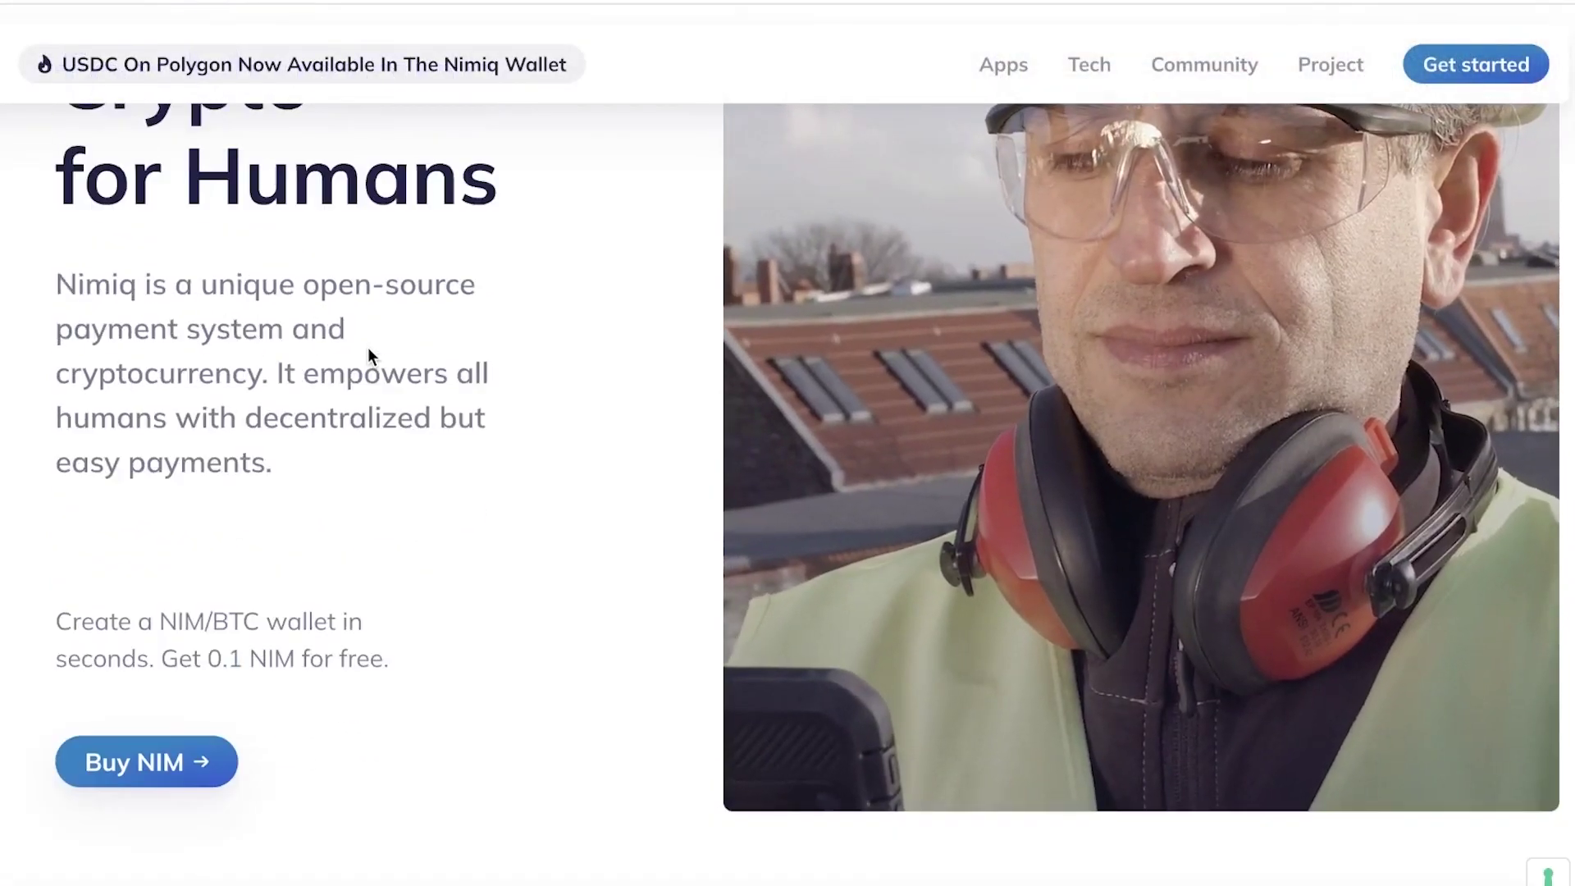
scroll(370, 344, "up", 3)
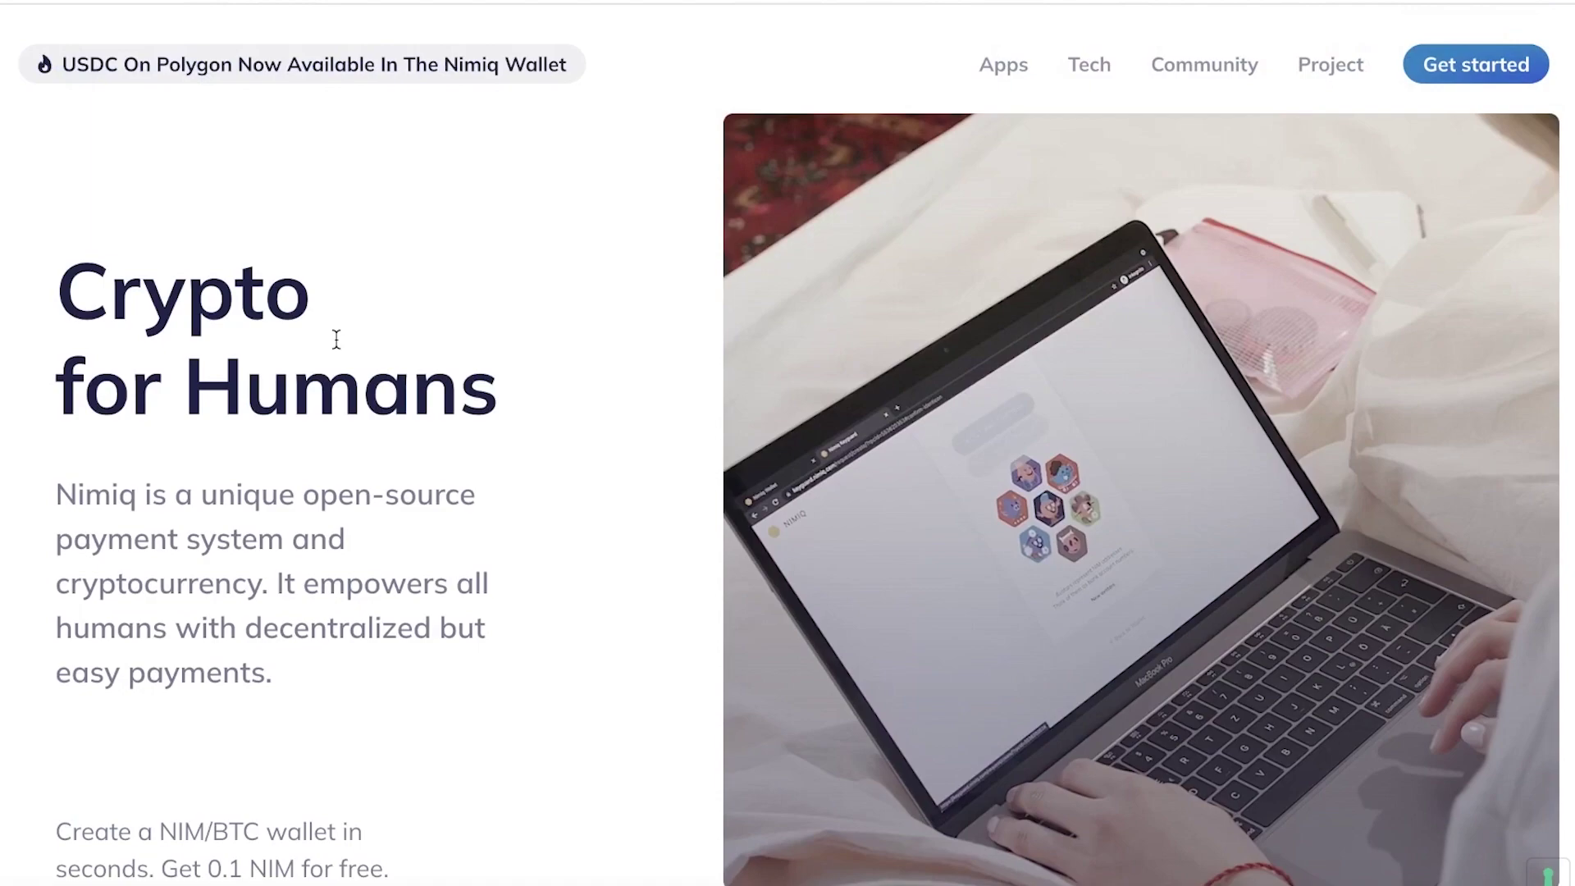
scroll(291, 311, "down", 1)
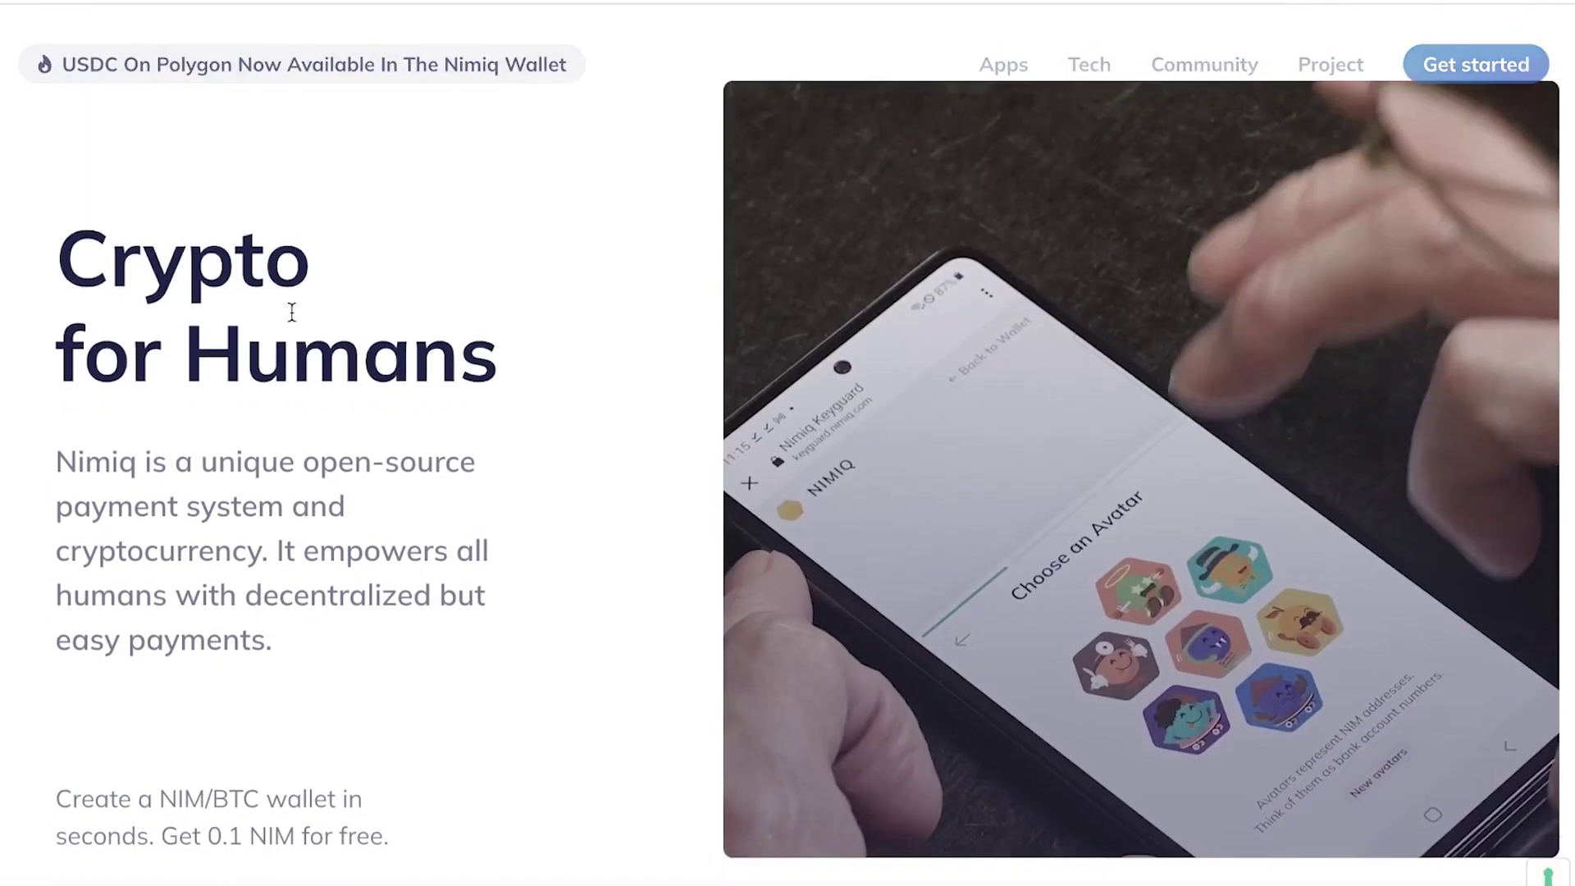
scroll(291, 311, "down", 10)
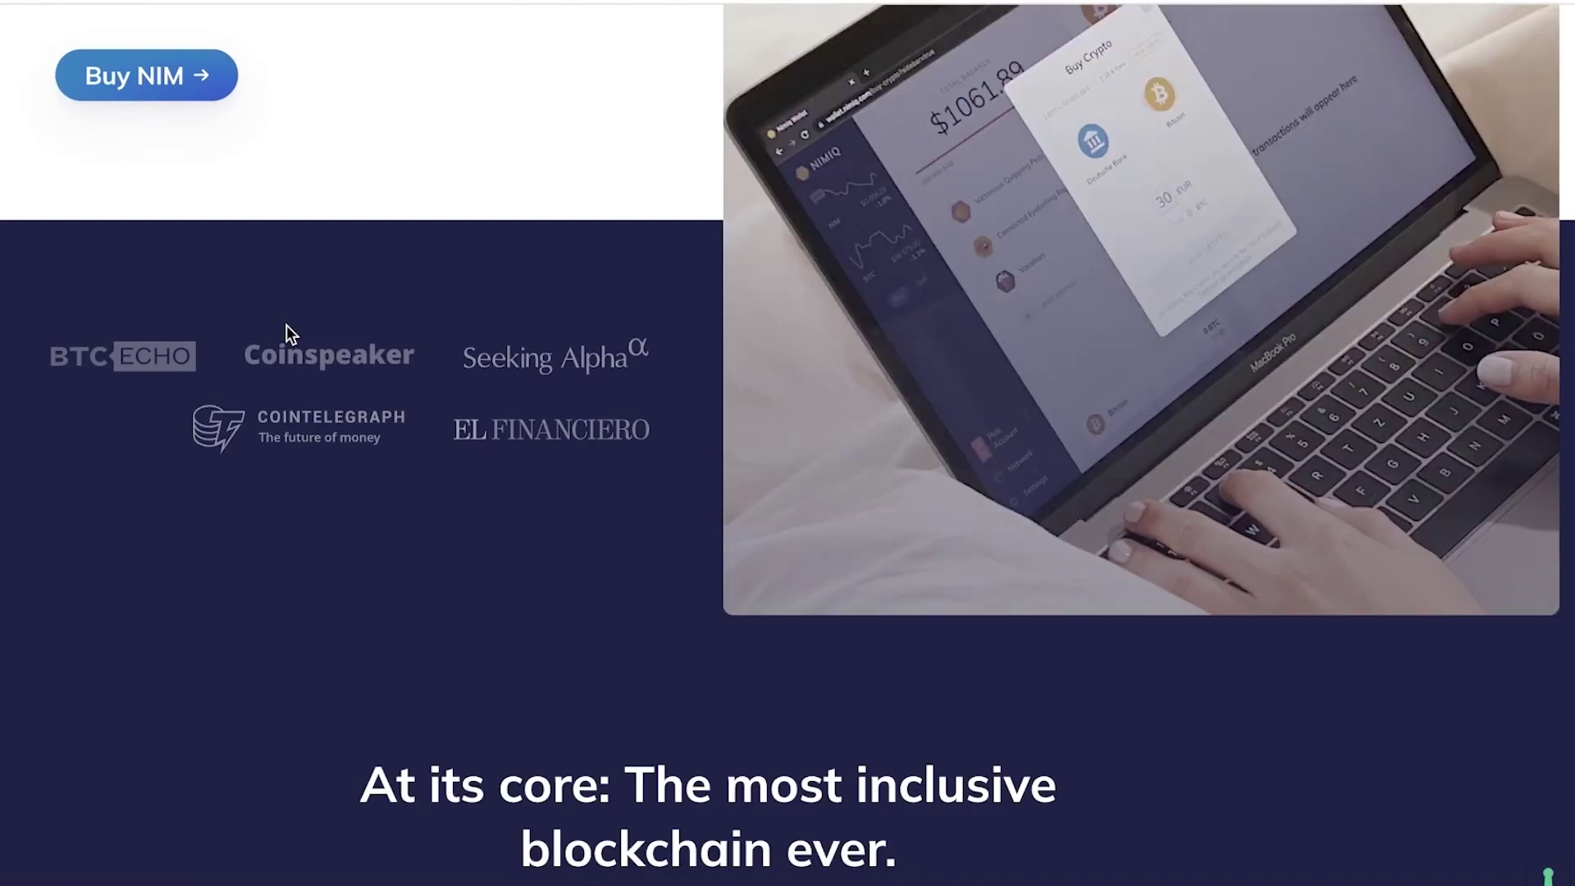
scroll(271, 307, "down", 1)
scroll(238, 328, "down", 10)
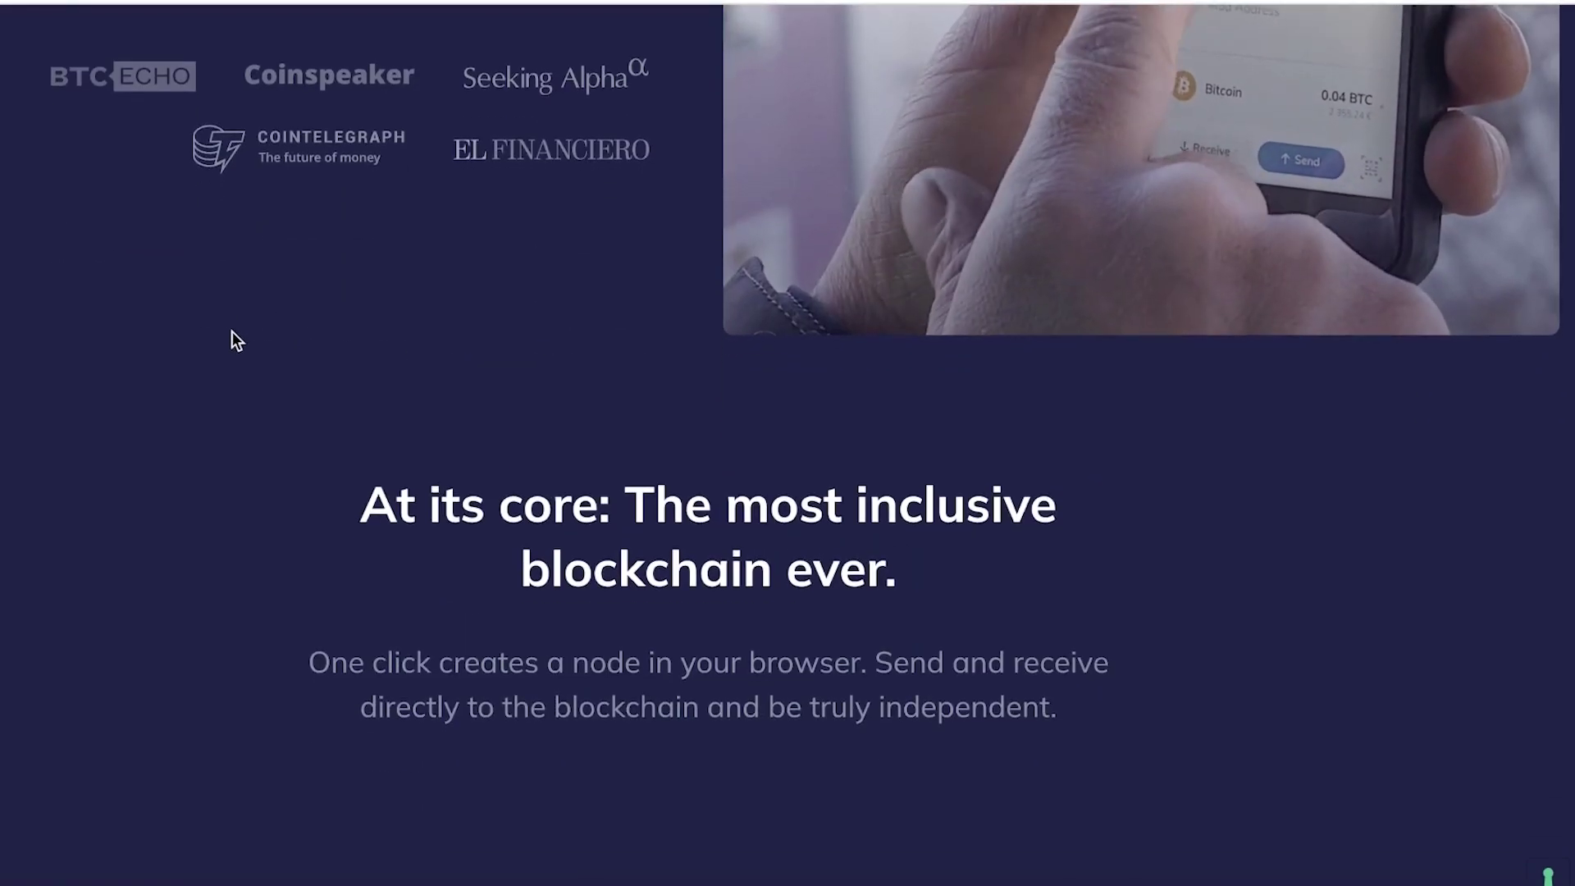
scroll(236, 292, "down", 15)
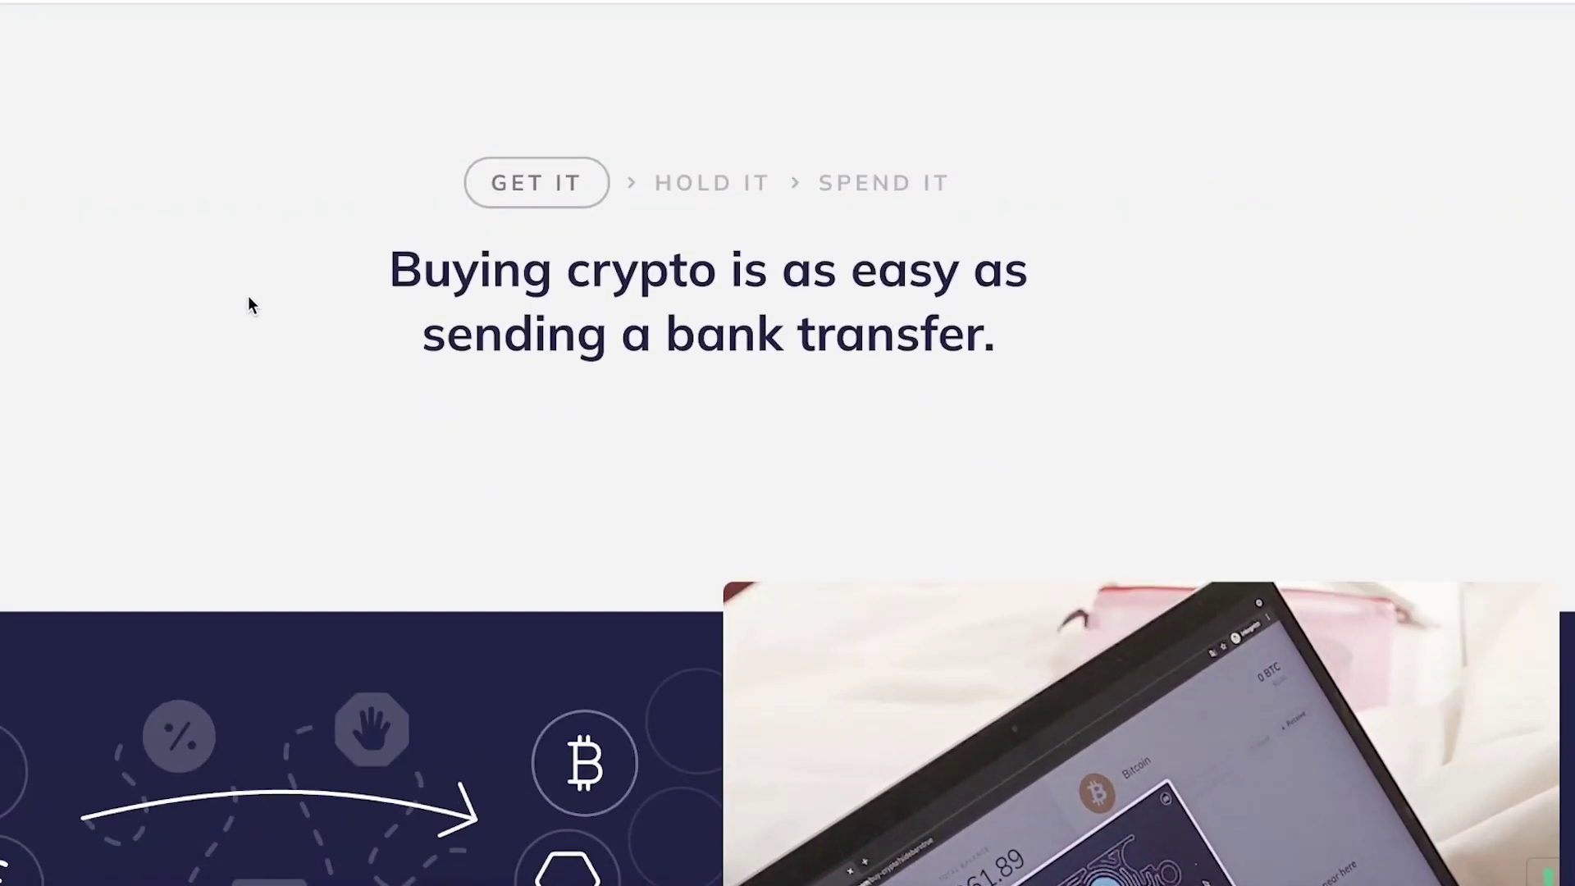
scroll(248, 298, "down", 3)
scroll(238, 299, "down", 5)
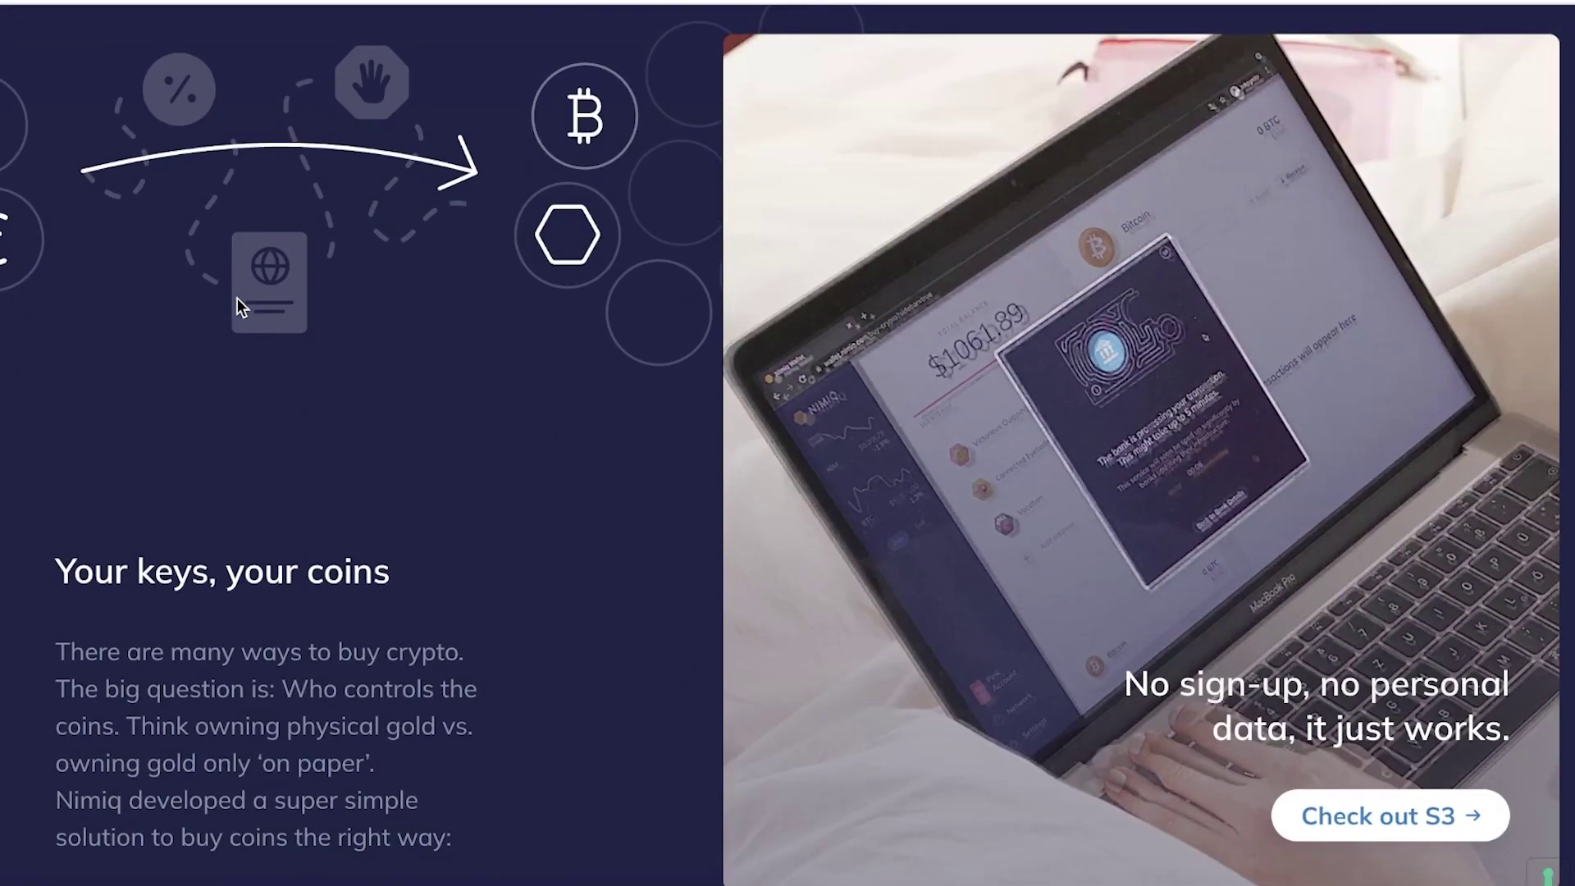
scroll(238, 297, "down", 12)
scroll(238, 297, "down", 20)
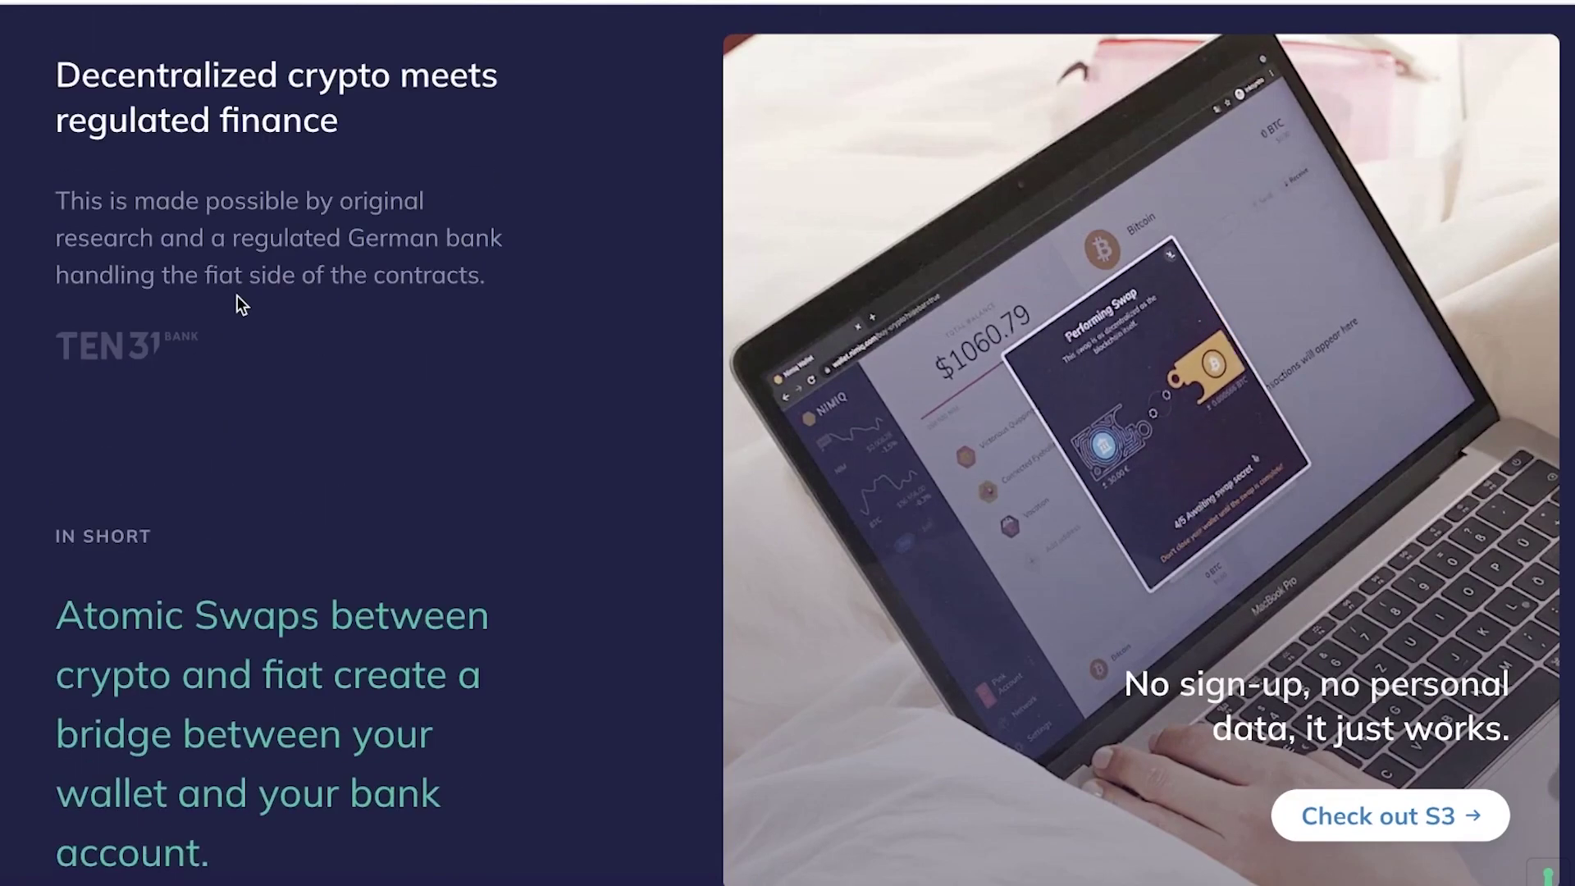
scroll(237, 305, "down", 7)
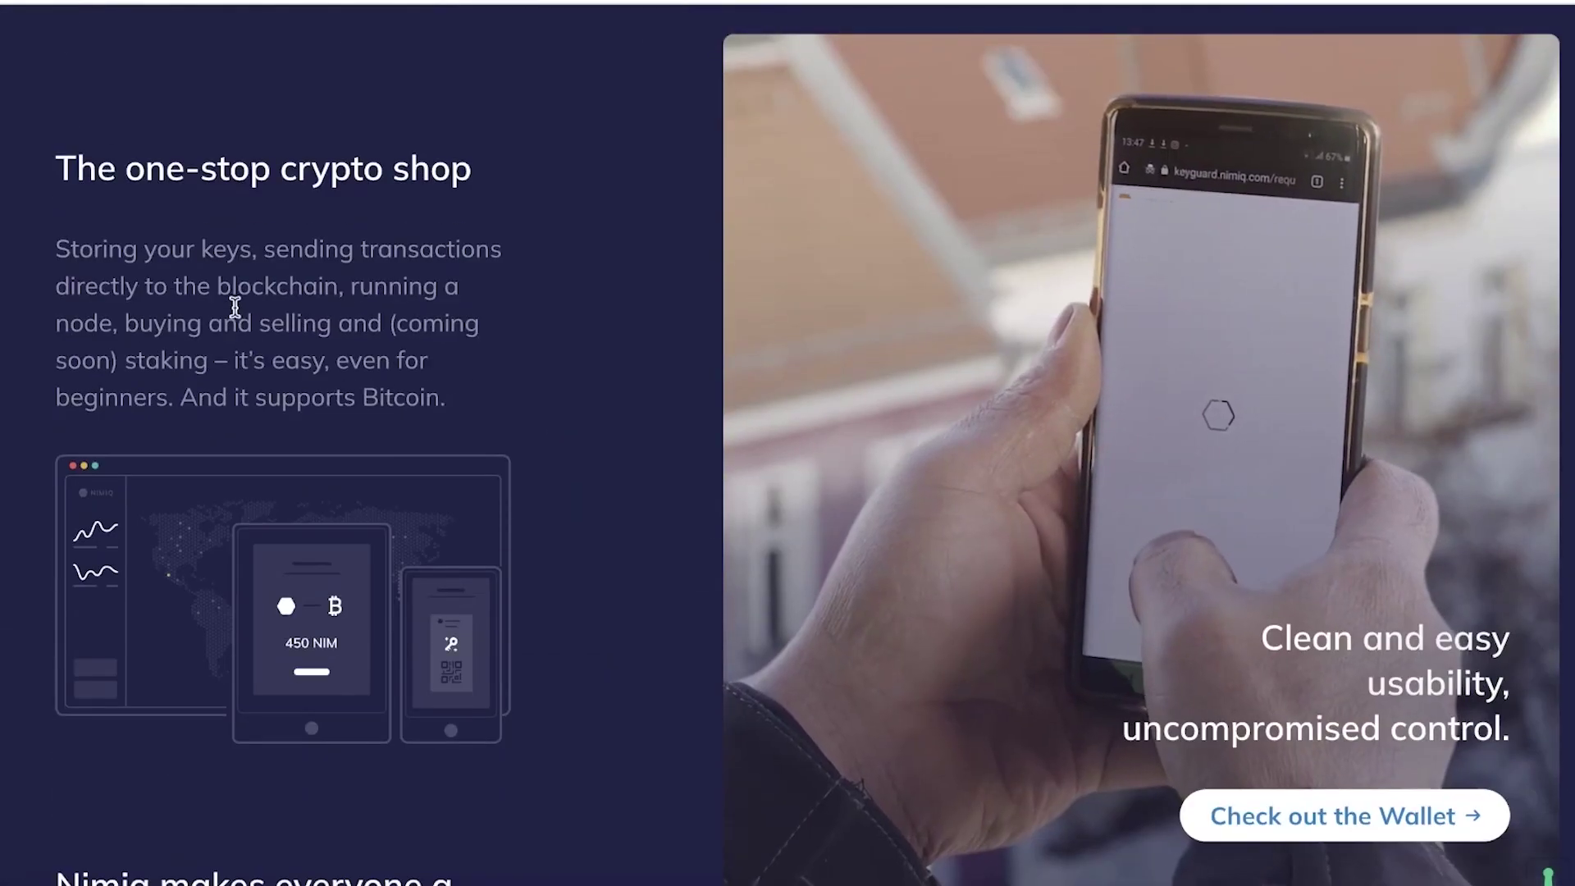
scroll(230, 292, "down", 8)
scroll(229, 287, "up", 7)
scroll(232, 297, "up", 6)
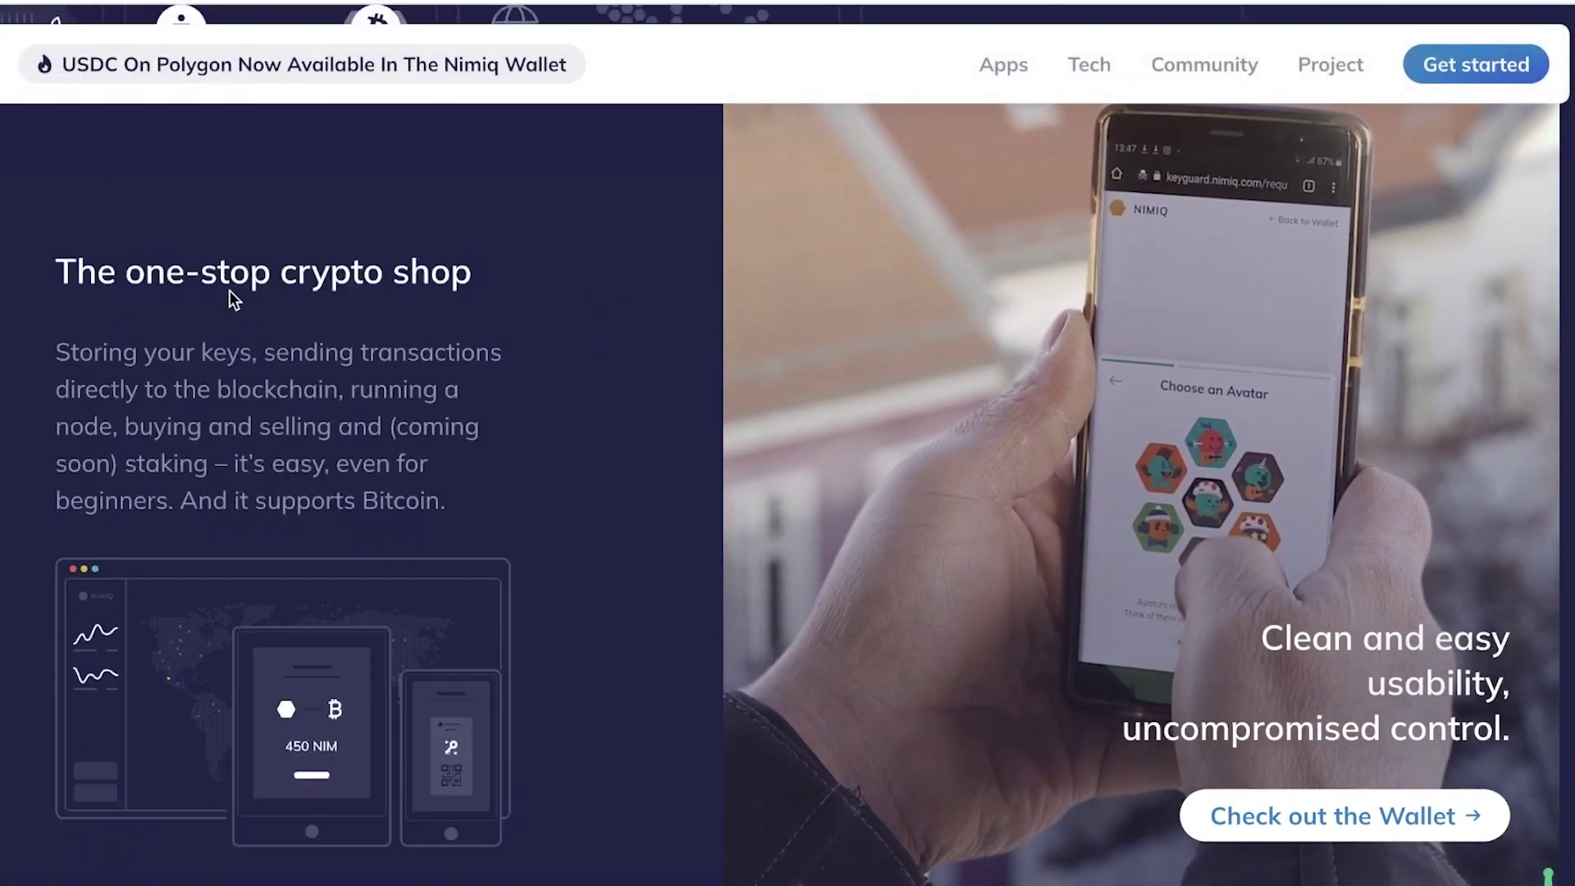
scroll(232, 300, "down", 3)
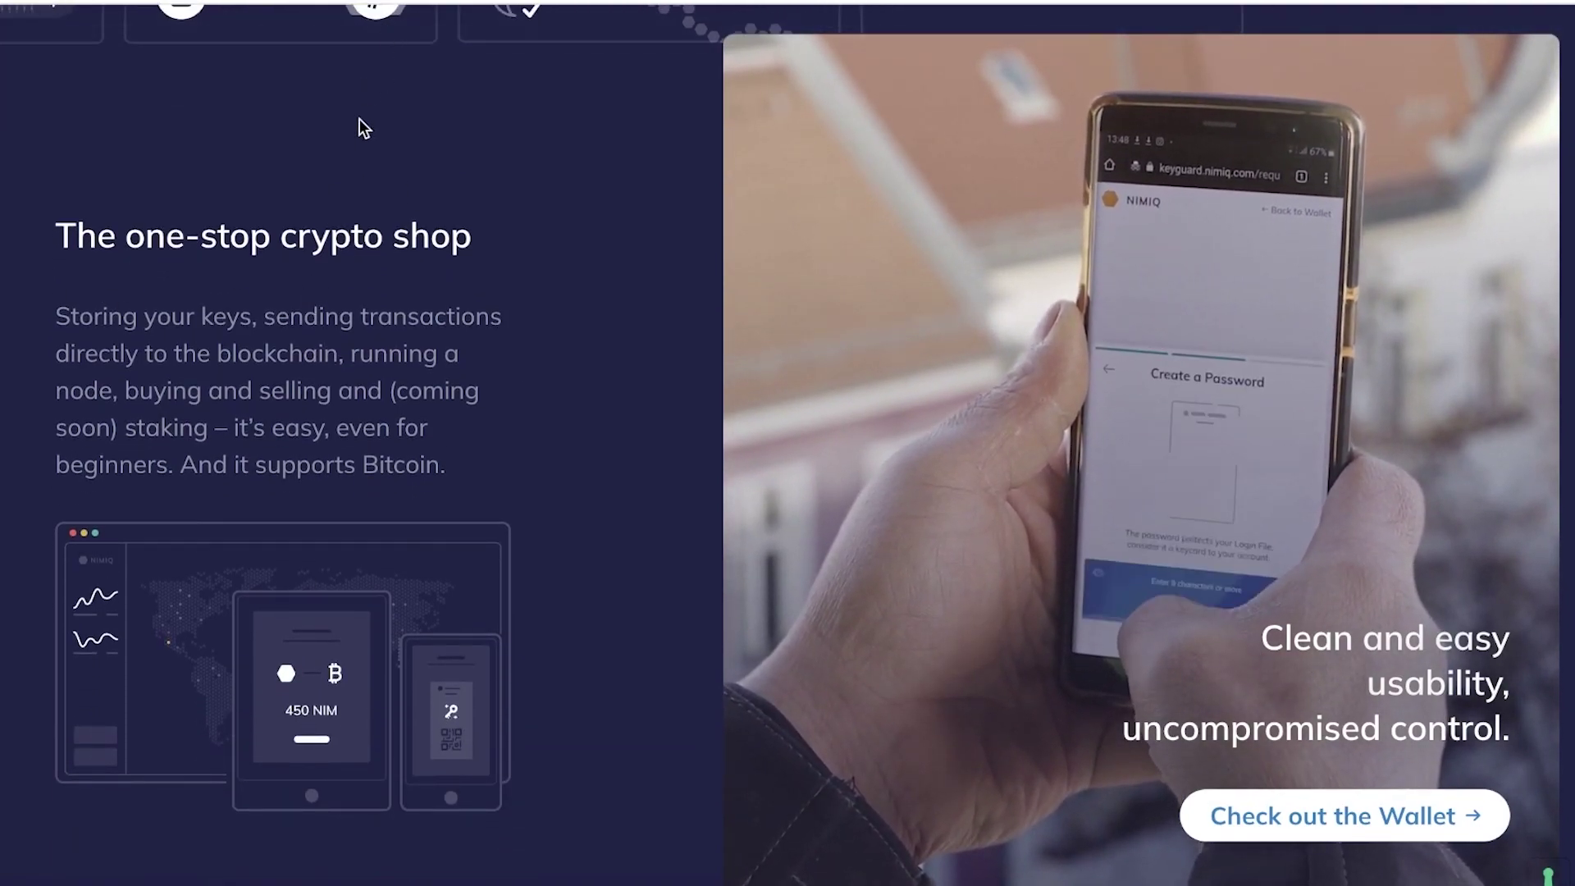
scroll(427, 169, "down", 1)
scroll(486, 173, "up", 1)
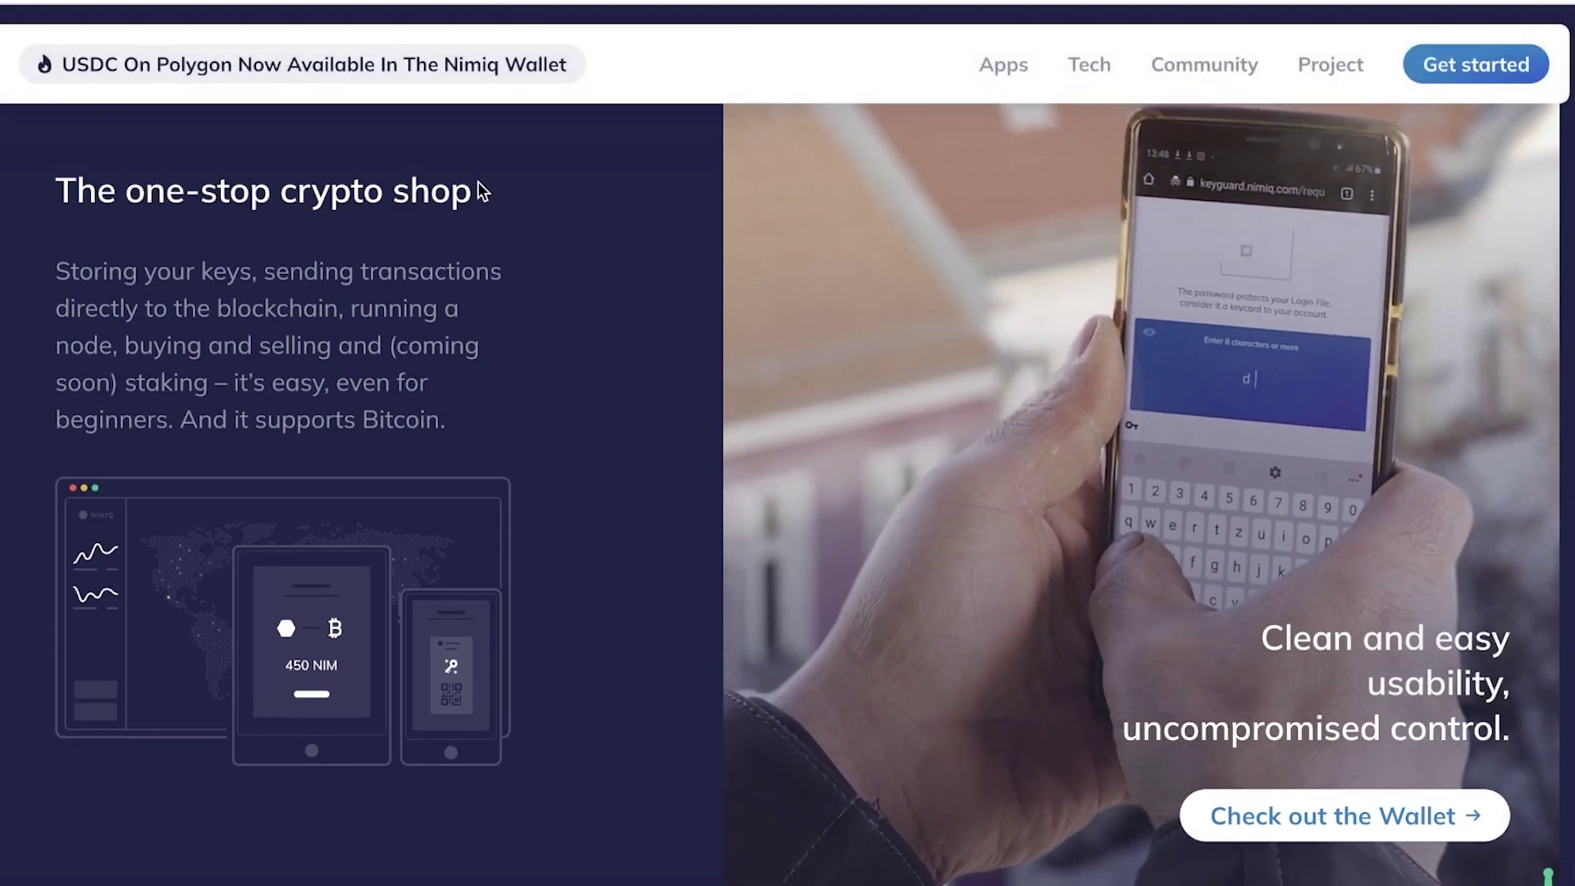
scroll(480, 193, "down", 3)
scroll(482, 193, "down", 8)
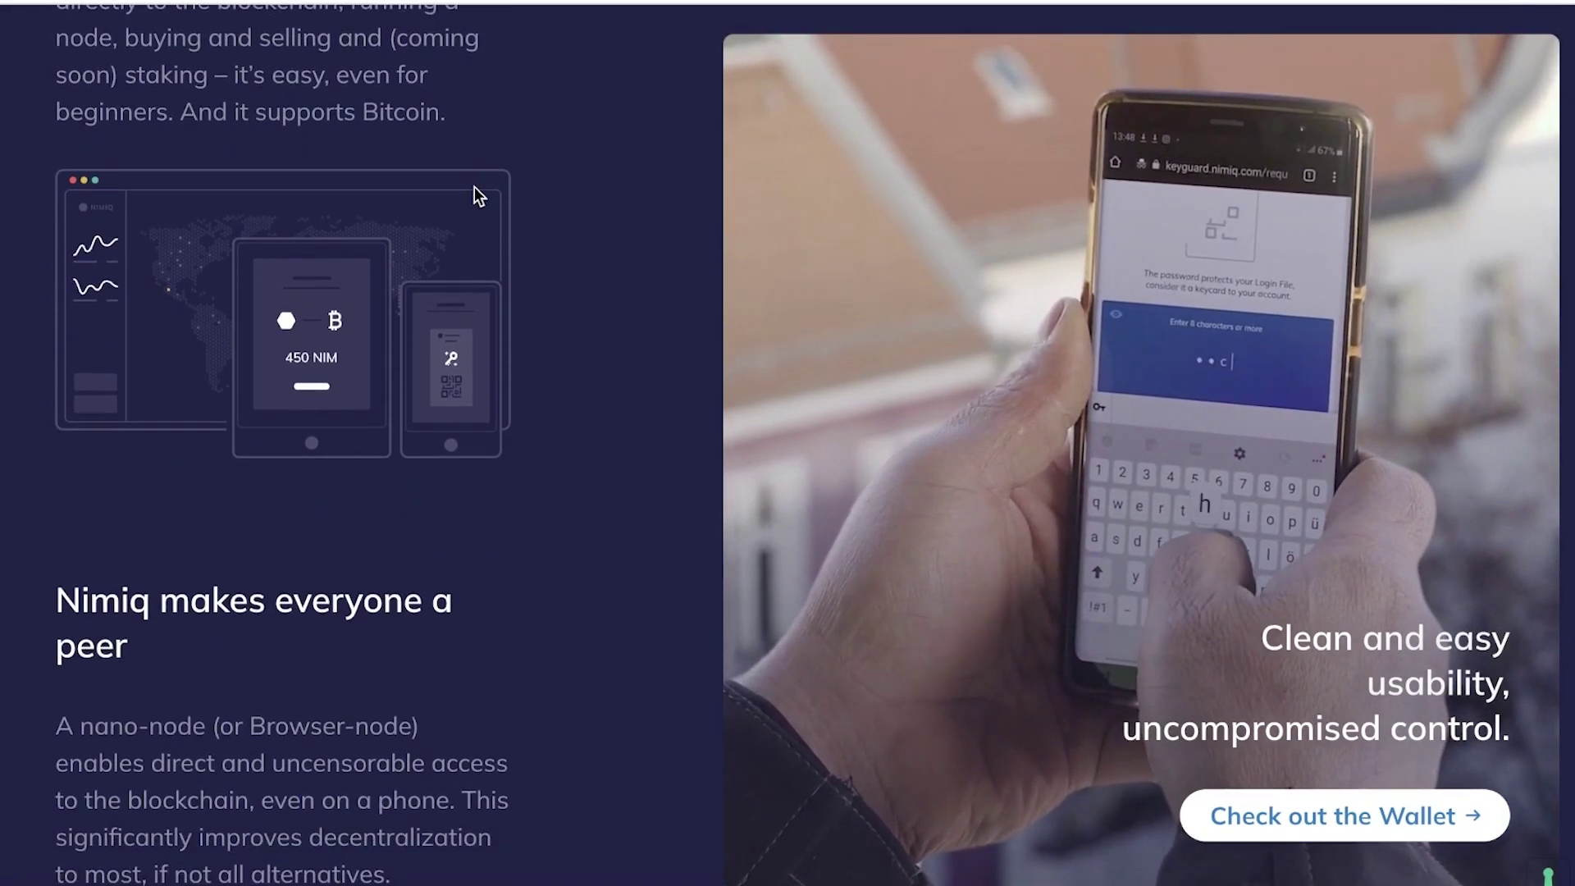
scroll(292, 176, "down", 11)
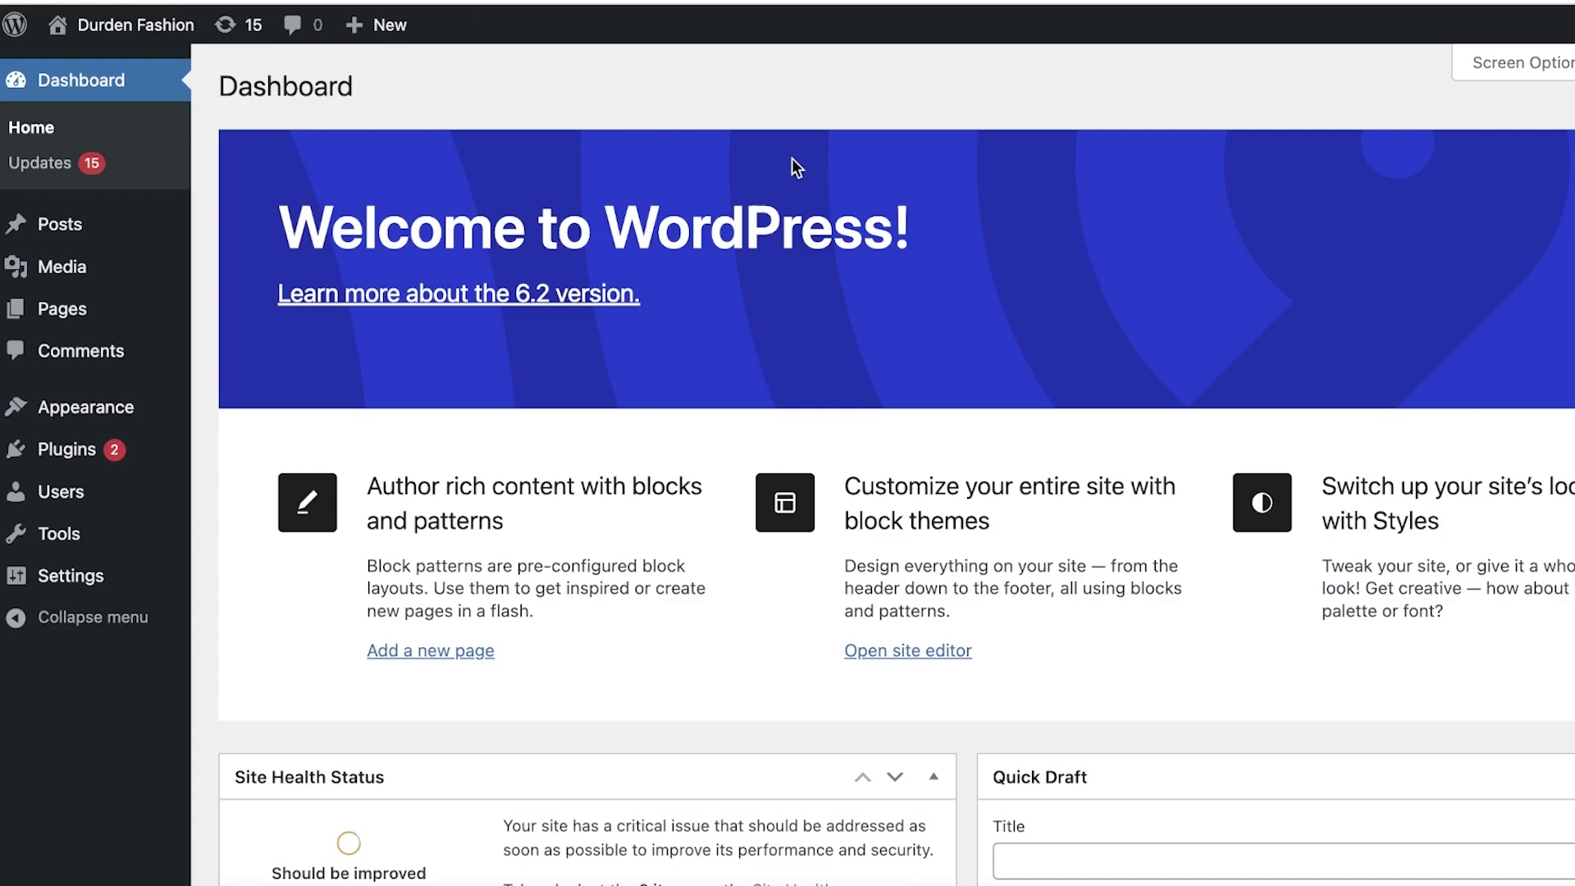
- Go to the installed Plugins list and open the Add Plugins page
mouse_move(36, 459)
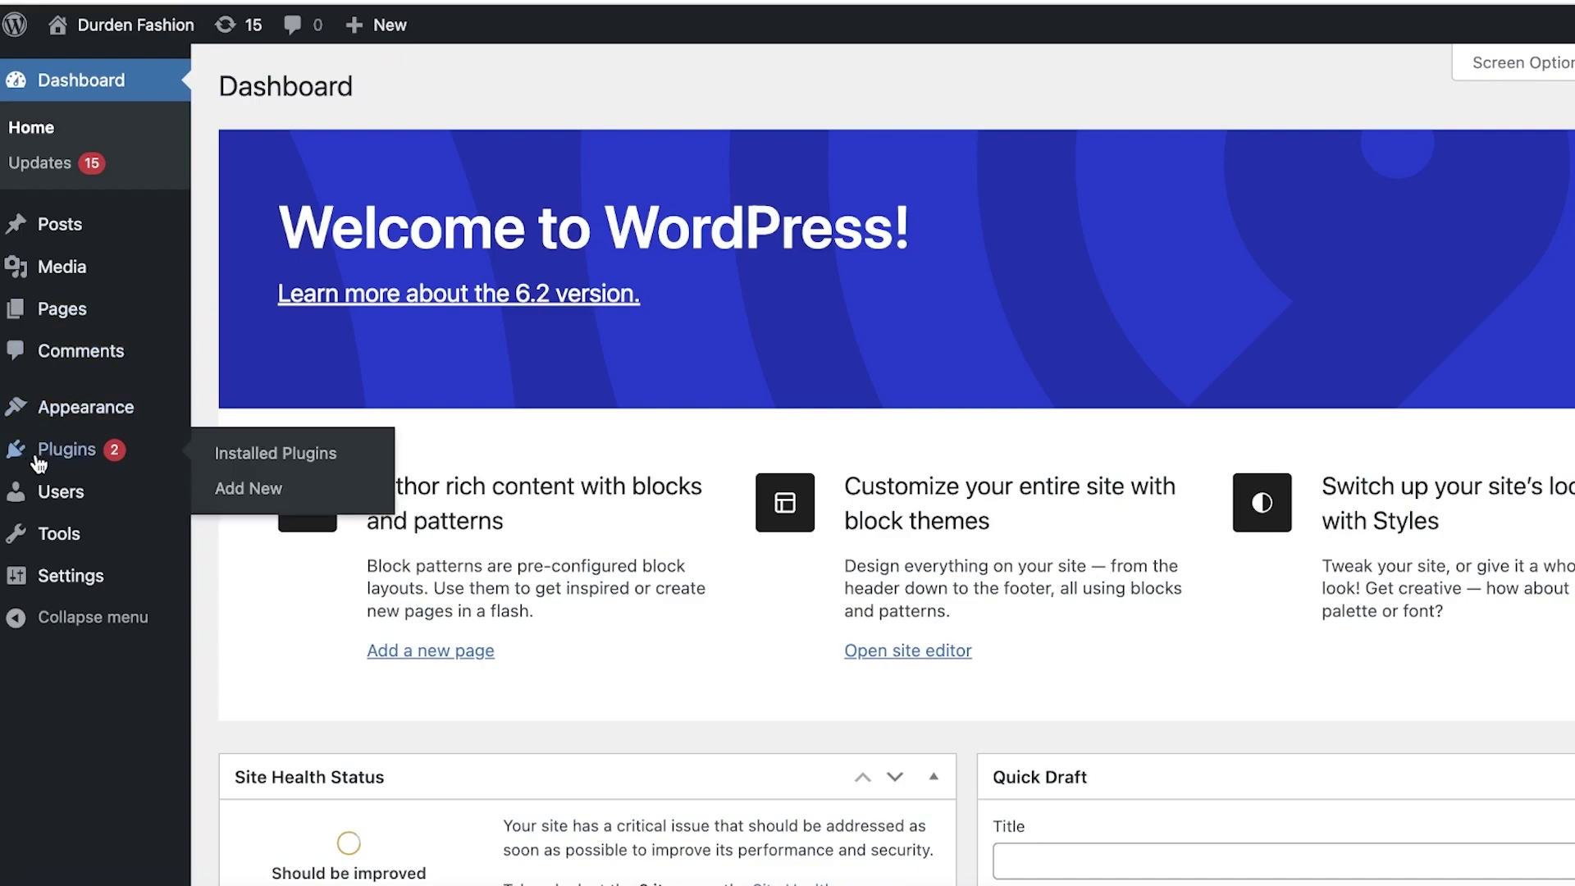
left_click(39, 463)
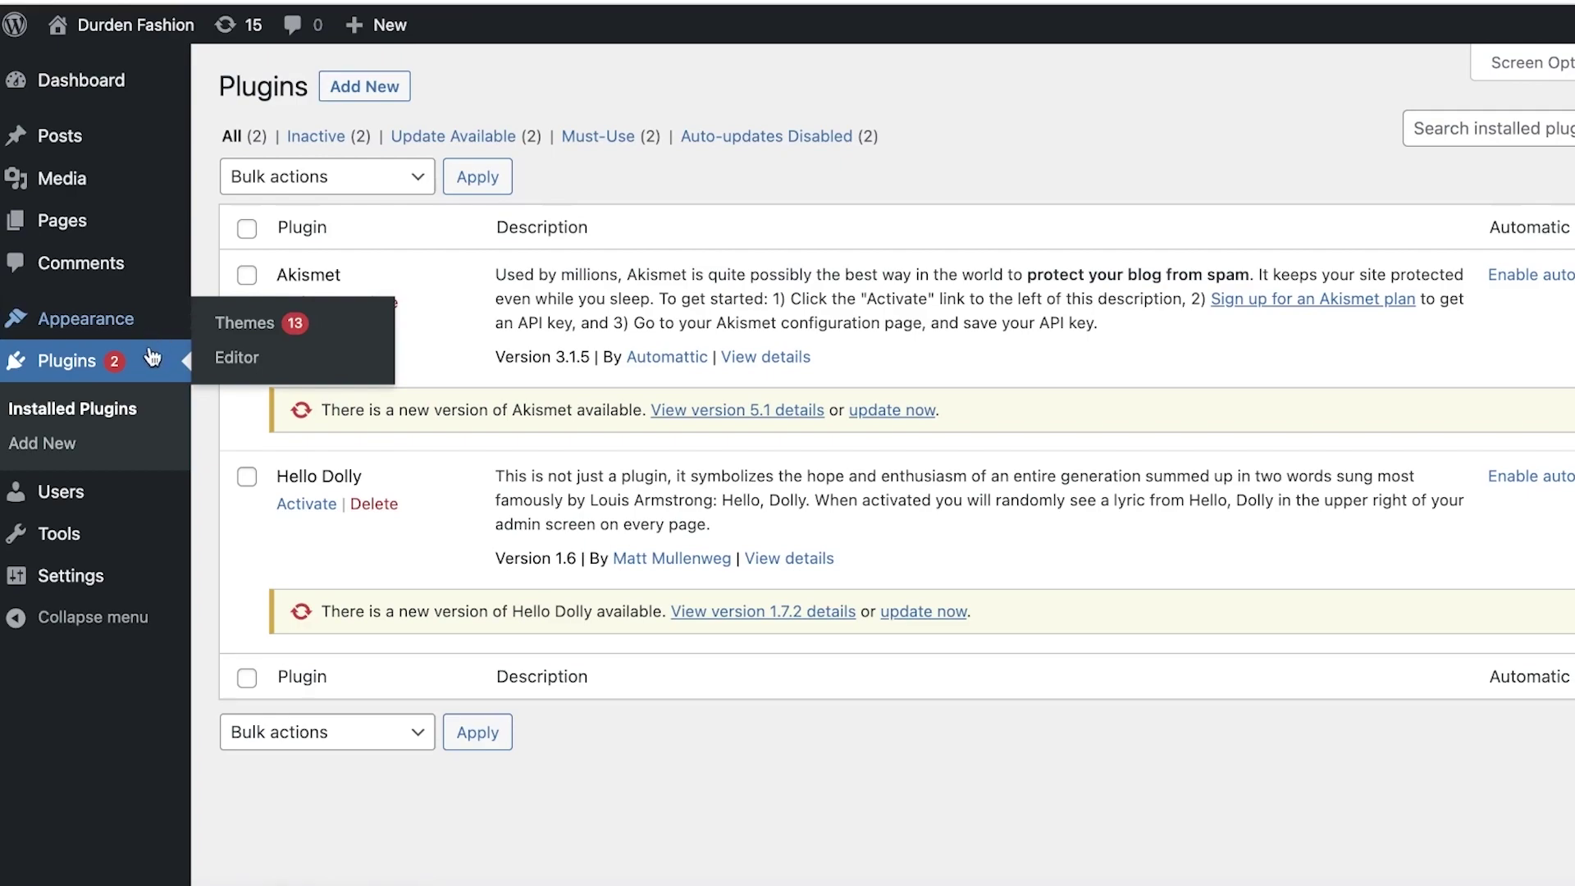
left_click(365, 98)
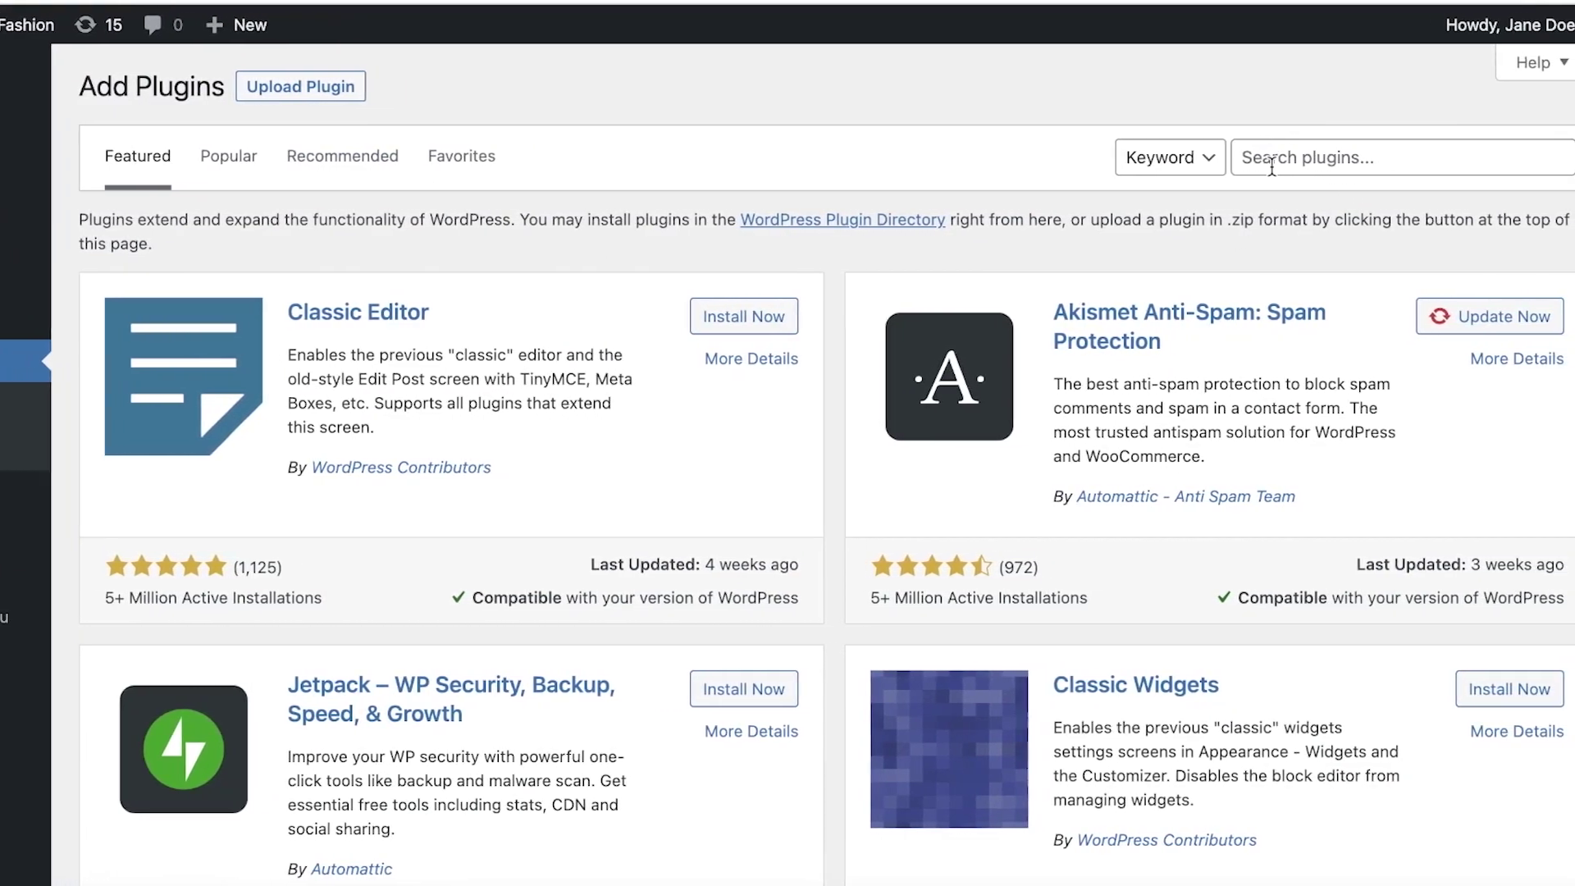
- Search the plugin directory for 'nimiq', then install and activate Cryptocurrency Checkout
left_click(1422, 156)
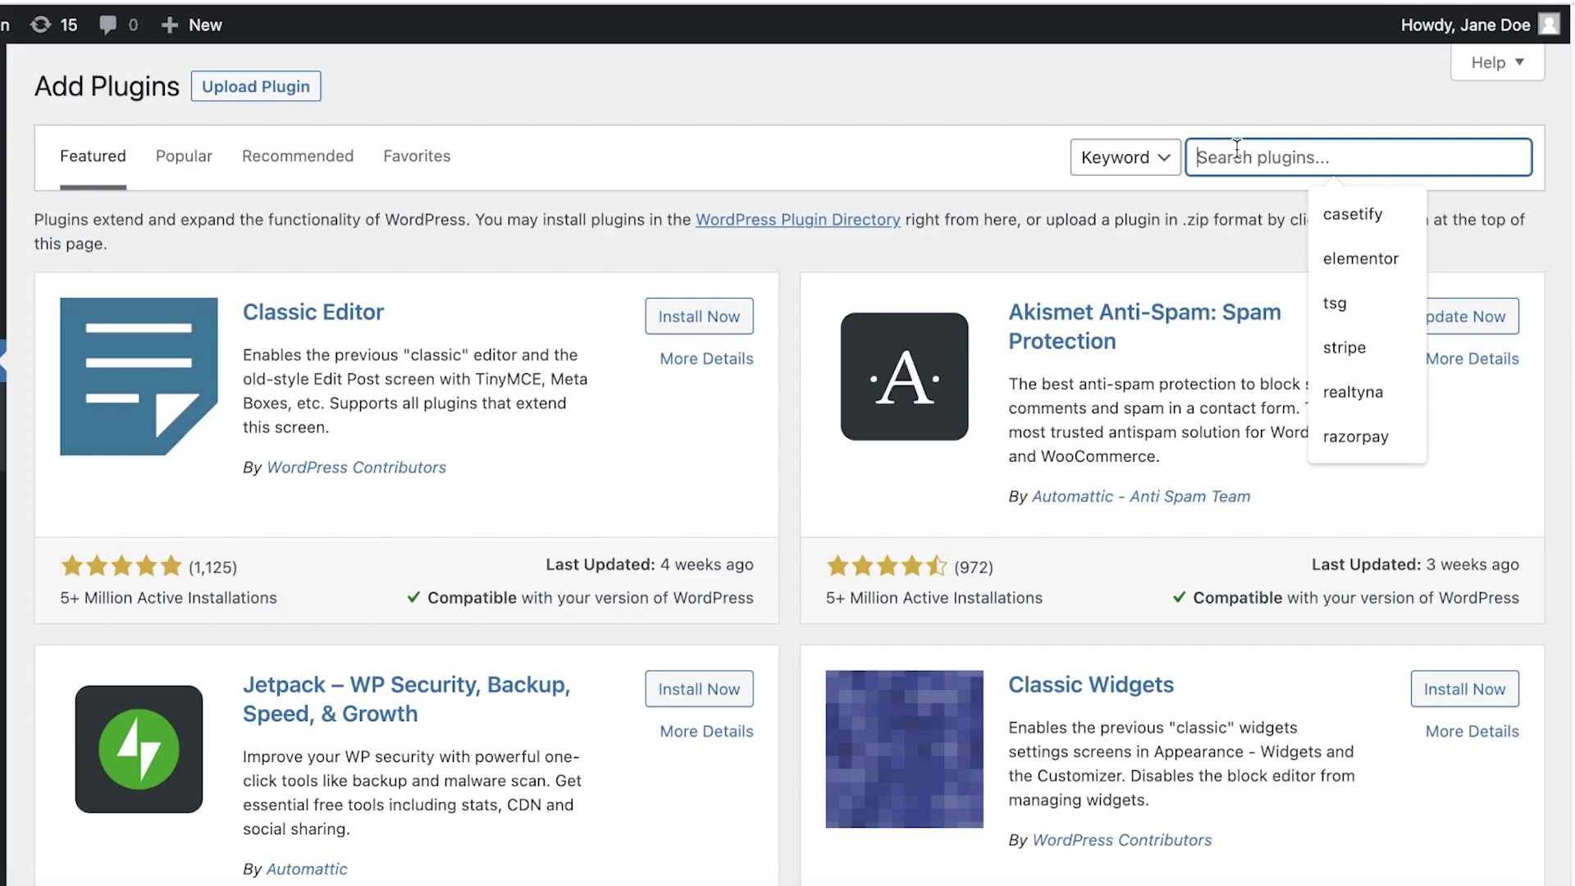
type("nimiq")
key("Return")
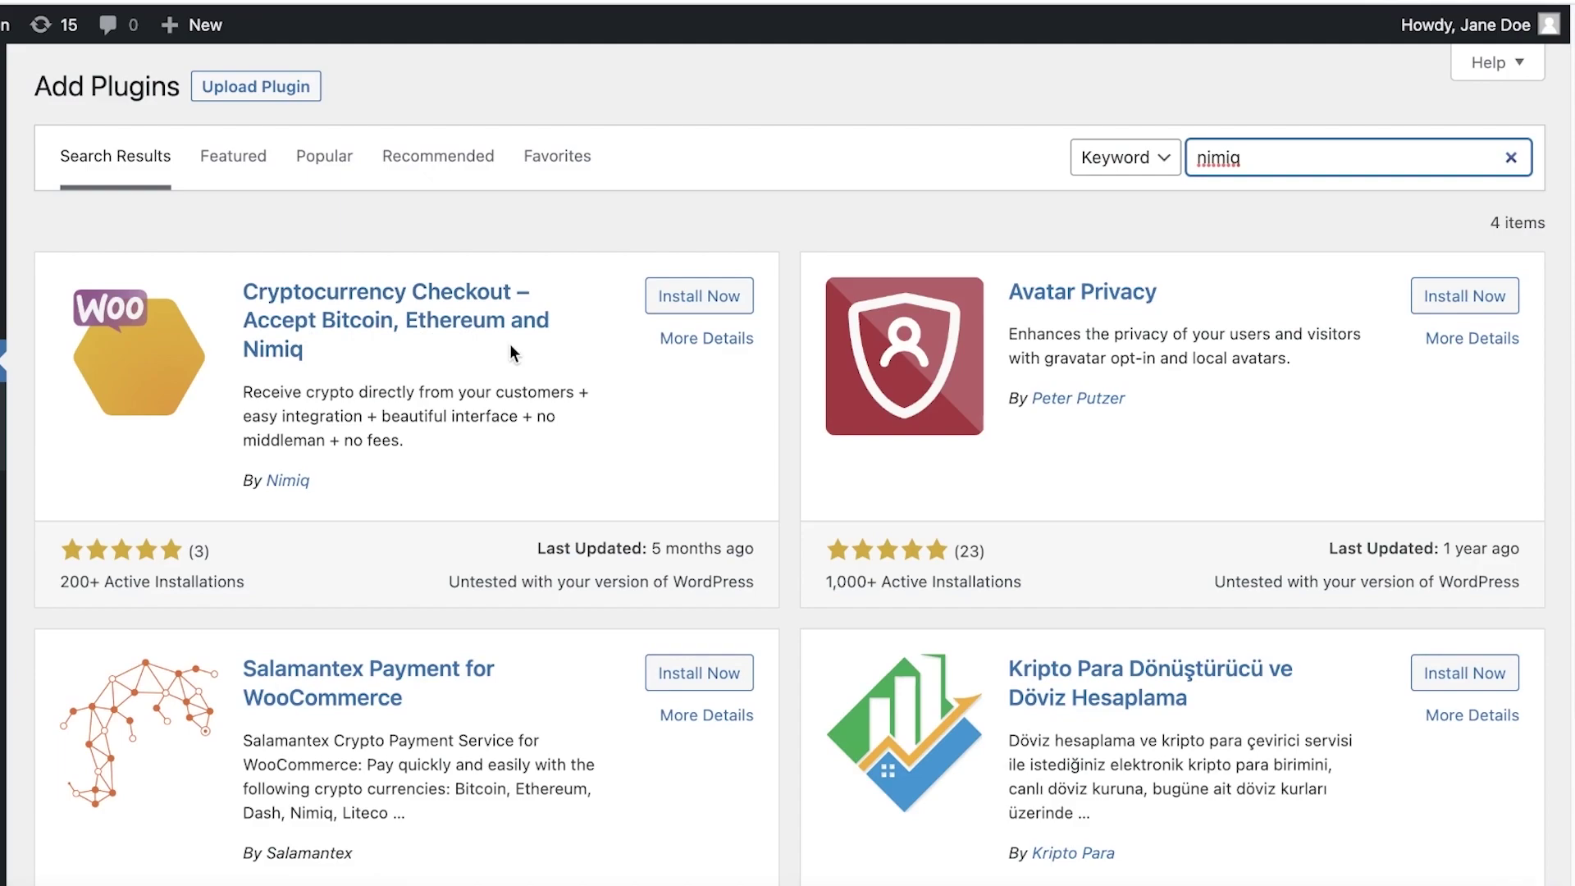
left_click(477, 322)
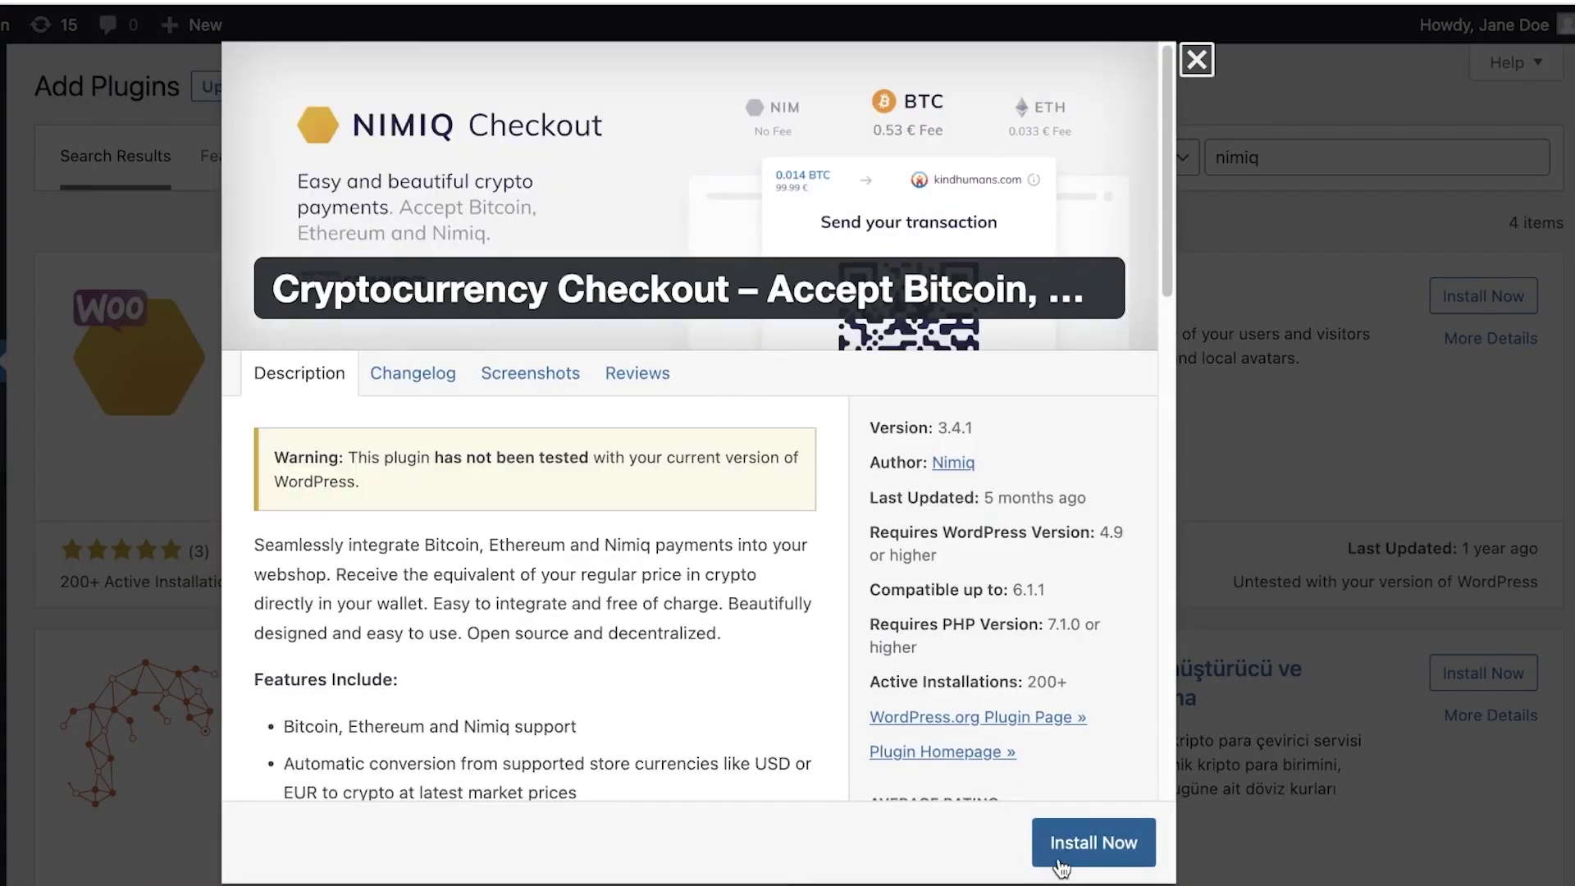
left_click(1059, 863)
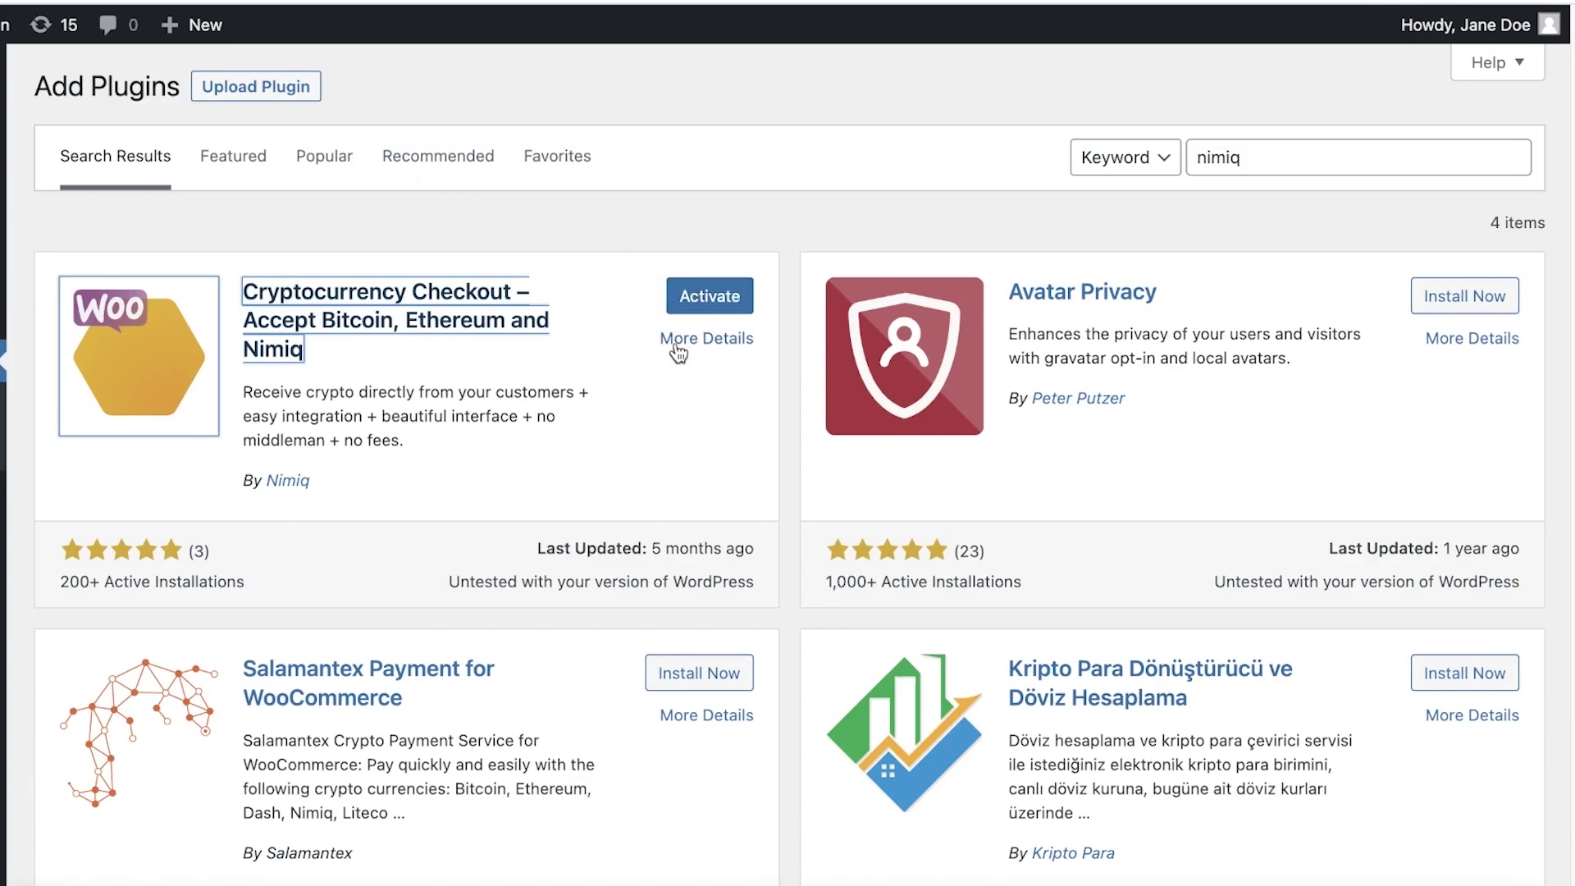
left_click(732, 300)
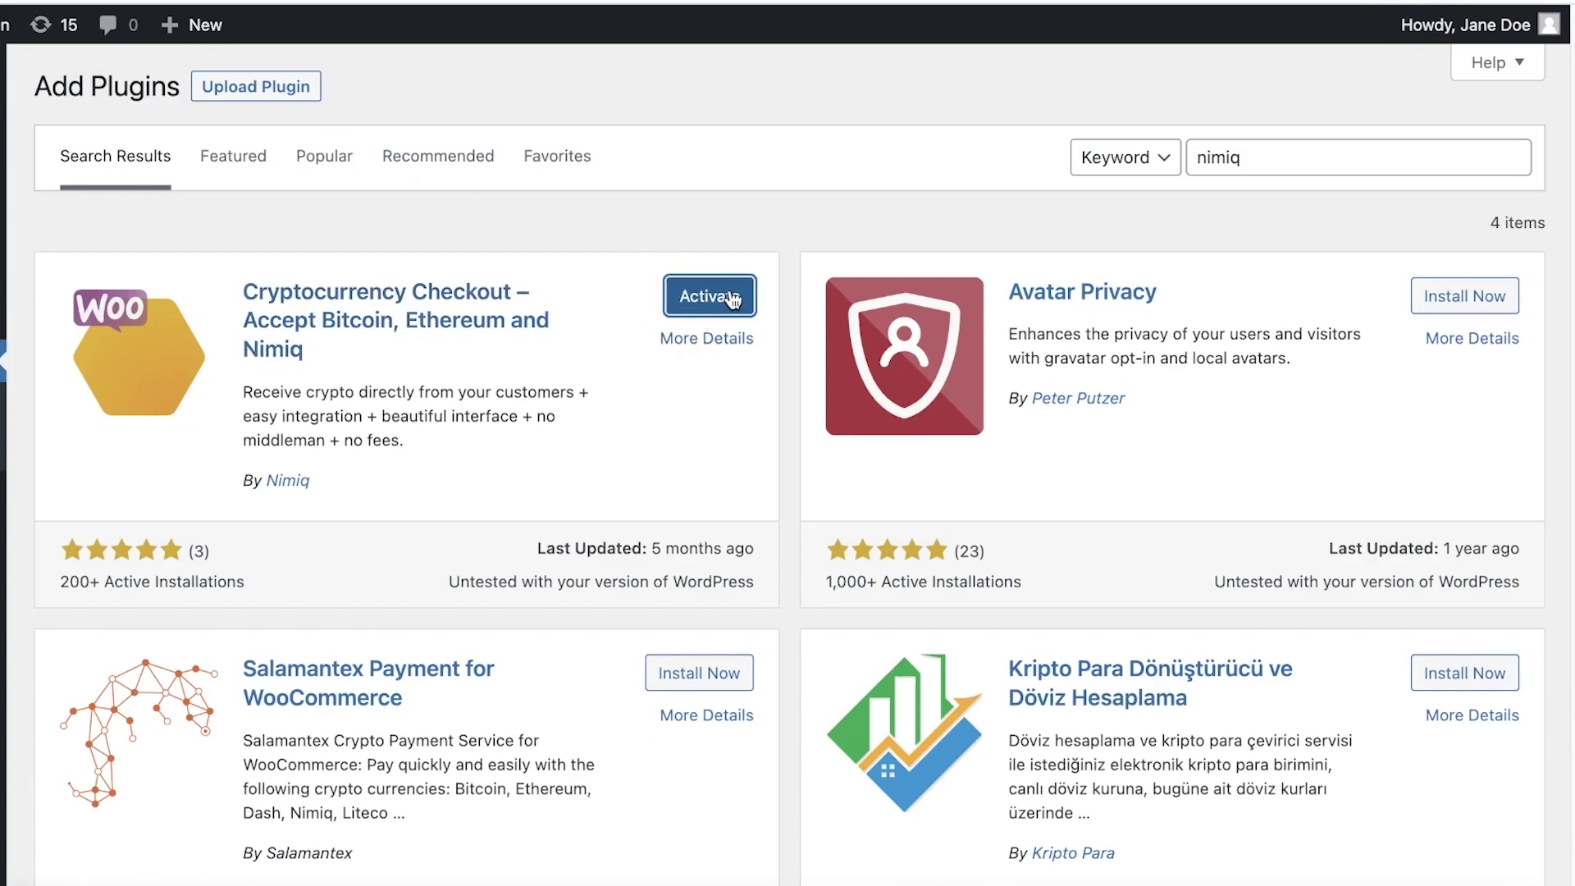
- View the Nimiq Cryptocurrency Checkout plugin's details, then close them
scroll(503, 449, "down", 2)
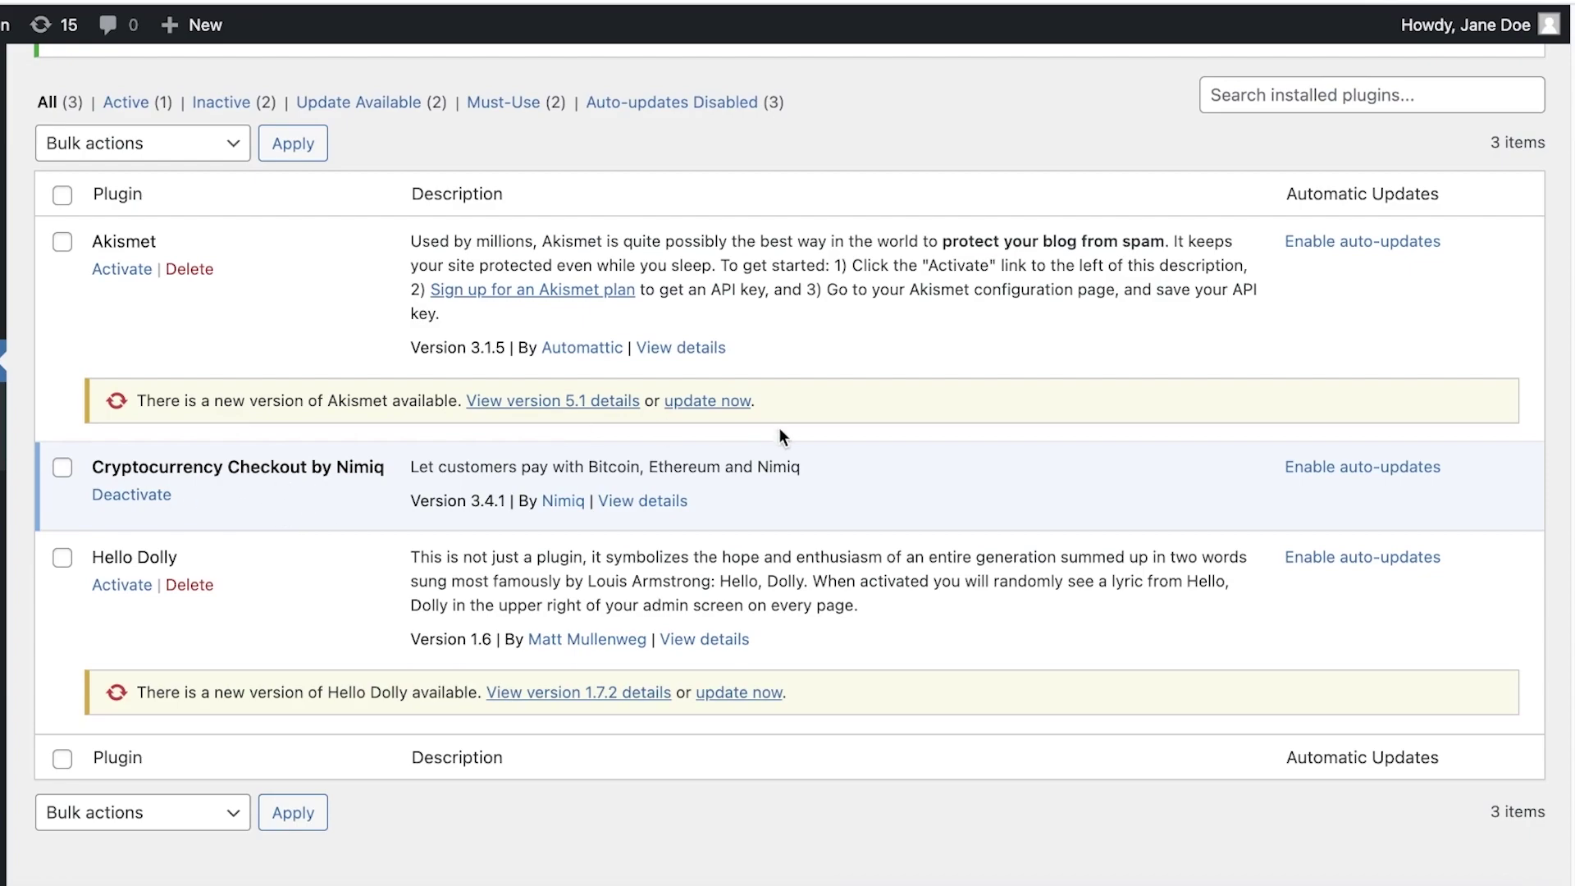
left_click(656, 506)
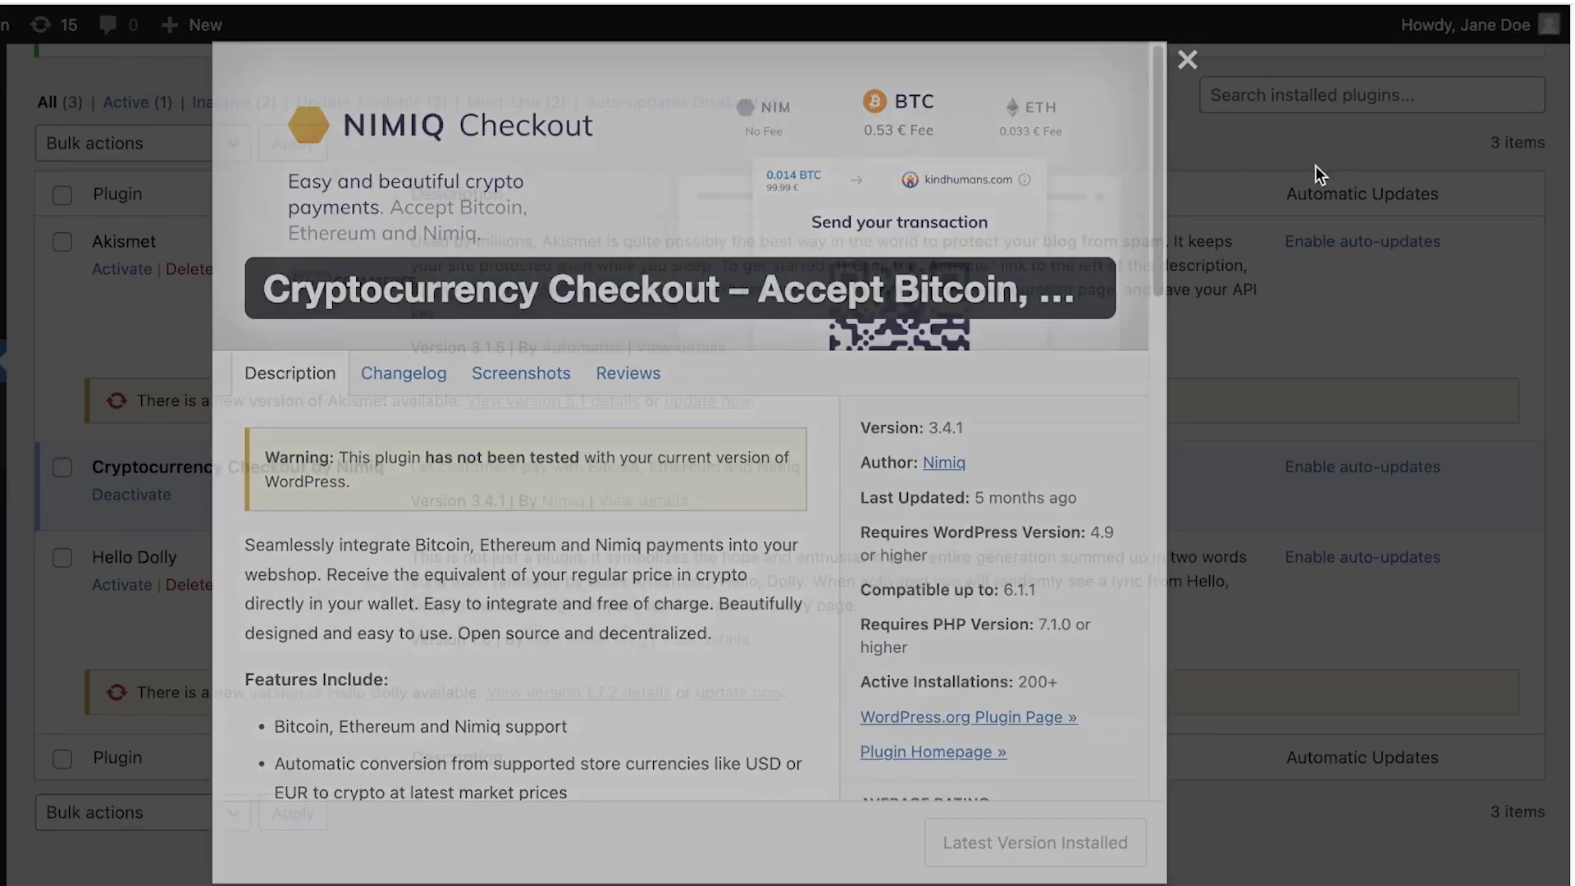
left_click(1314, 175)
scroll(1314, 175, "up", 1)
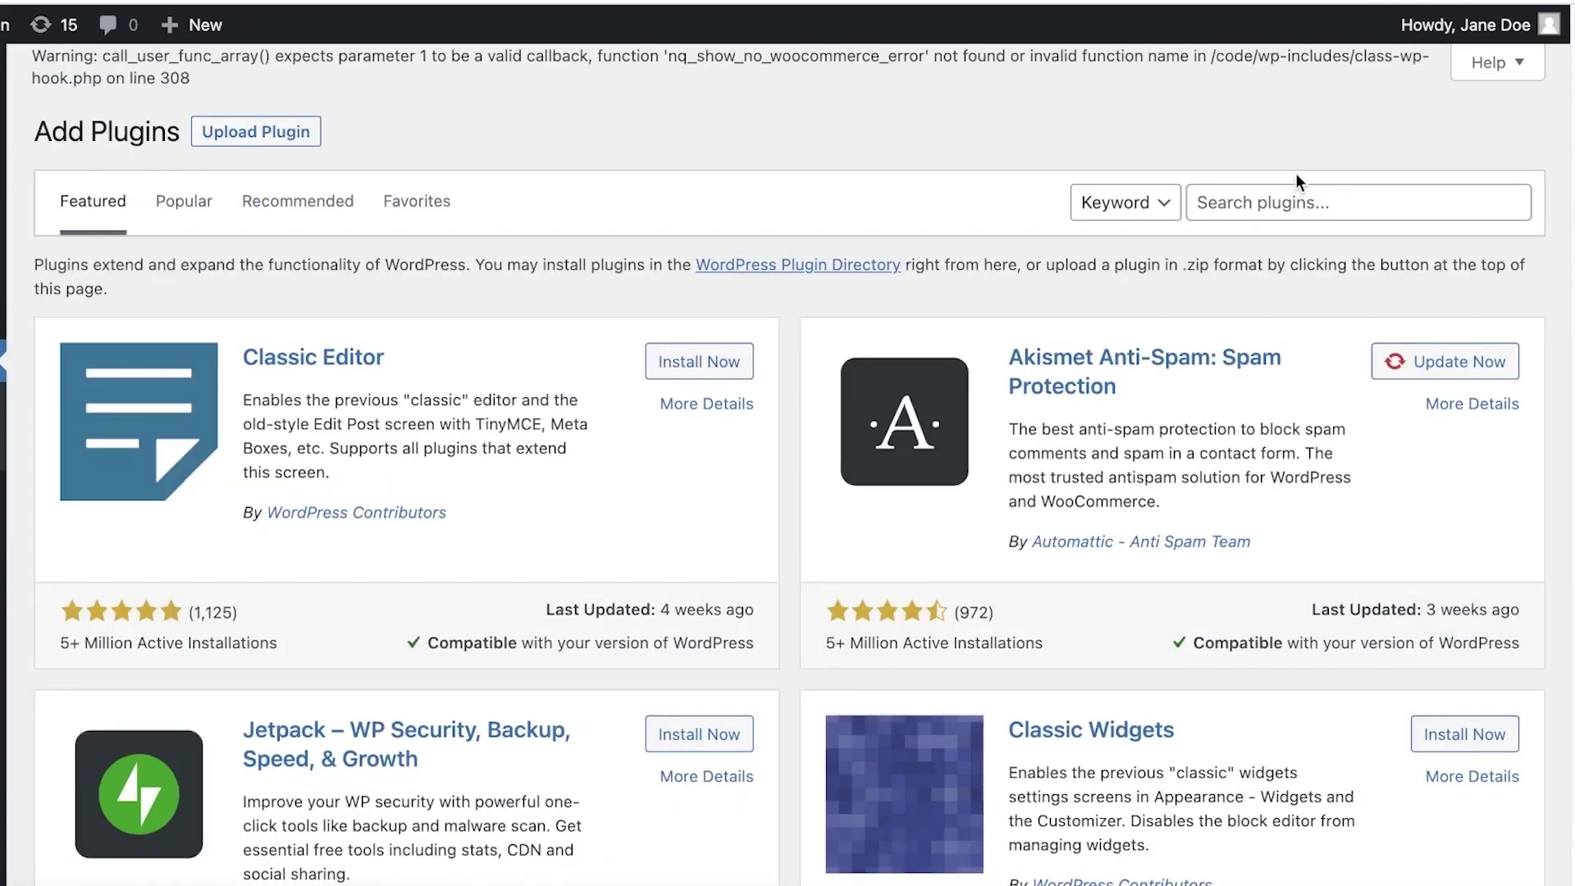
- Search plugins for 'woo' and activate WooCommerce, staying on the page at the leave-site warning
left_click(1298, 198)
type("woo")
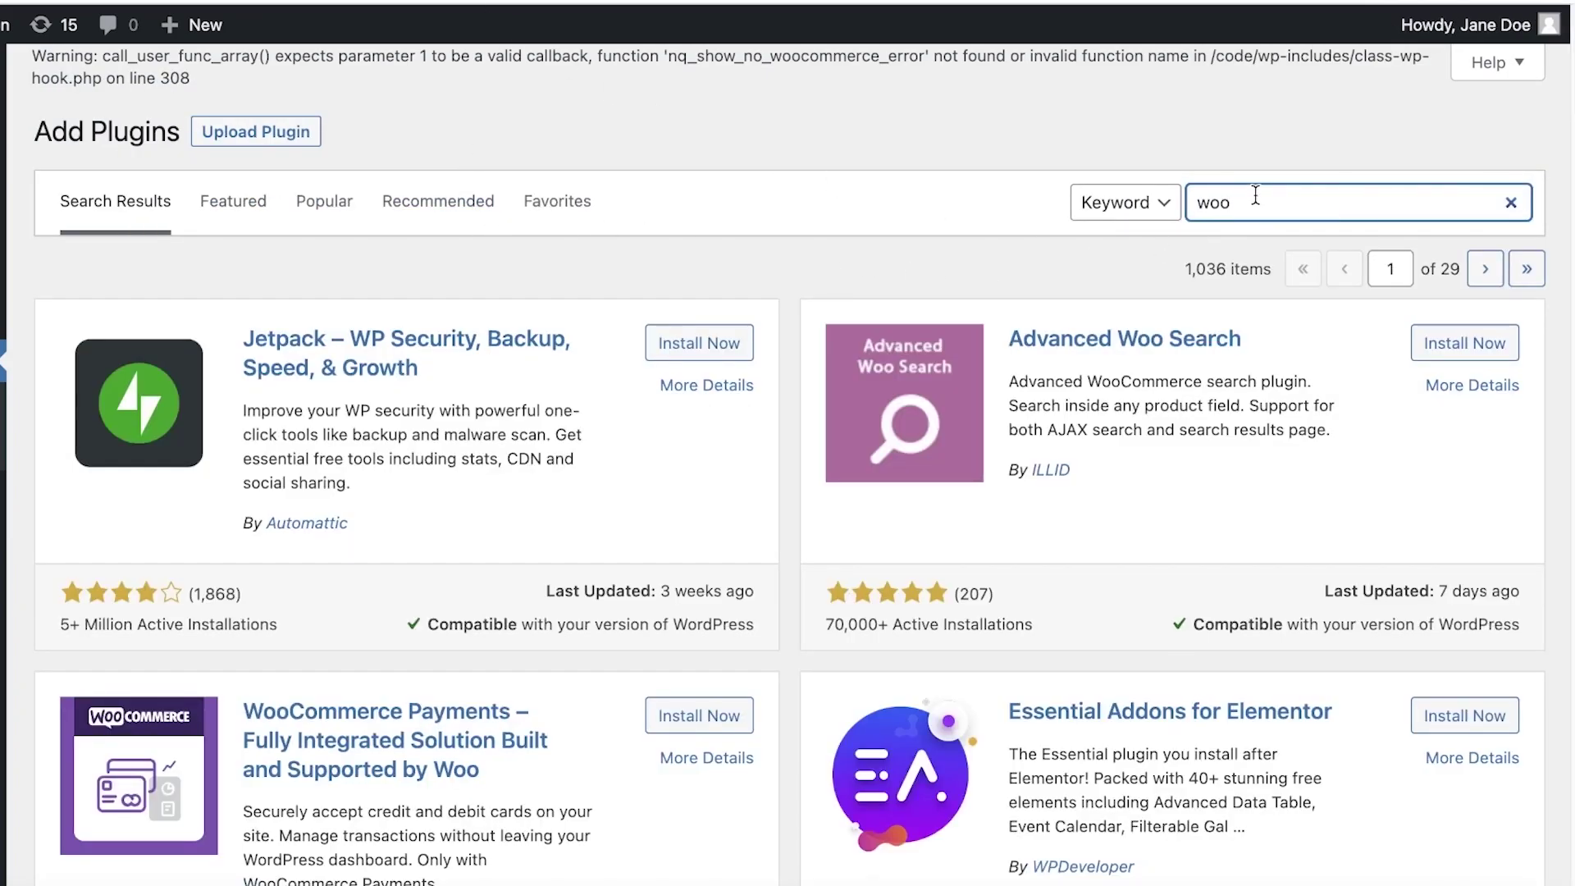
scroll(1242, 246, "down", 3)
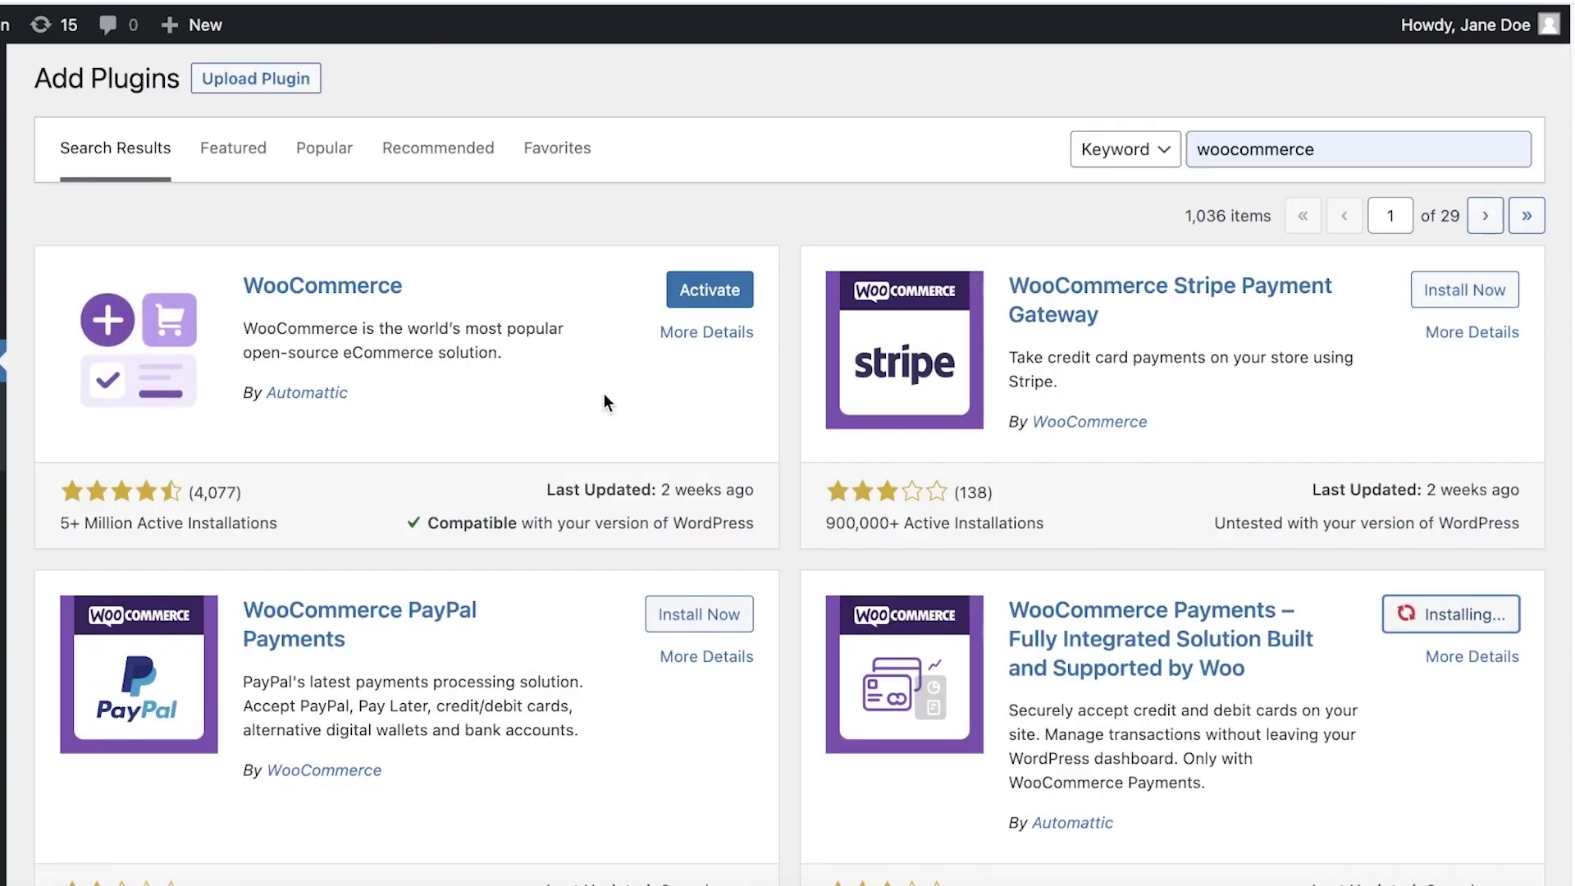
left_click(709, 289)
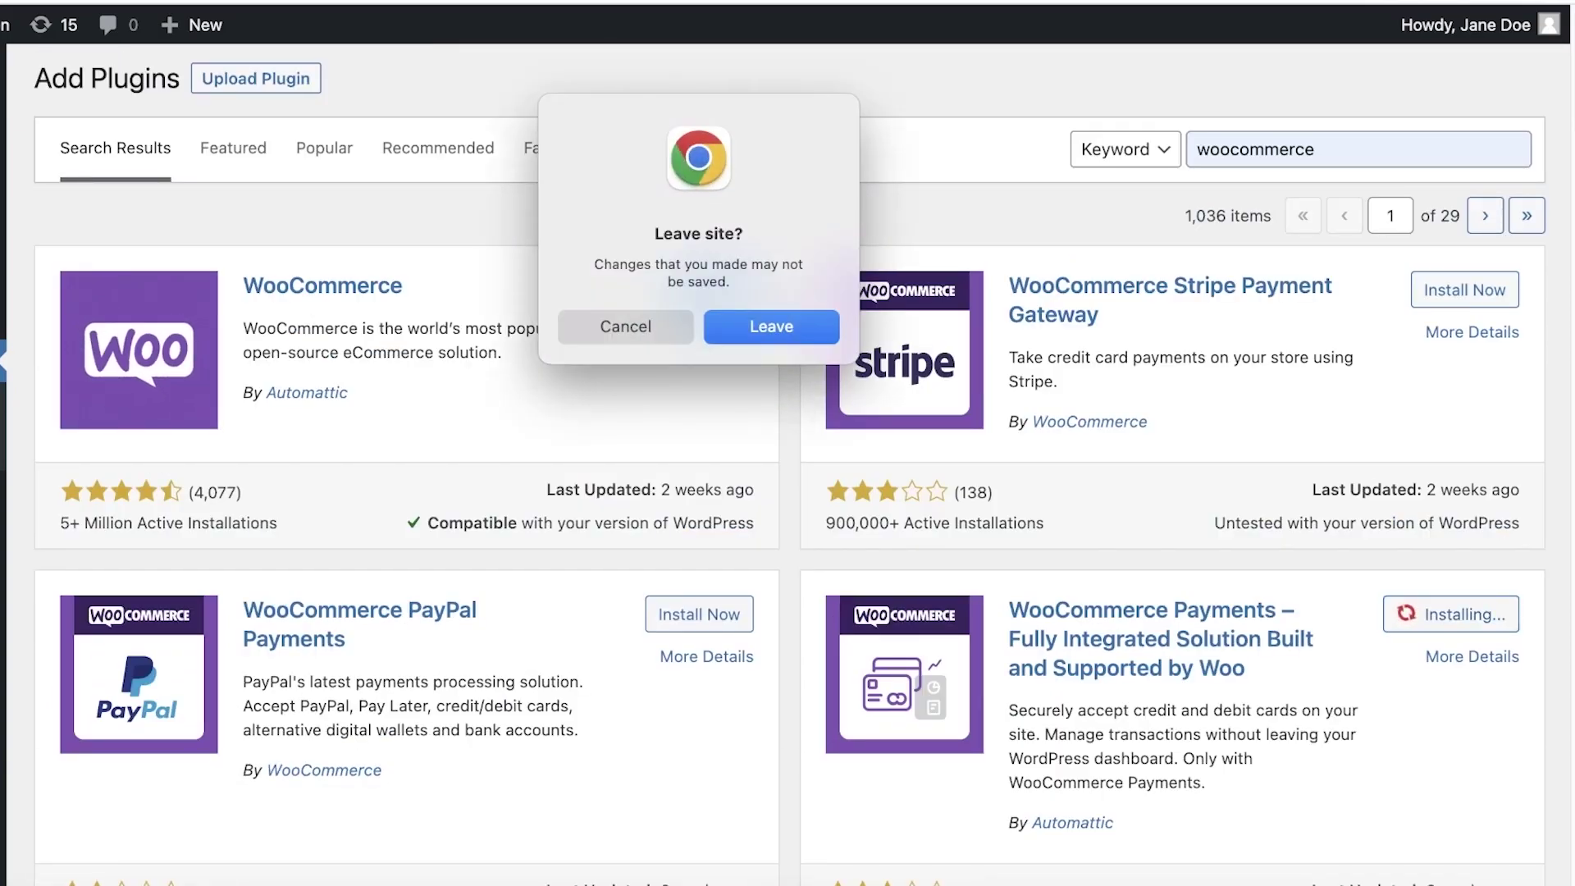
left_click(732, 329)
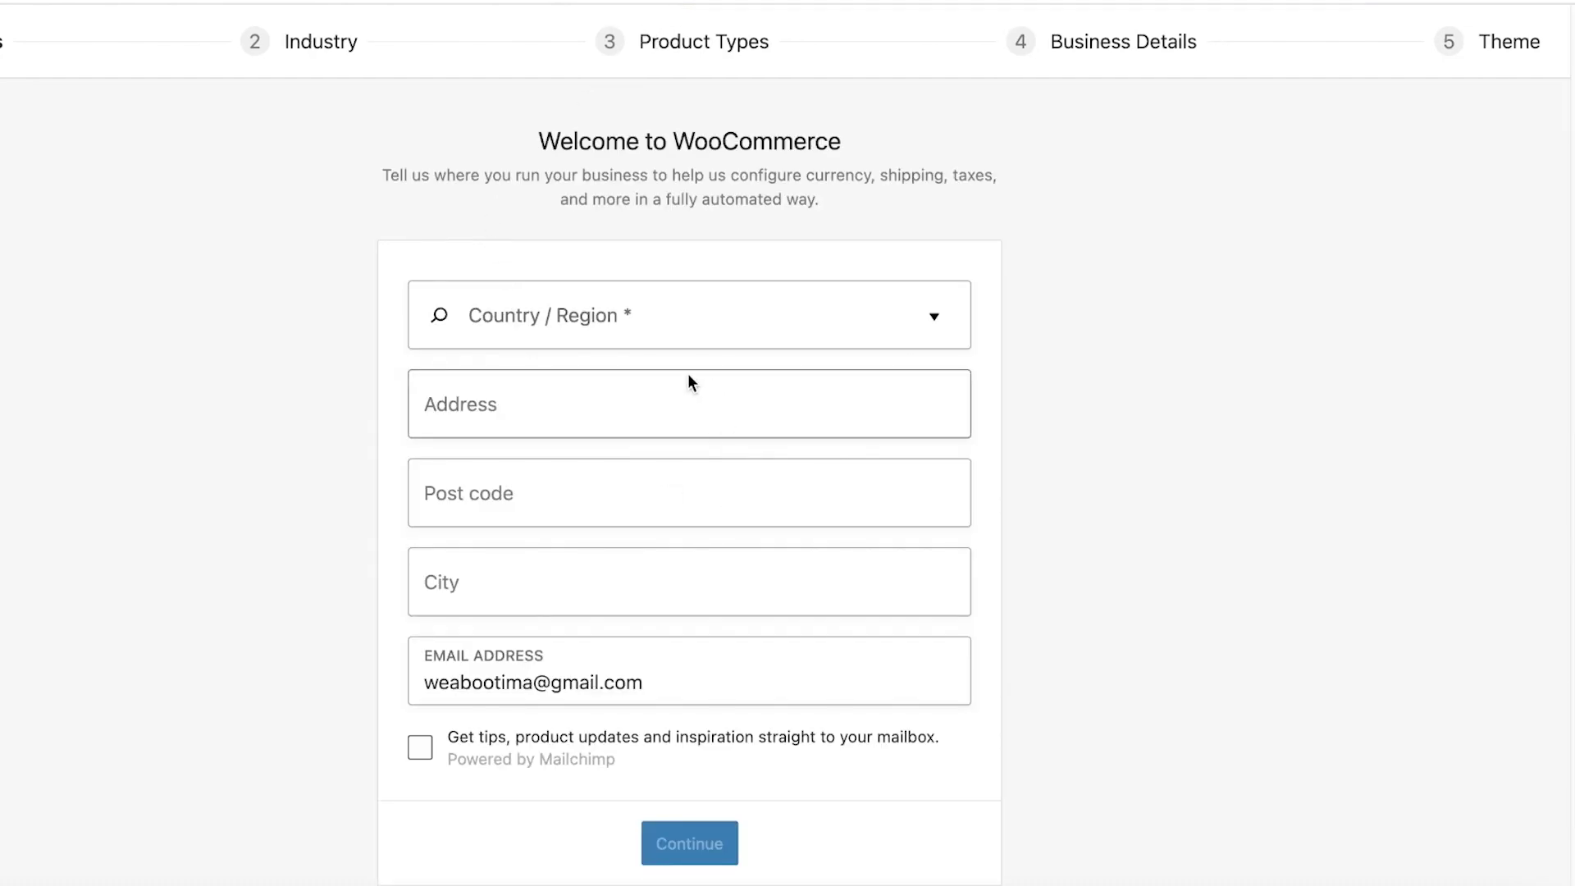
- Pick a store country in the WooCommerce setup wizard, then search the list for 'pa'
left_click(692, 318)
left_click(596, 451)
left_click(628, 326)
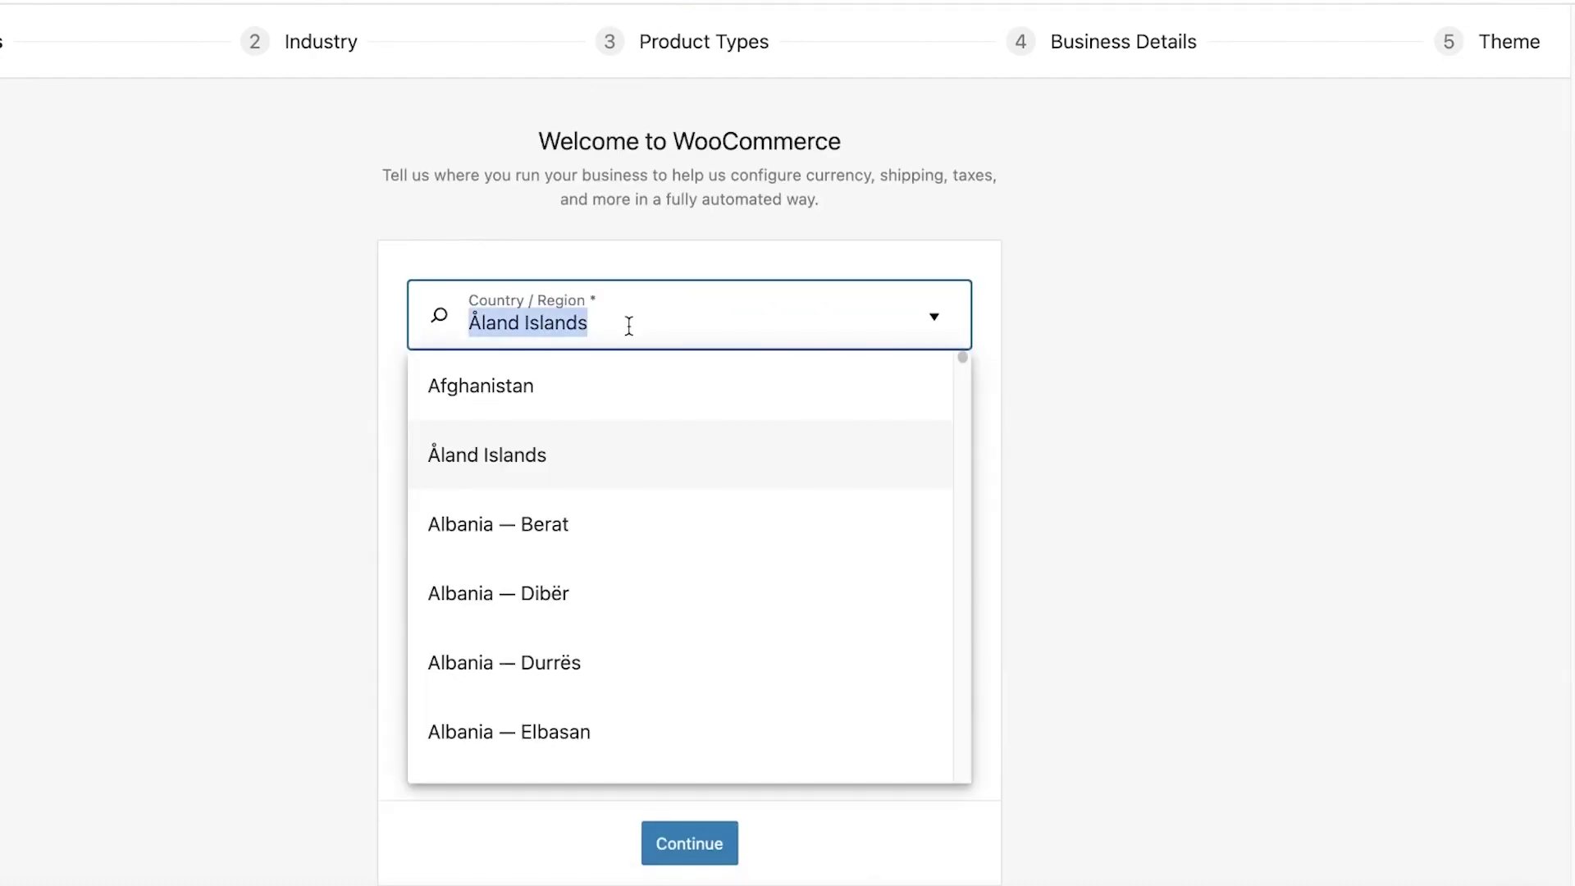
type("pa")
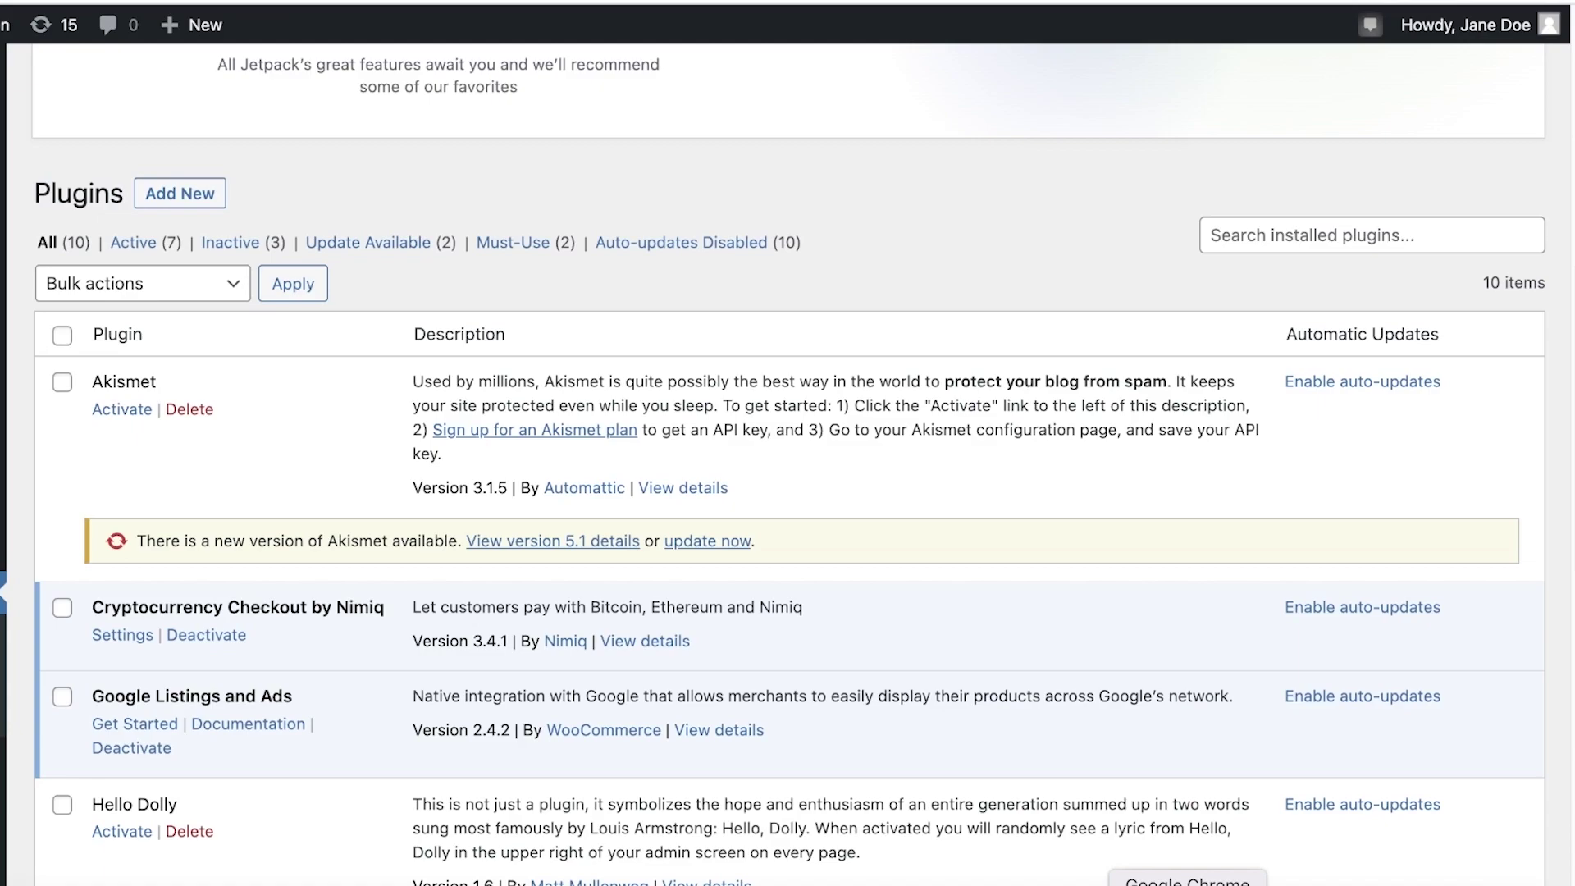
scroll(315, 491, "up", 1)
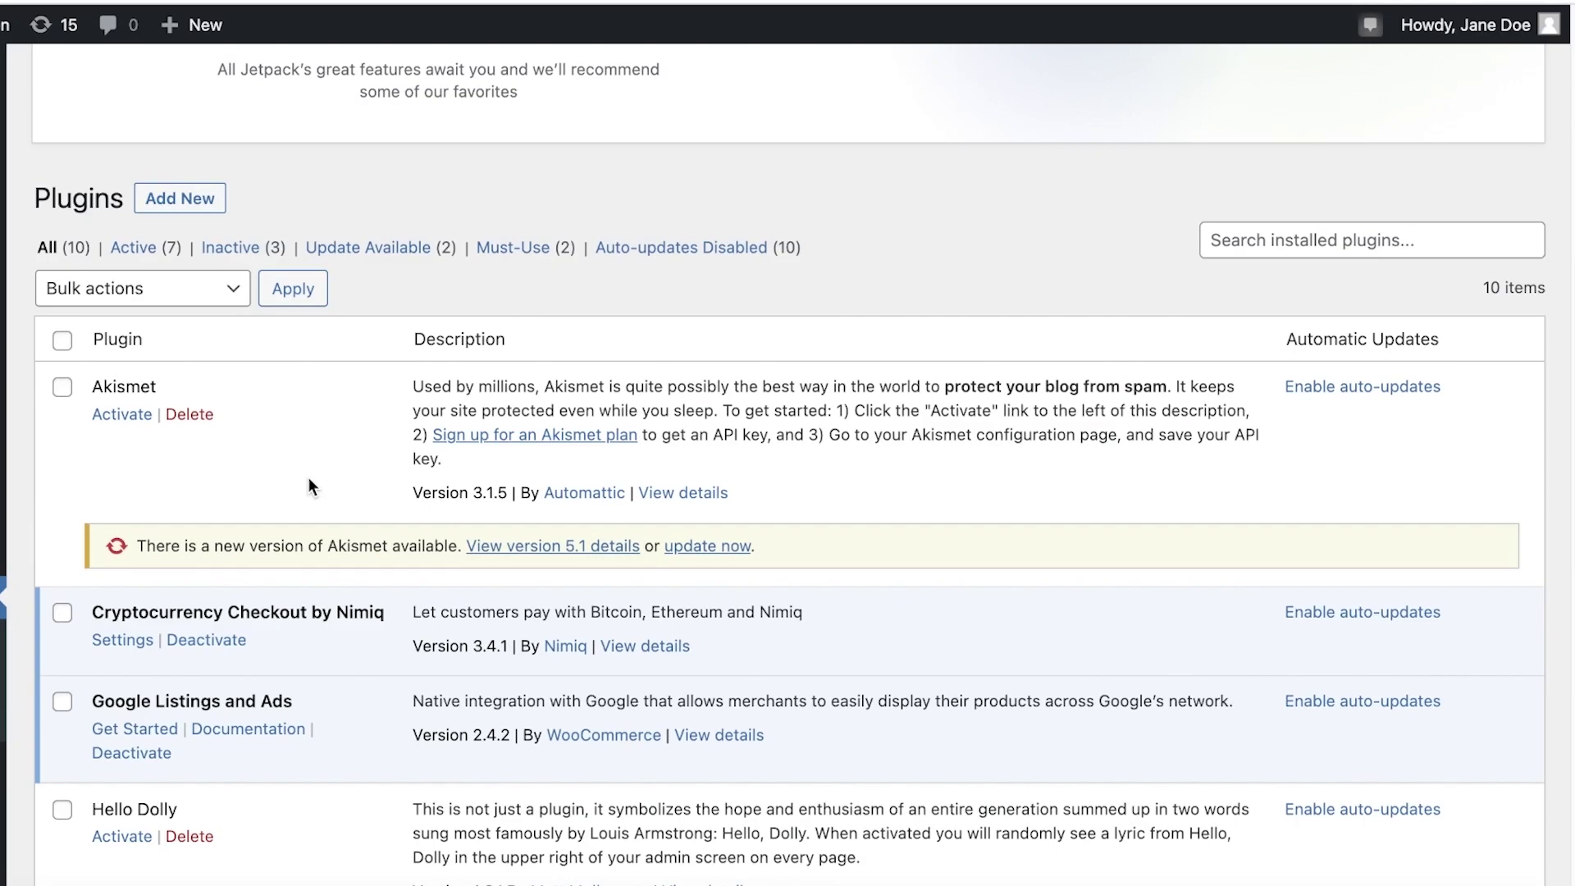
scroll(18, 352, "up", 7)
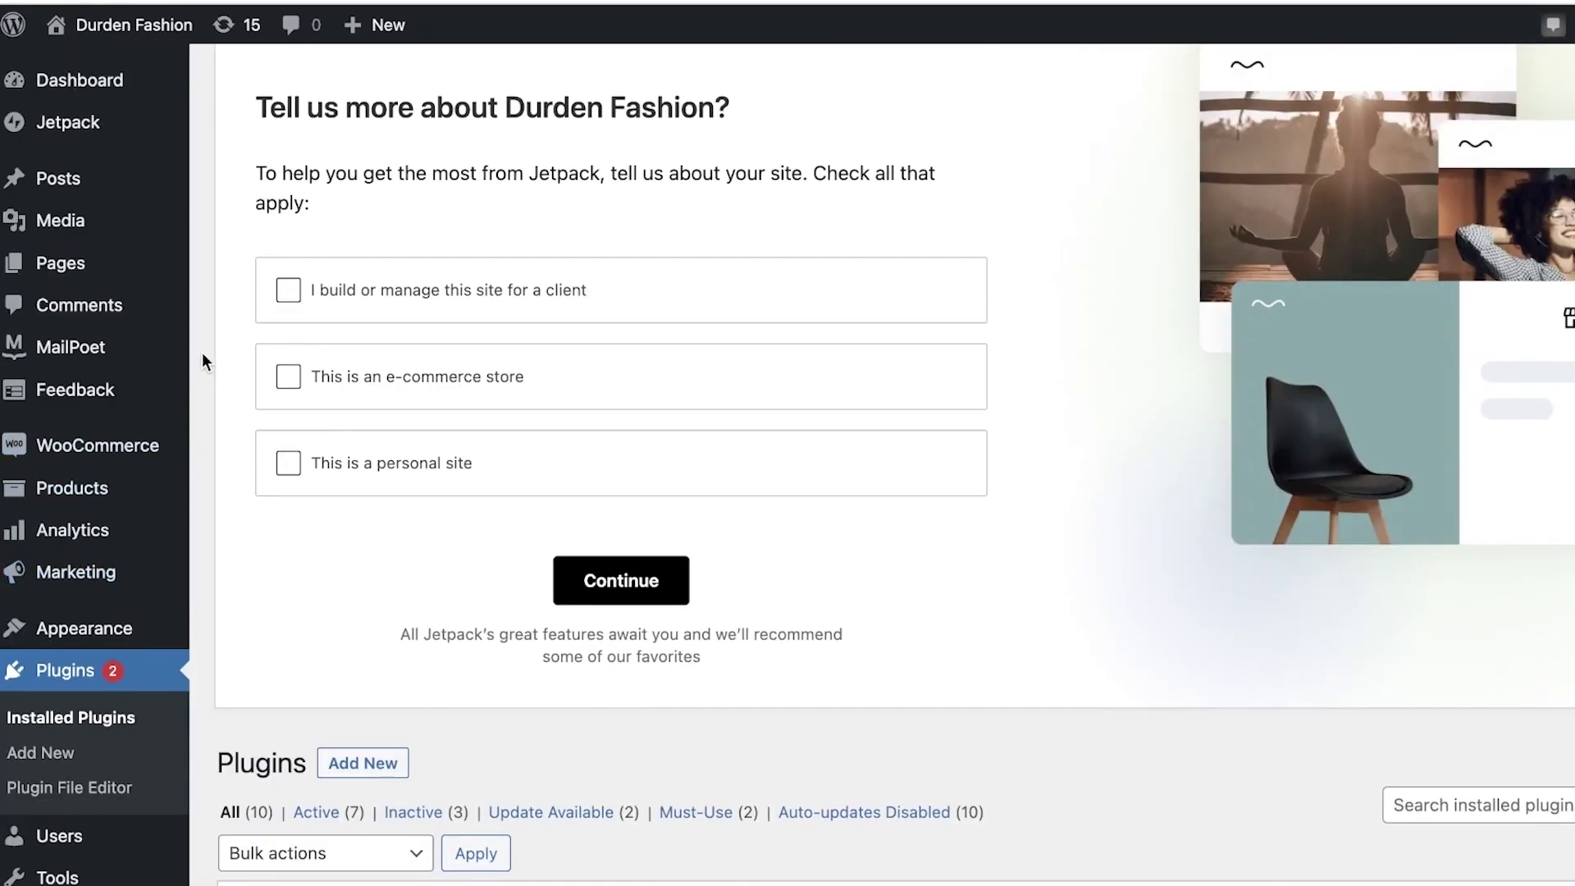
scroll(98, 369, "down", 3)
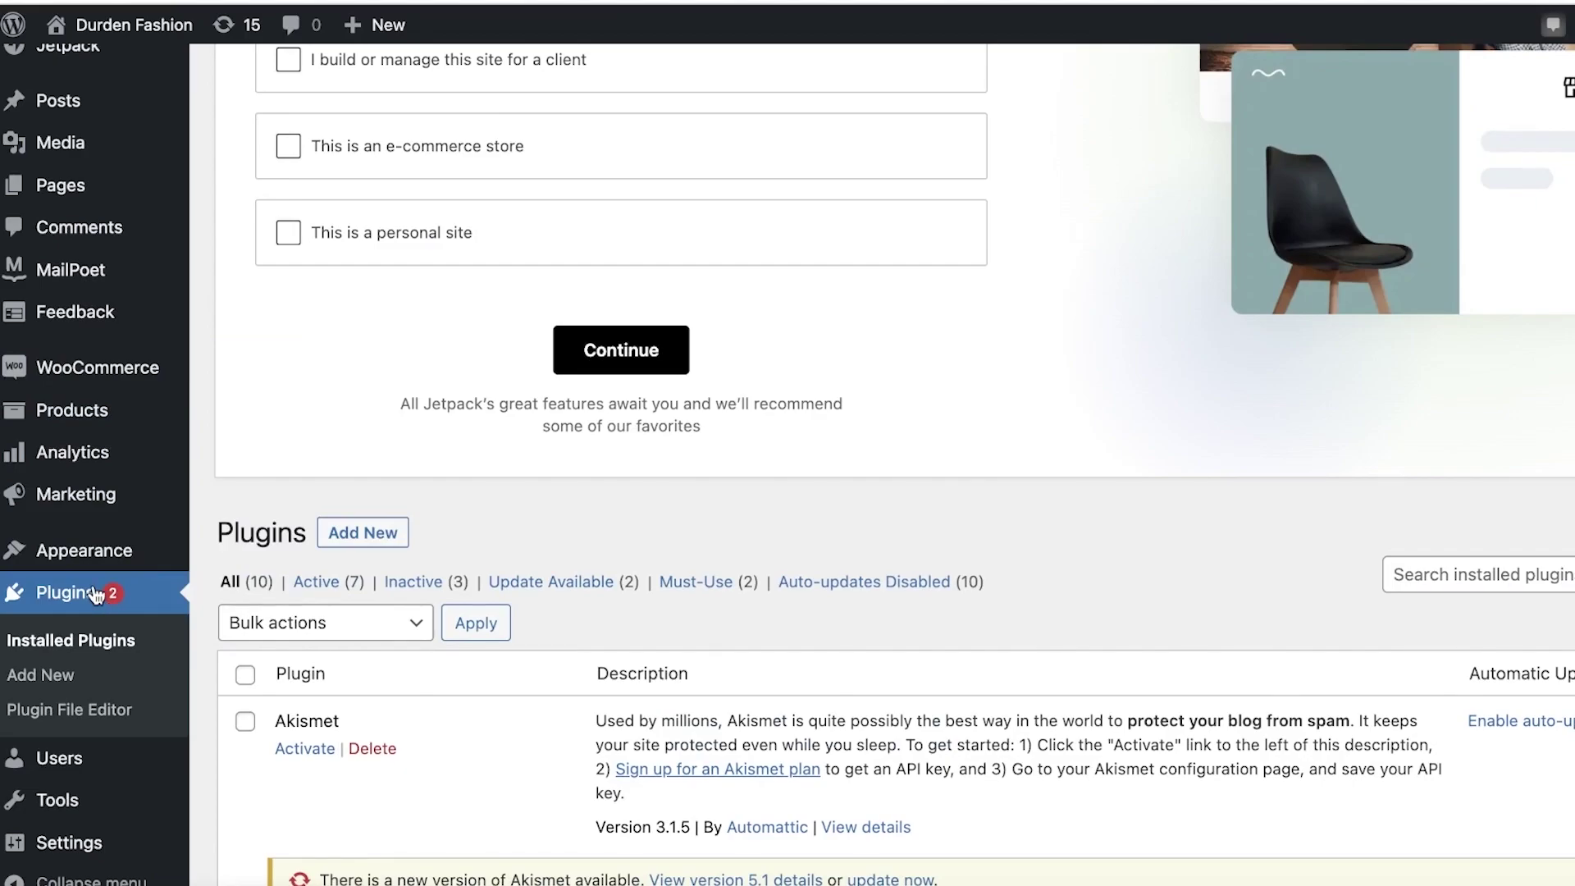
scroll(82, 607, "up", 5)
scroll(1053, 352, "down", 15)
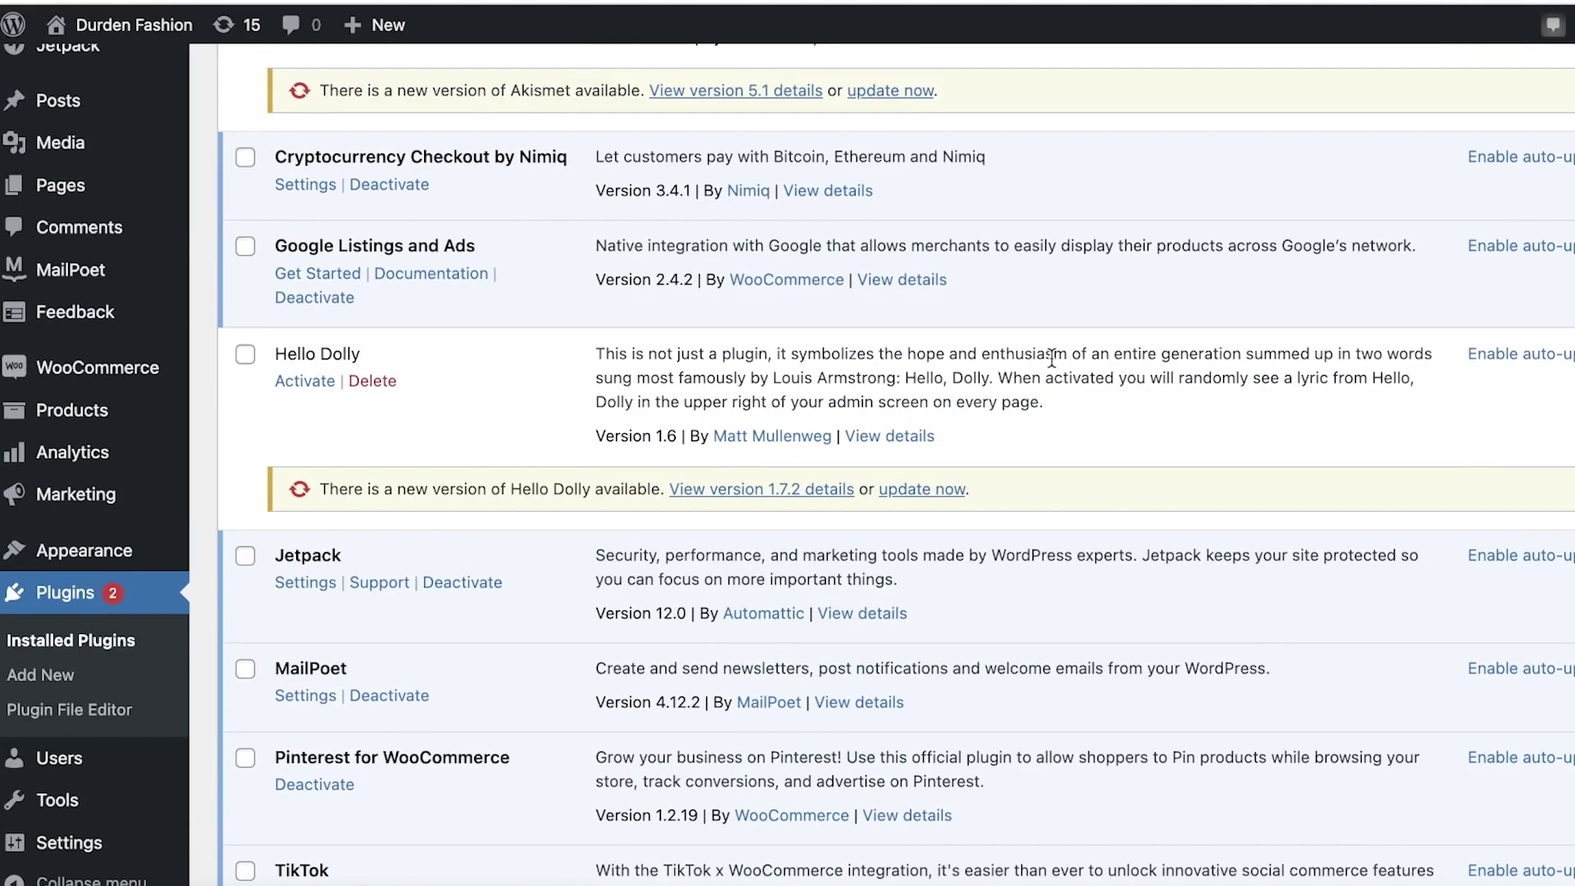
scroll(427, 286, "up", 1)
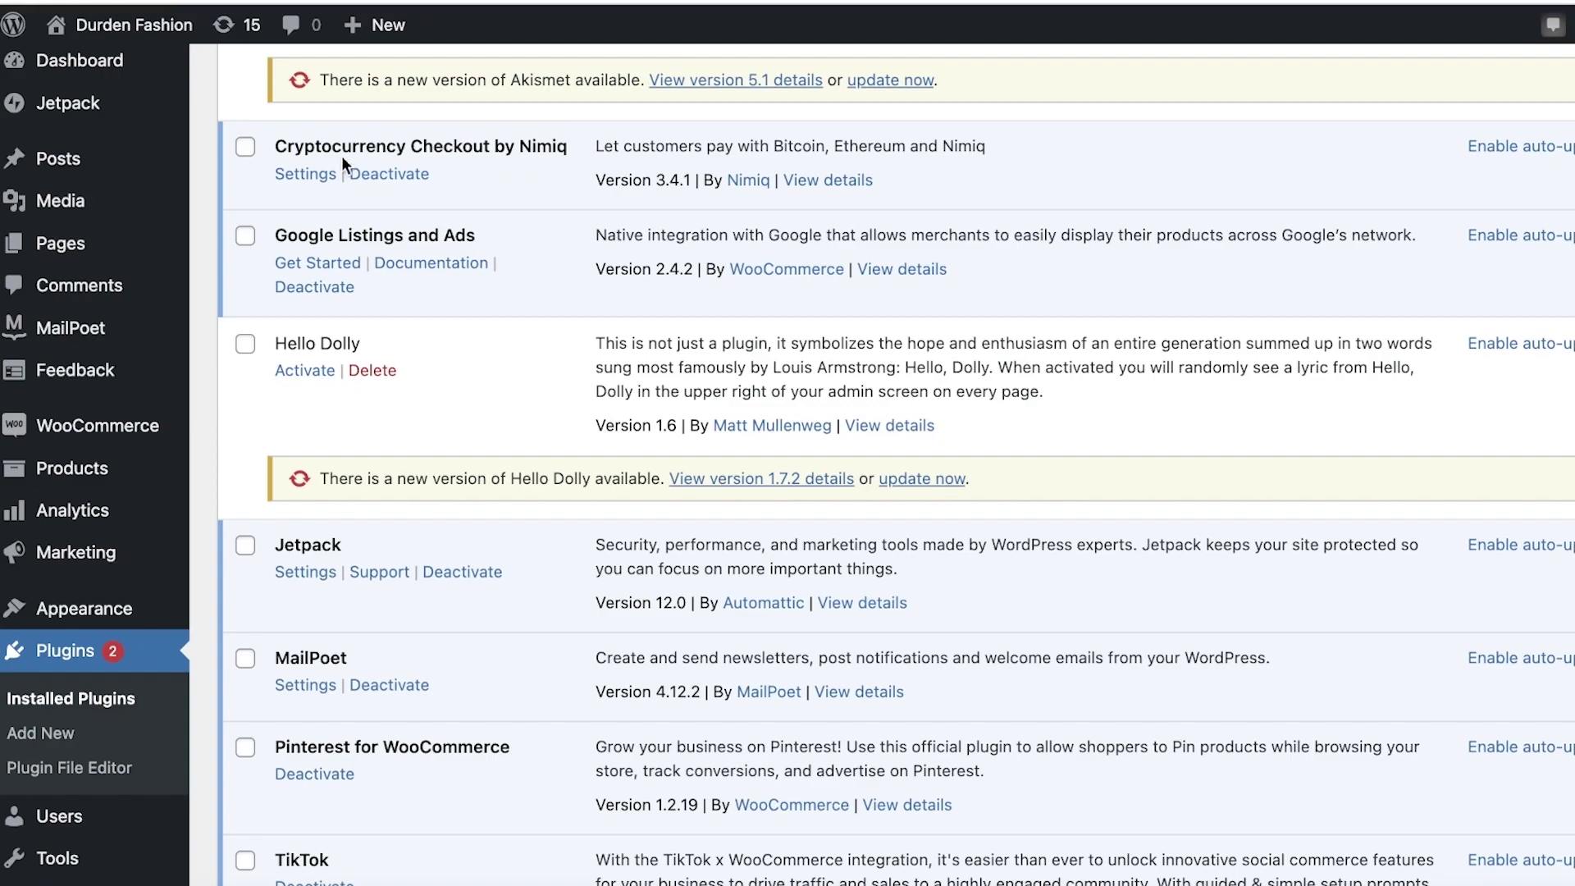
- Open the Nimiq checkout settings and expand Advanced to show Network Mode, Exchange Rate and fee fields
left_click(302, 179)
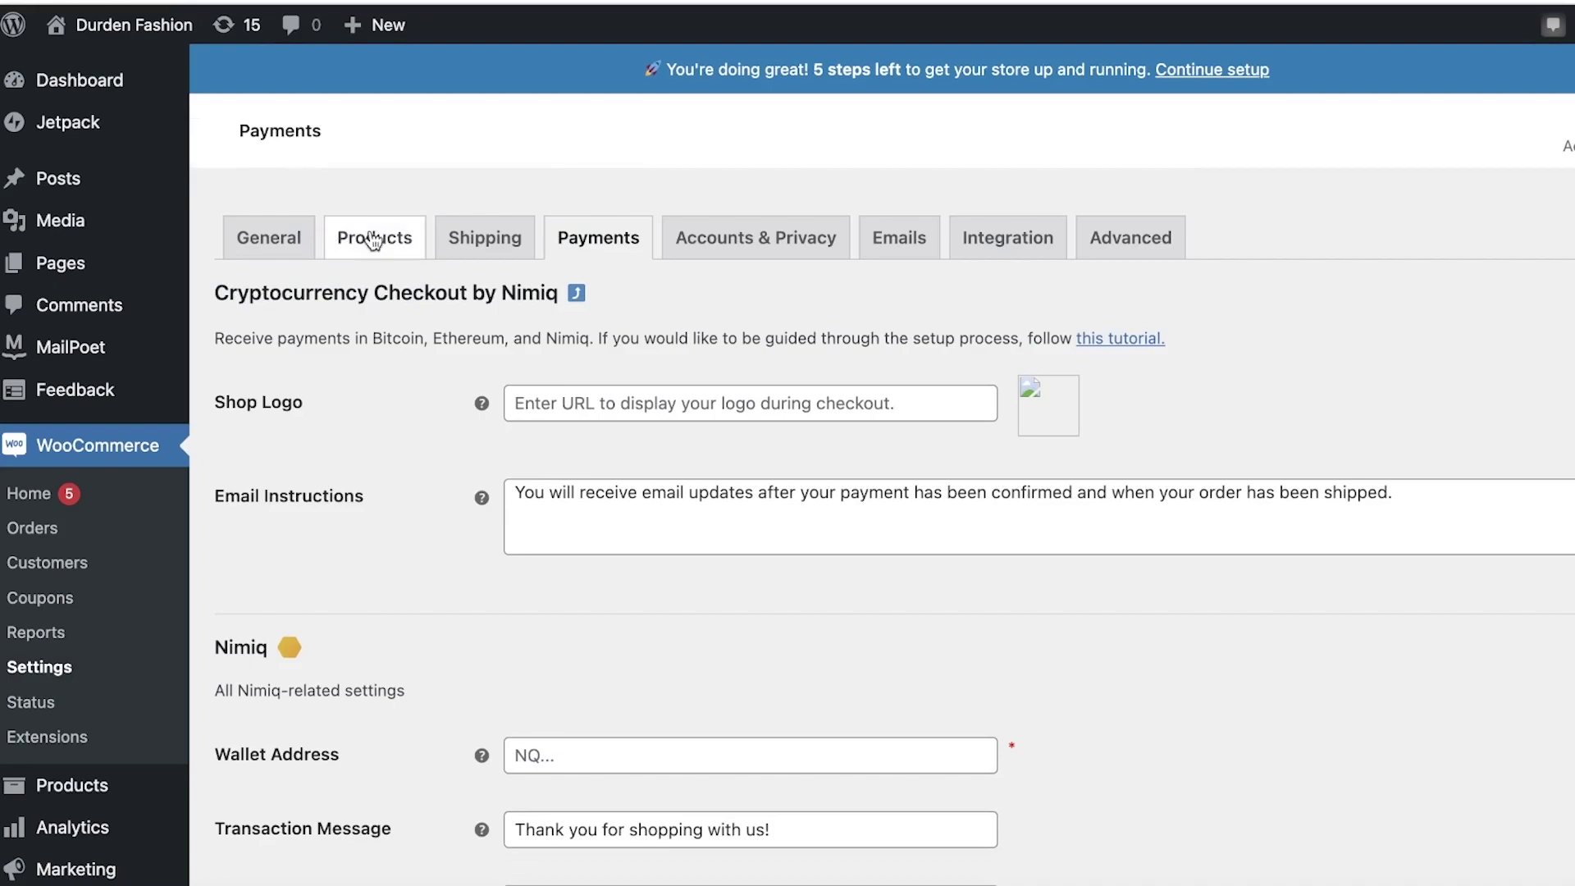
scroll(731, 425, "down", 5)
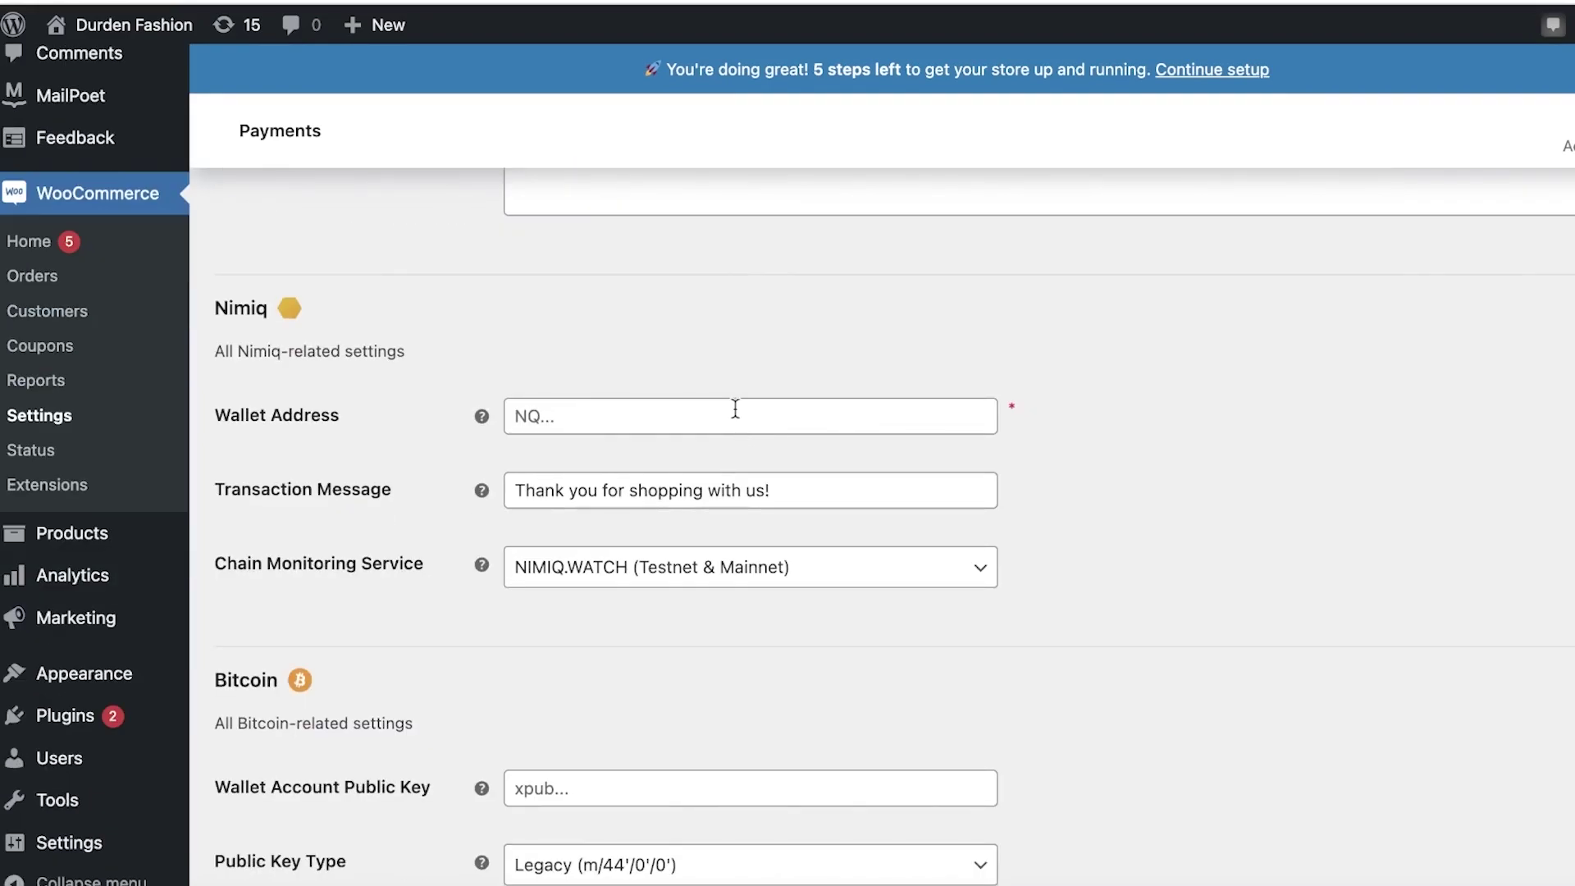
scroll(705, 415, "down", 1)
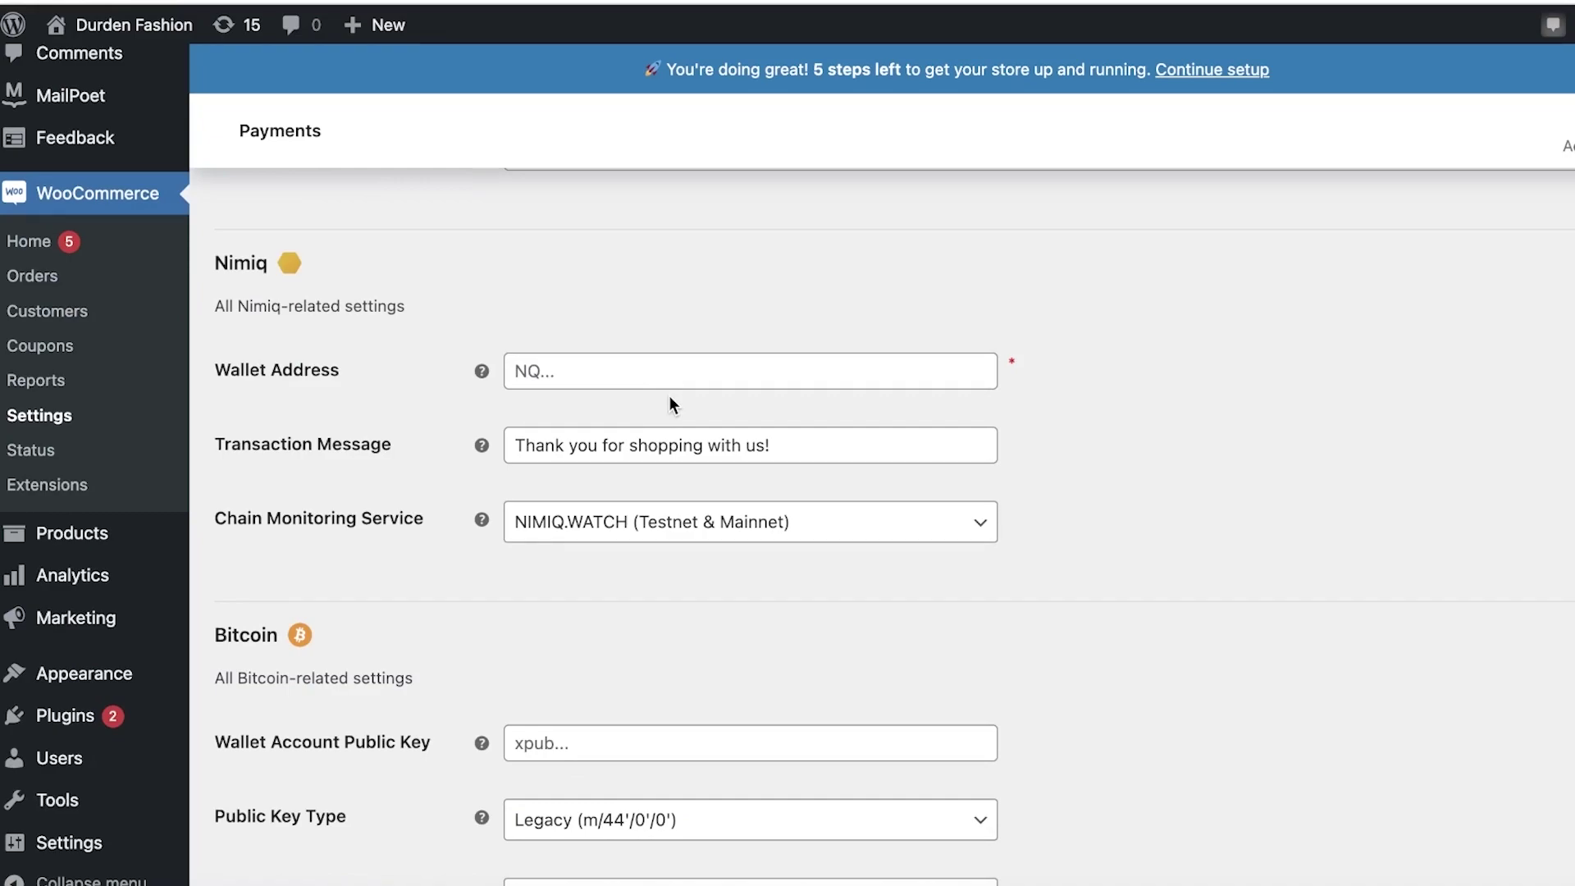
scroll(715, 369, "up", 5)
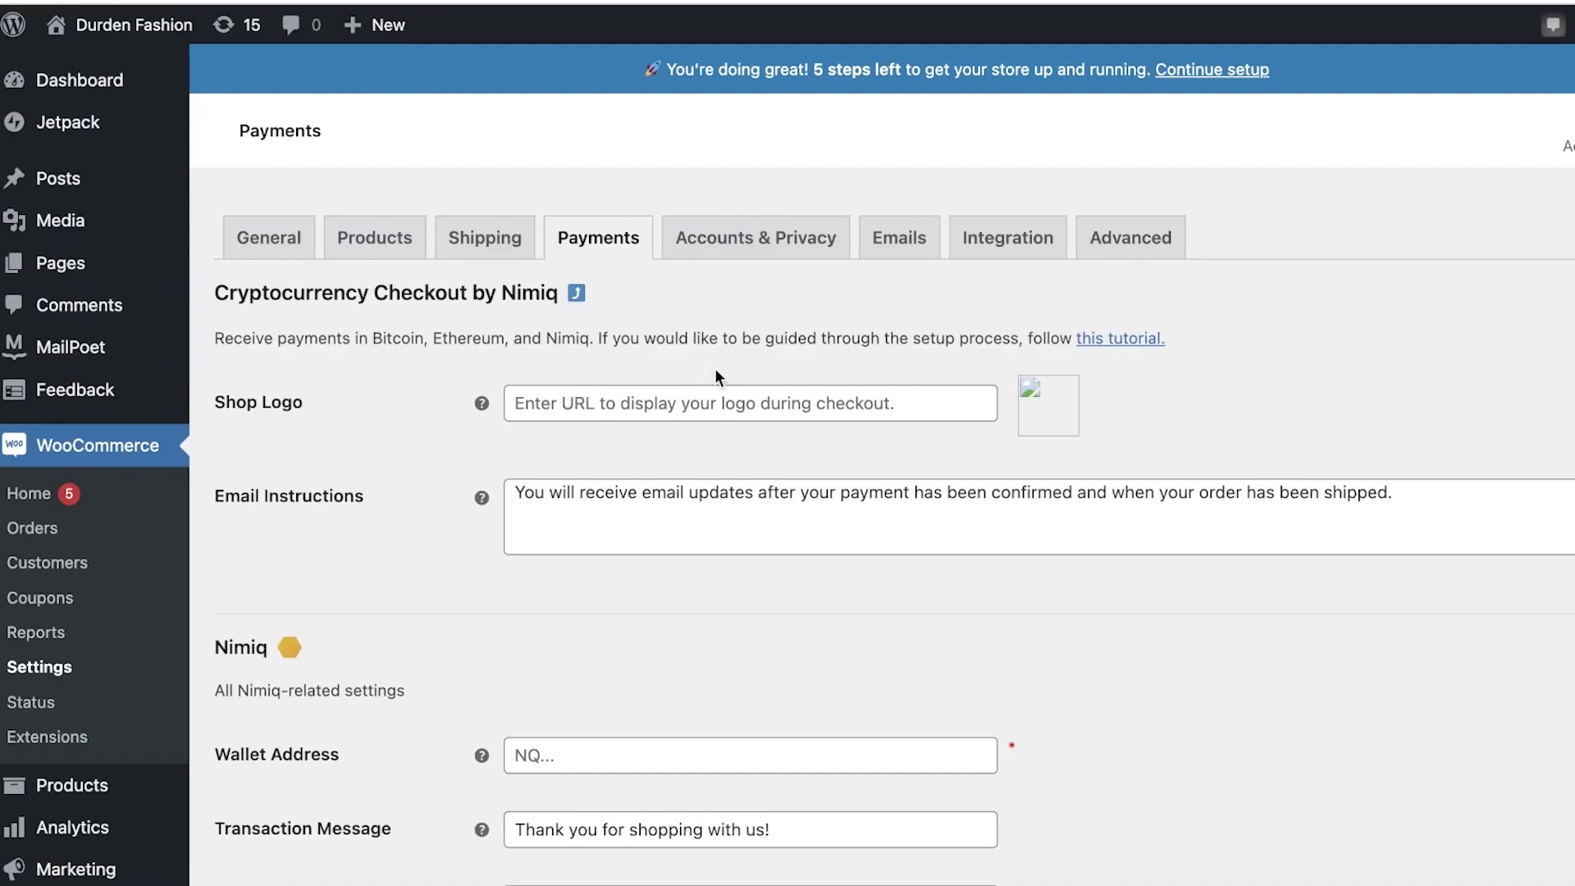
scroll(705, 394, "down", 3)
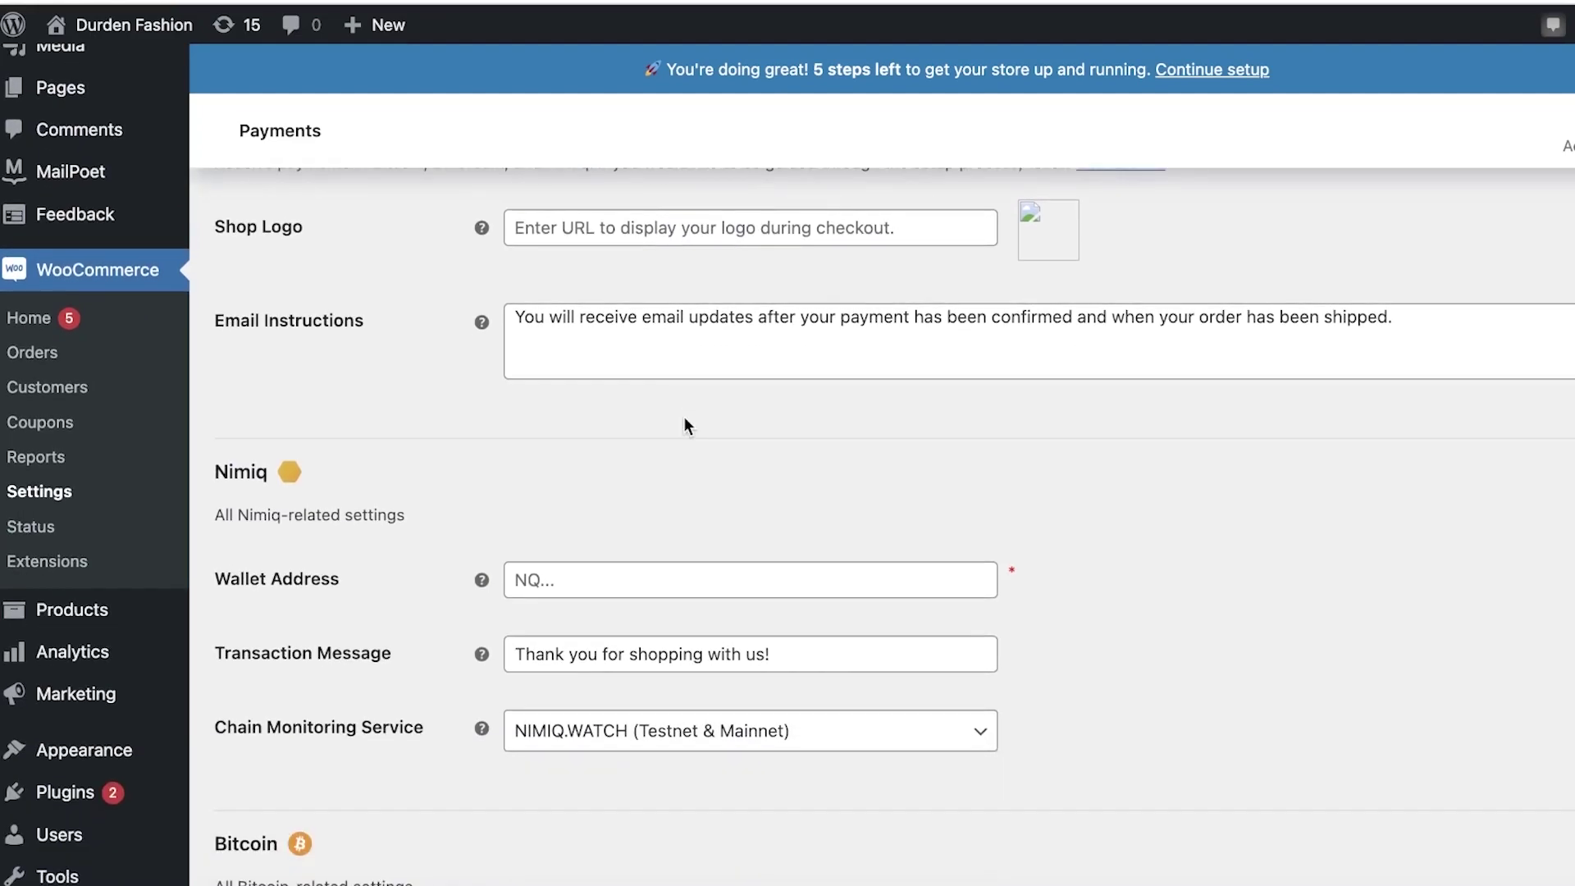
scroll(657, 443, "down", 12)
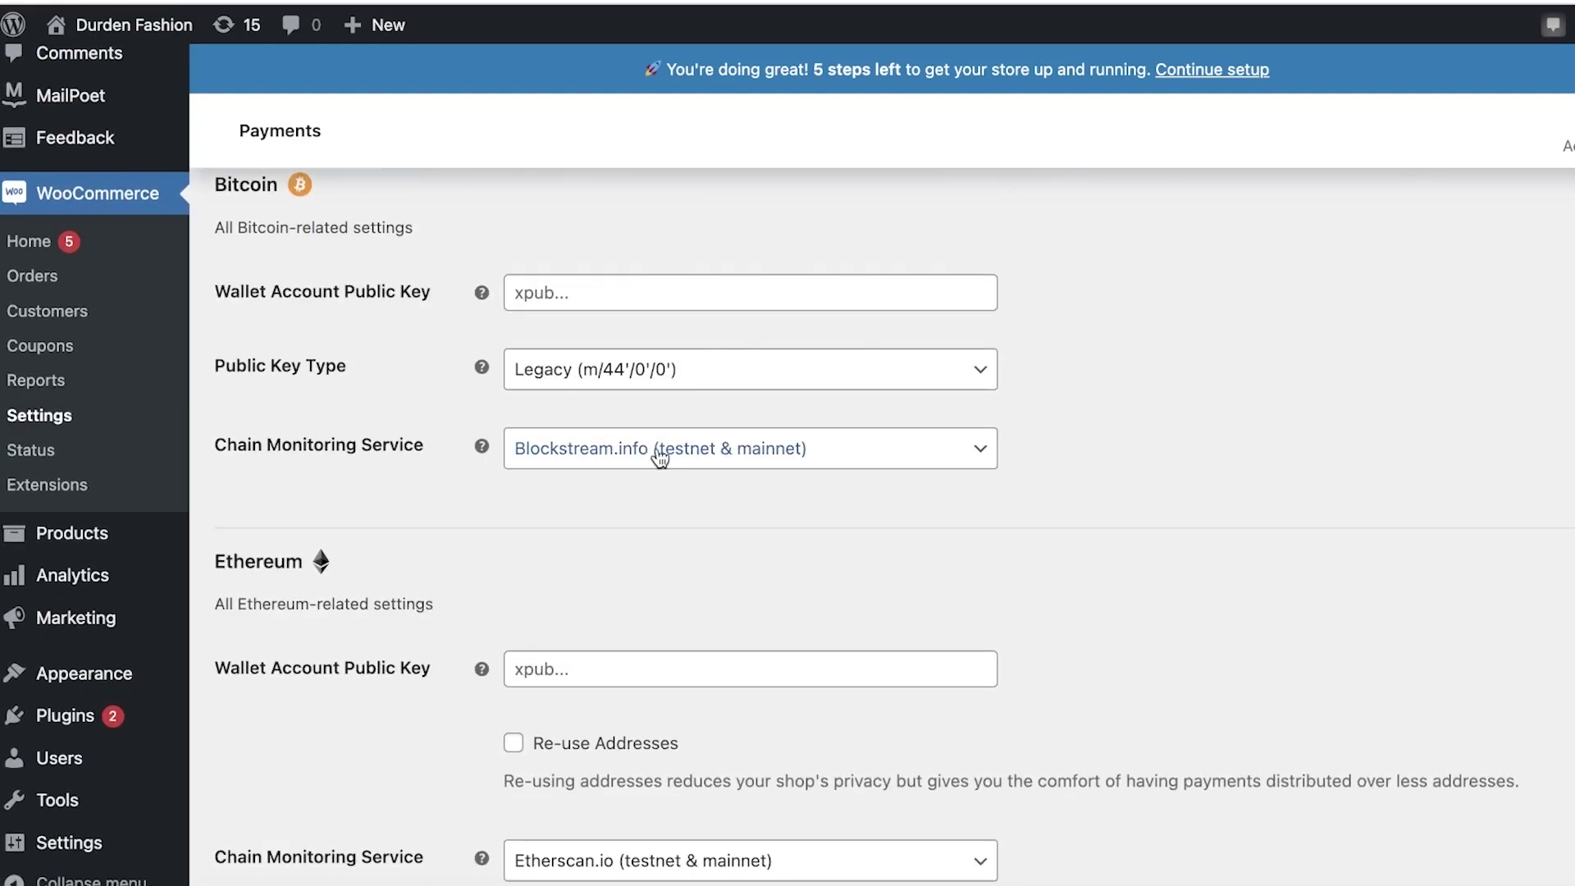
scroll(665, 447, "down", 1)
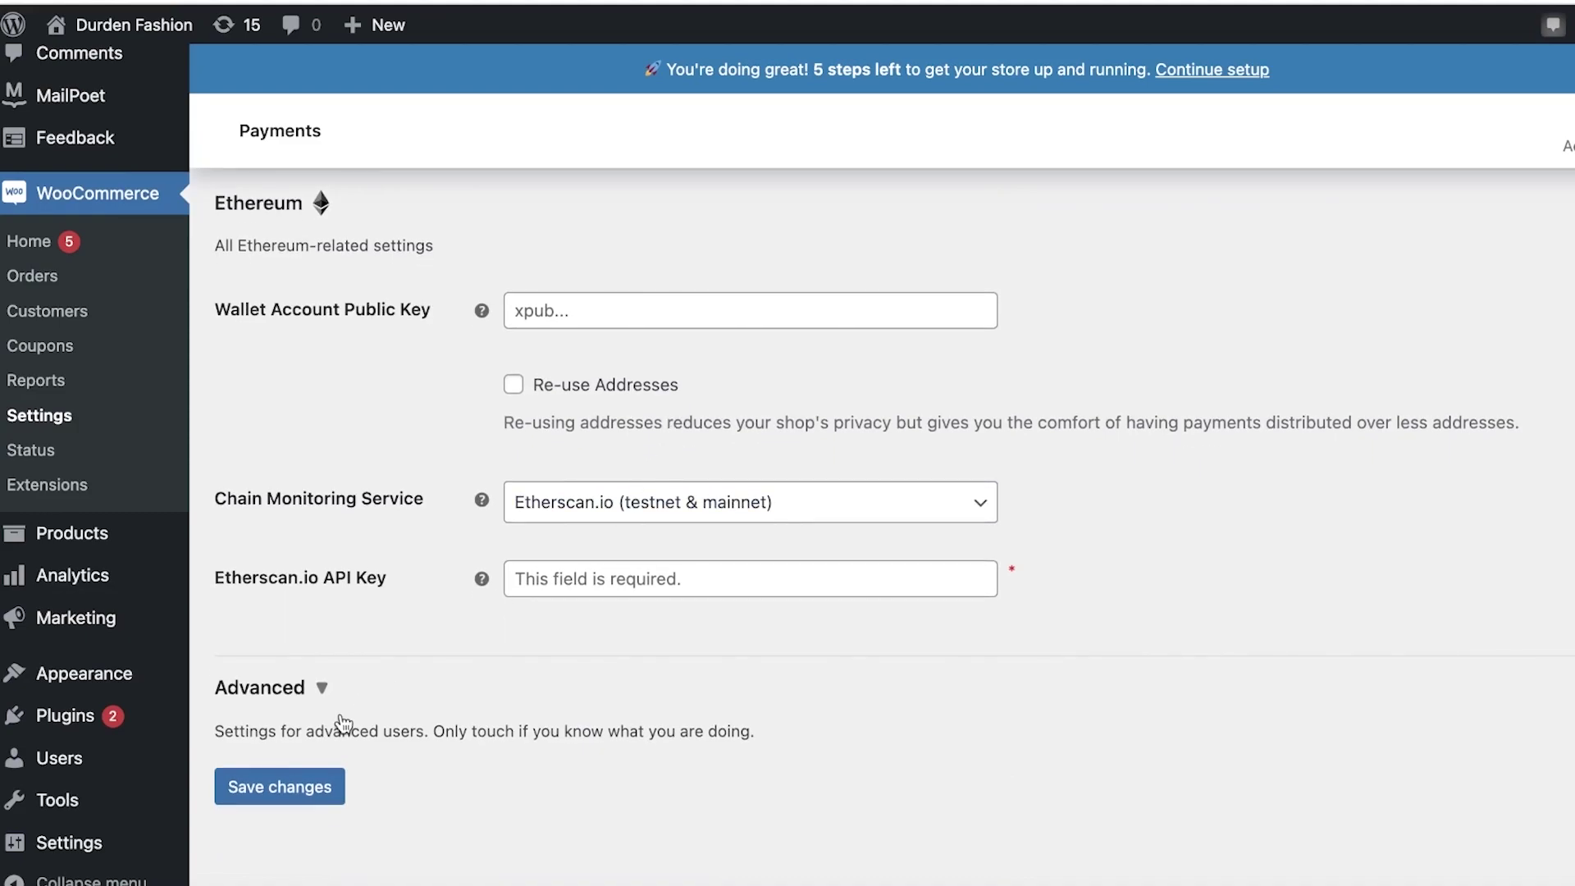
left_click(321, 688)
scroll(1201, 429, "down", 6)
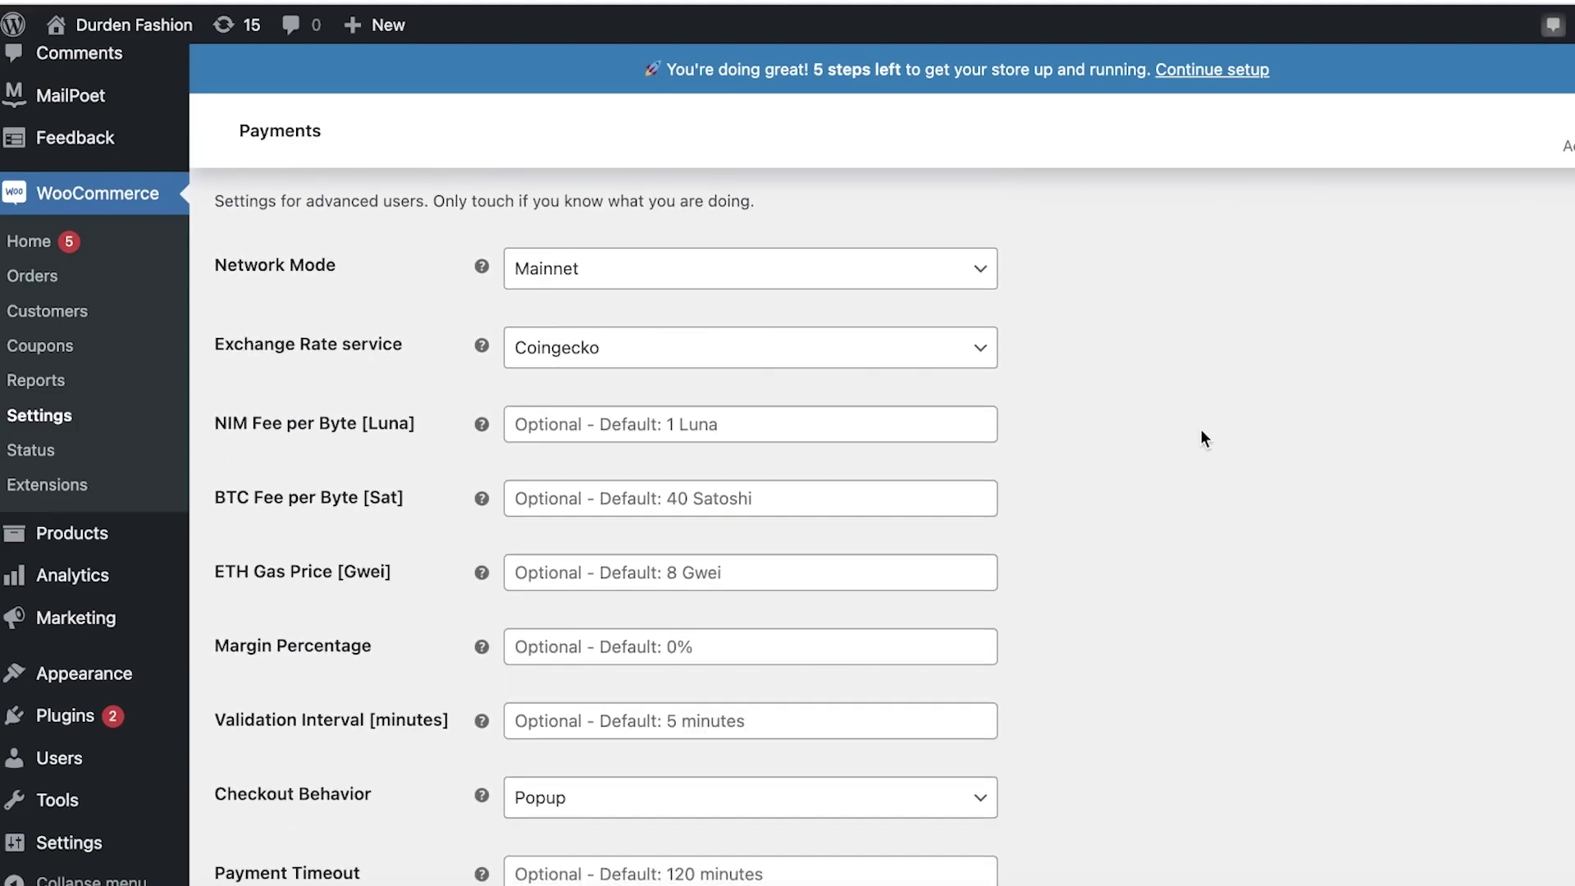
scroll(1201, 435, "down", 5)
scroll(1201, 430, "up", 20)
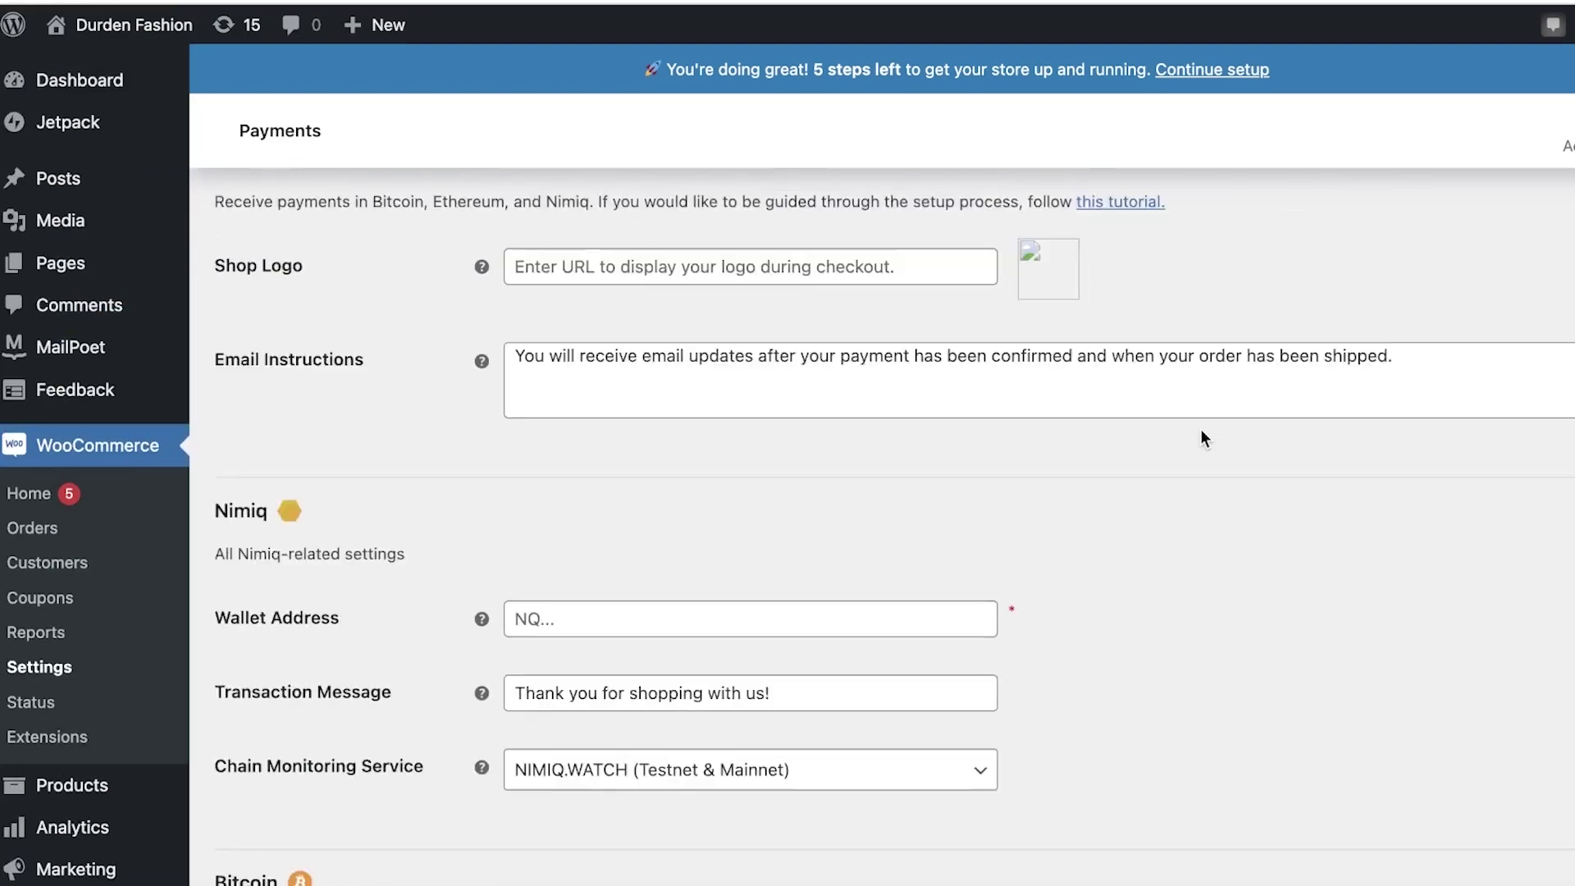
scroll(1201, 429, "down", 5)
left_click(696, 255)
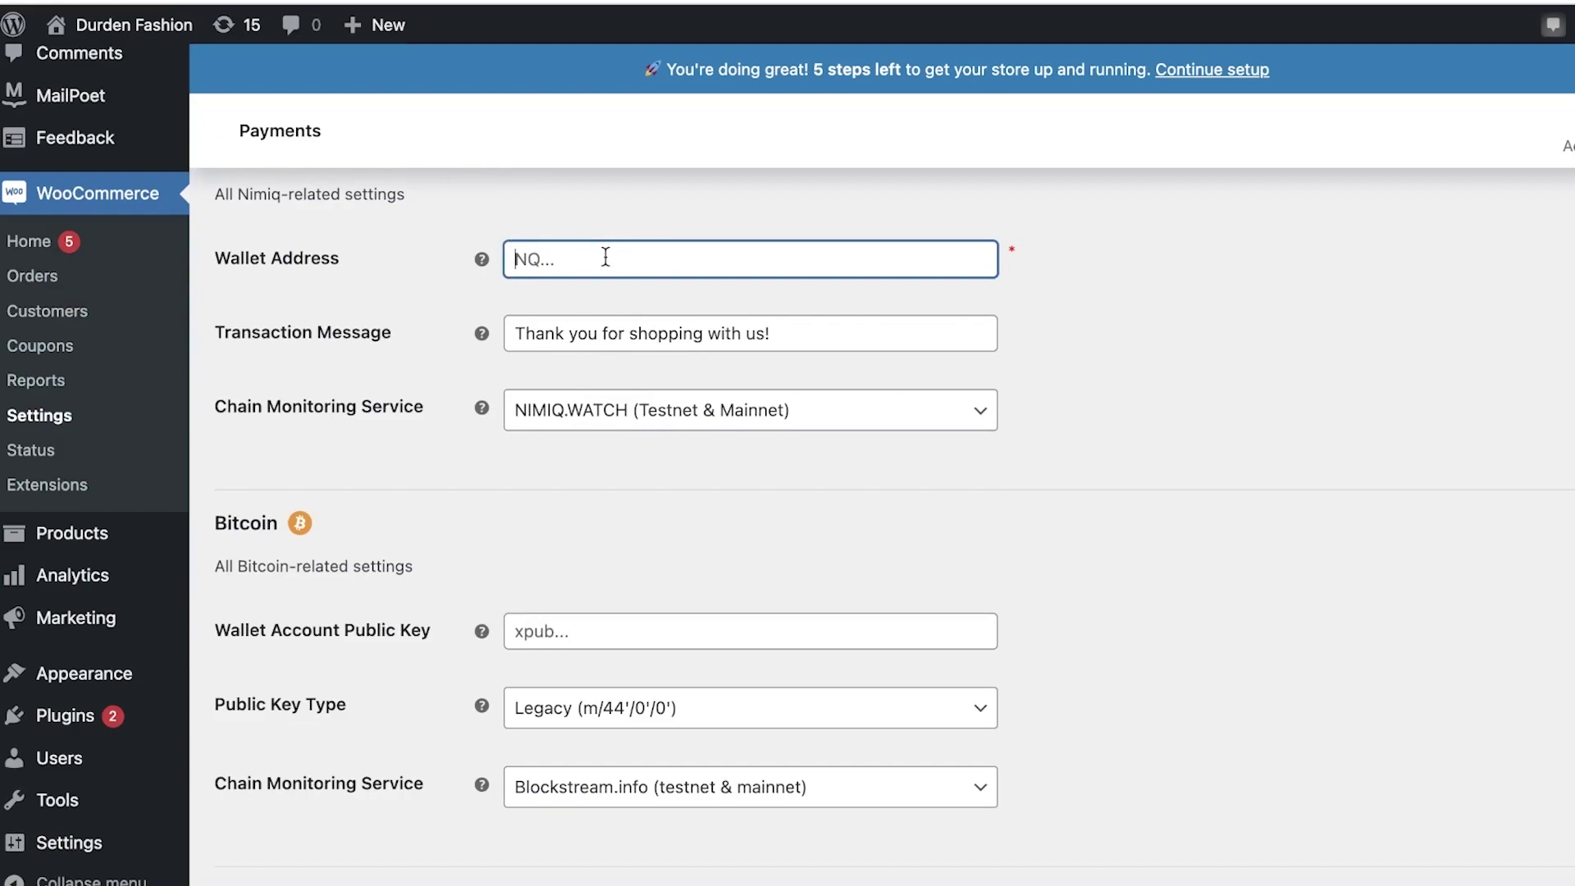
left_click(452, 590)
scroll(449, 558, "down", 2)
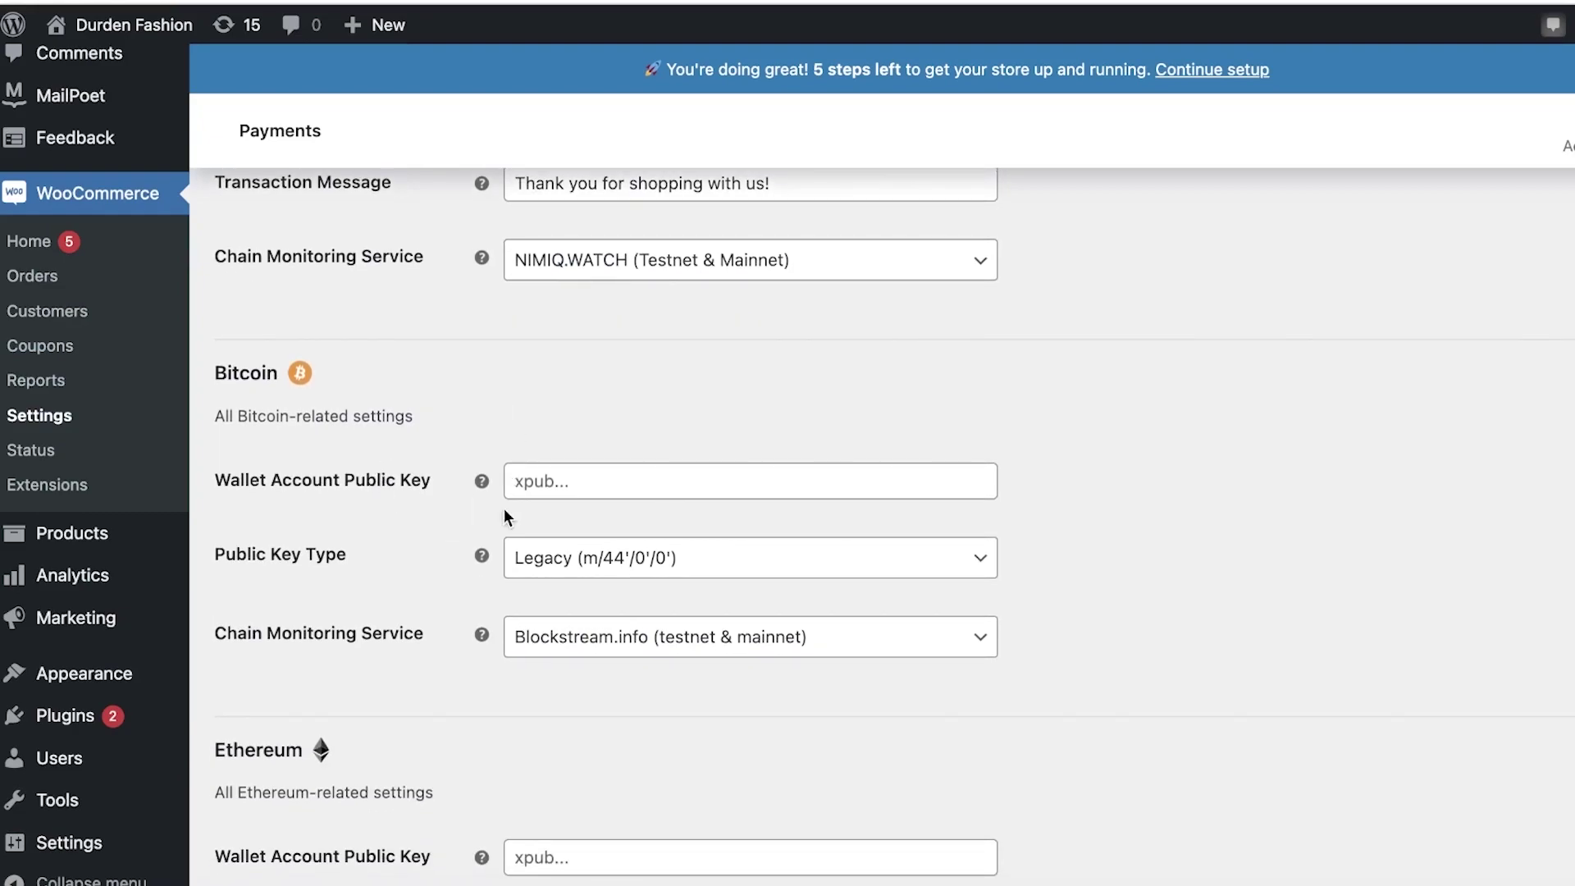
left_click(552, 488)
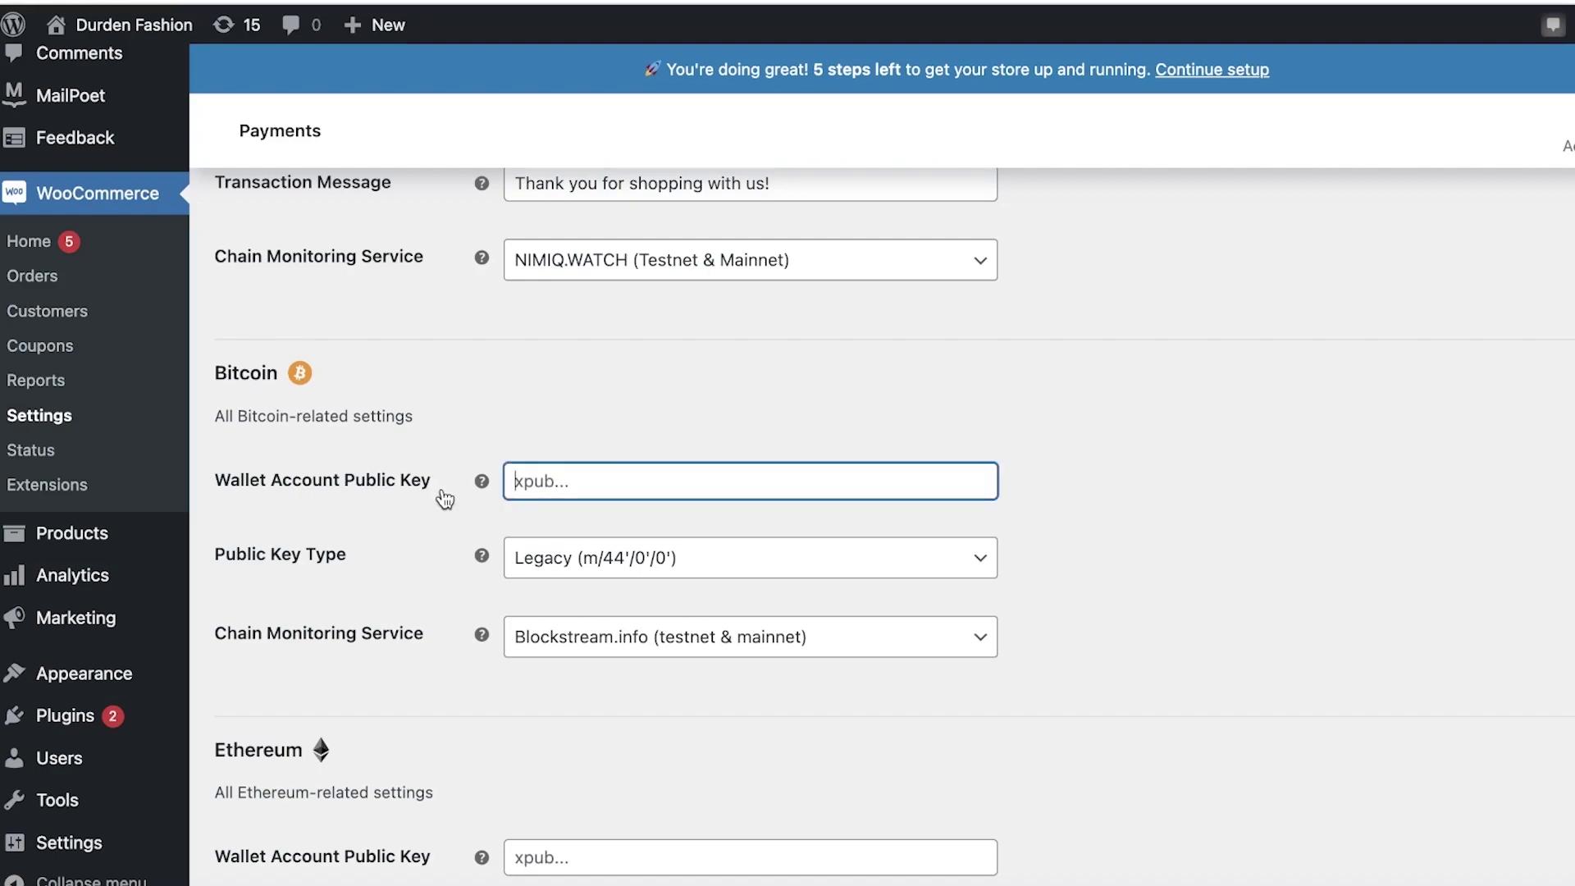
scroll(847, 461, "down", 8)
scroll(704, 482, "up", 3)
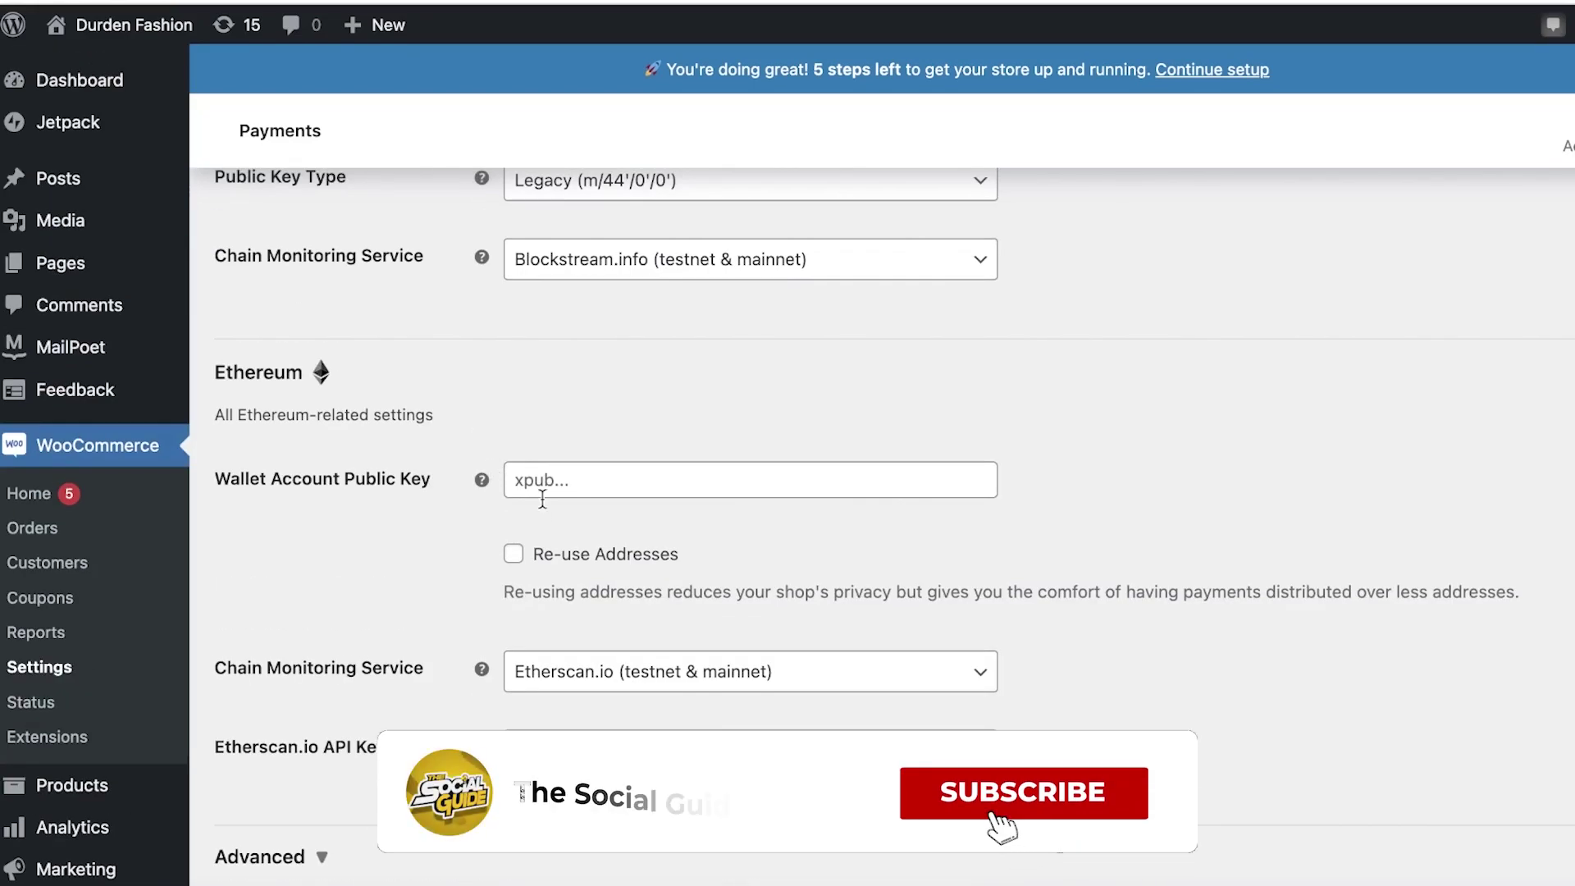
left_click(980, 480)
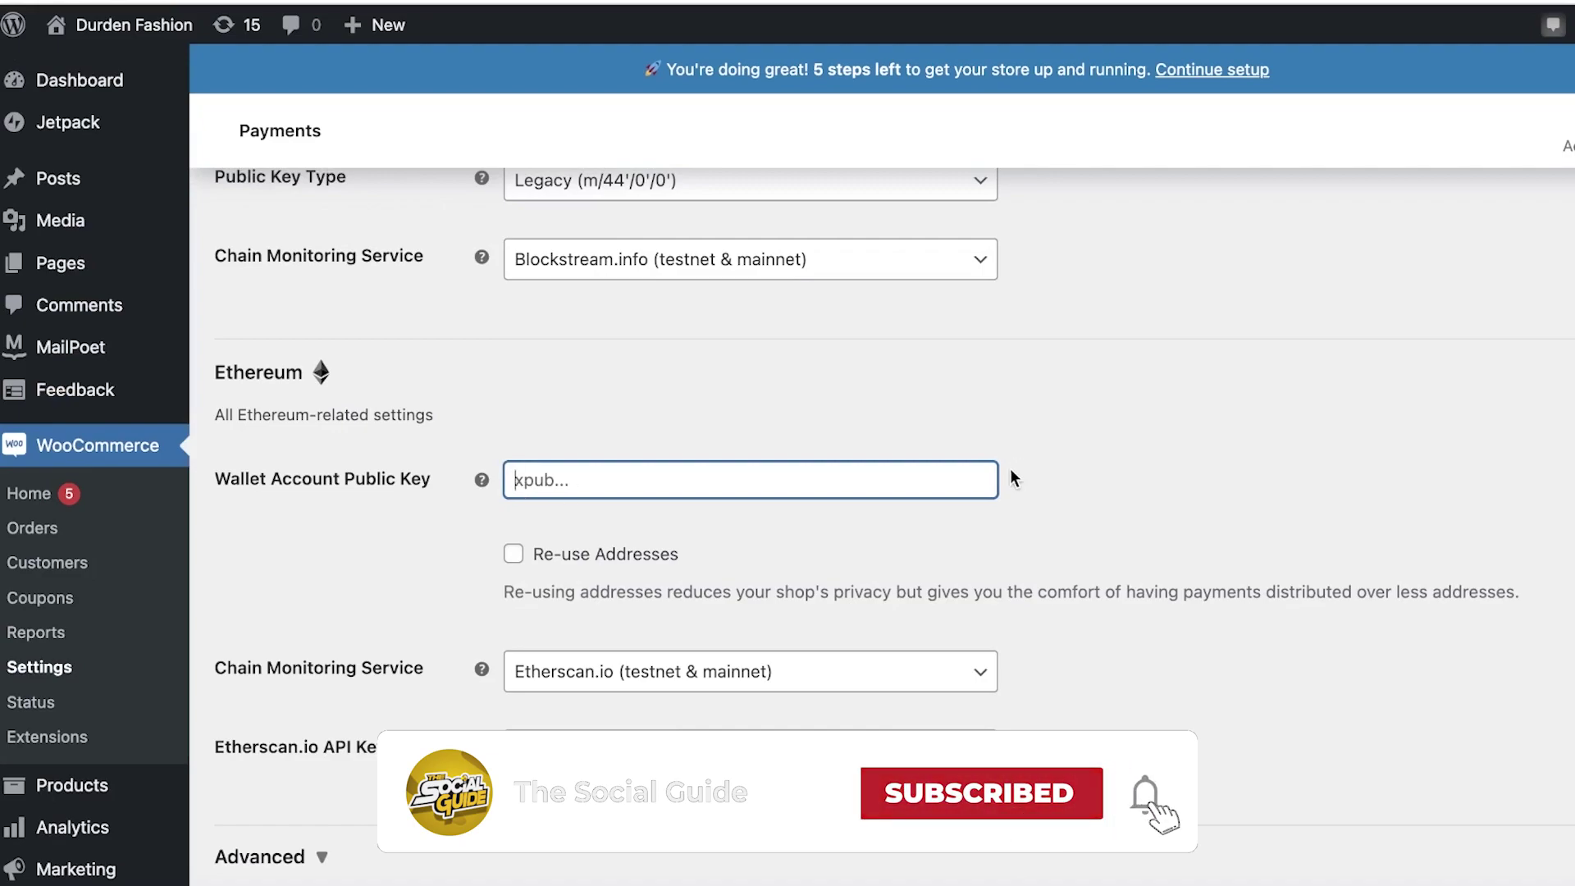
scroll(1116, 431, "down", 3)
scroll(1076, 429, "down", 4)
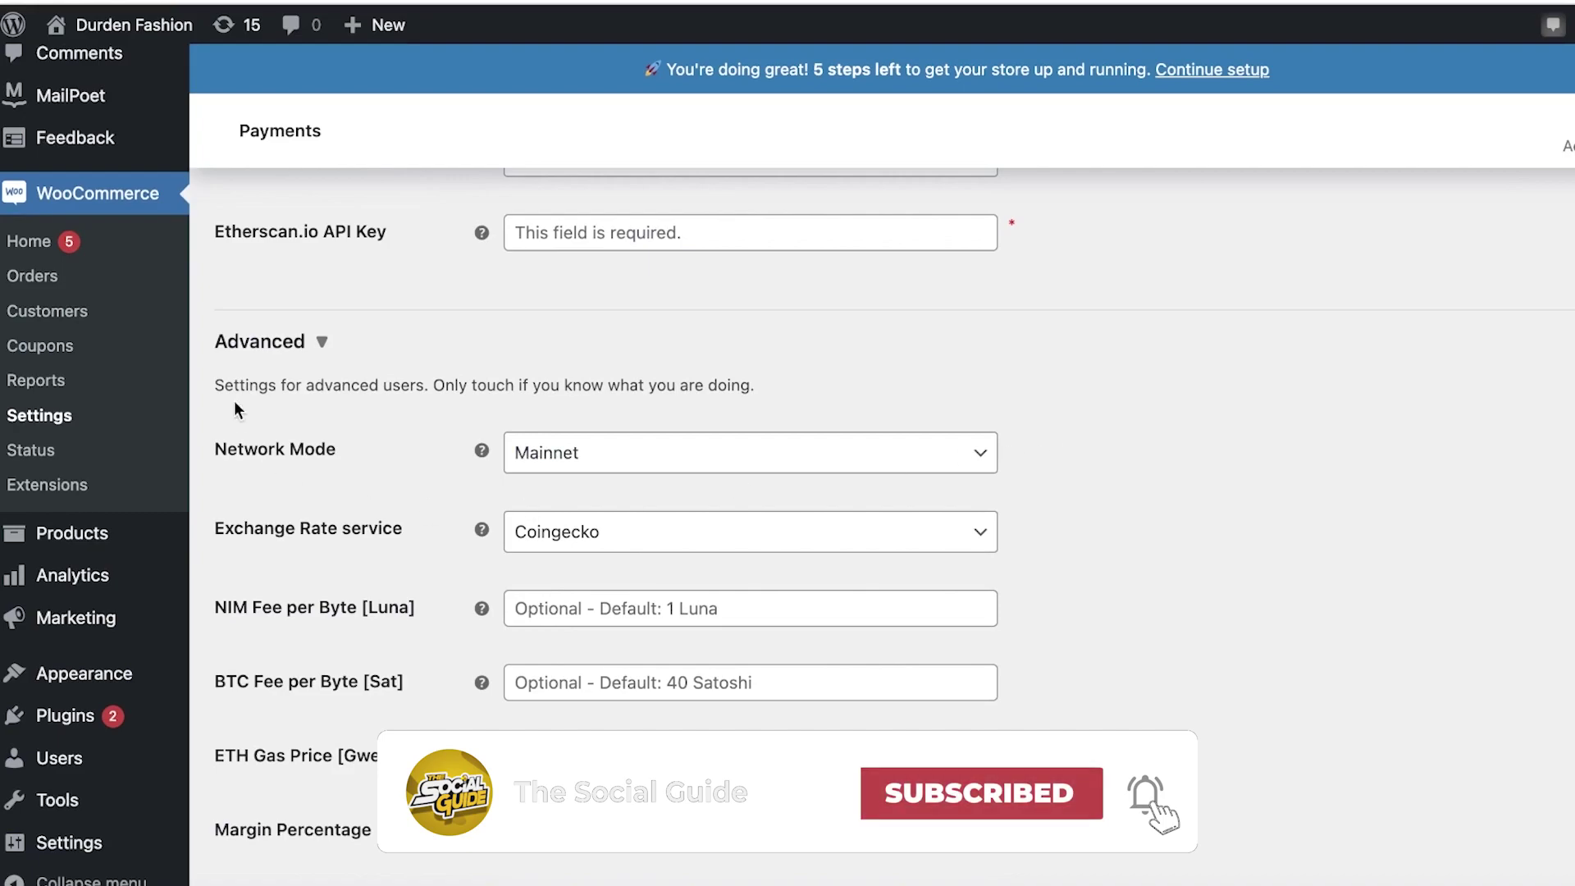
scroll(446, 461, "down", 3)
scroll(448, 457, "up", 1)
left_click(653, 239)
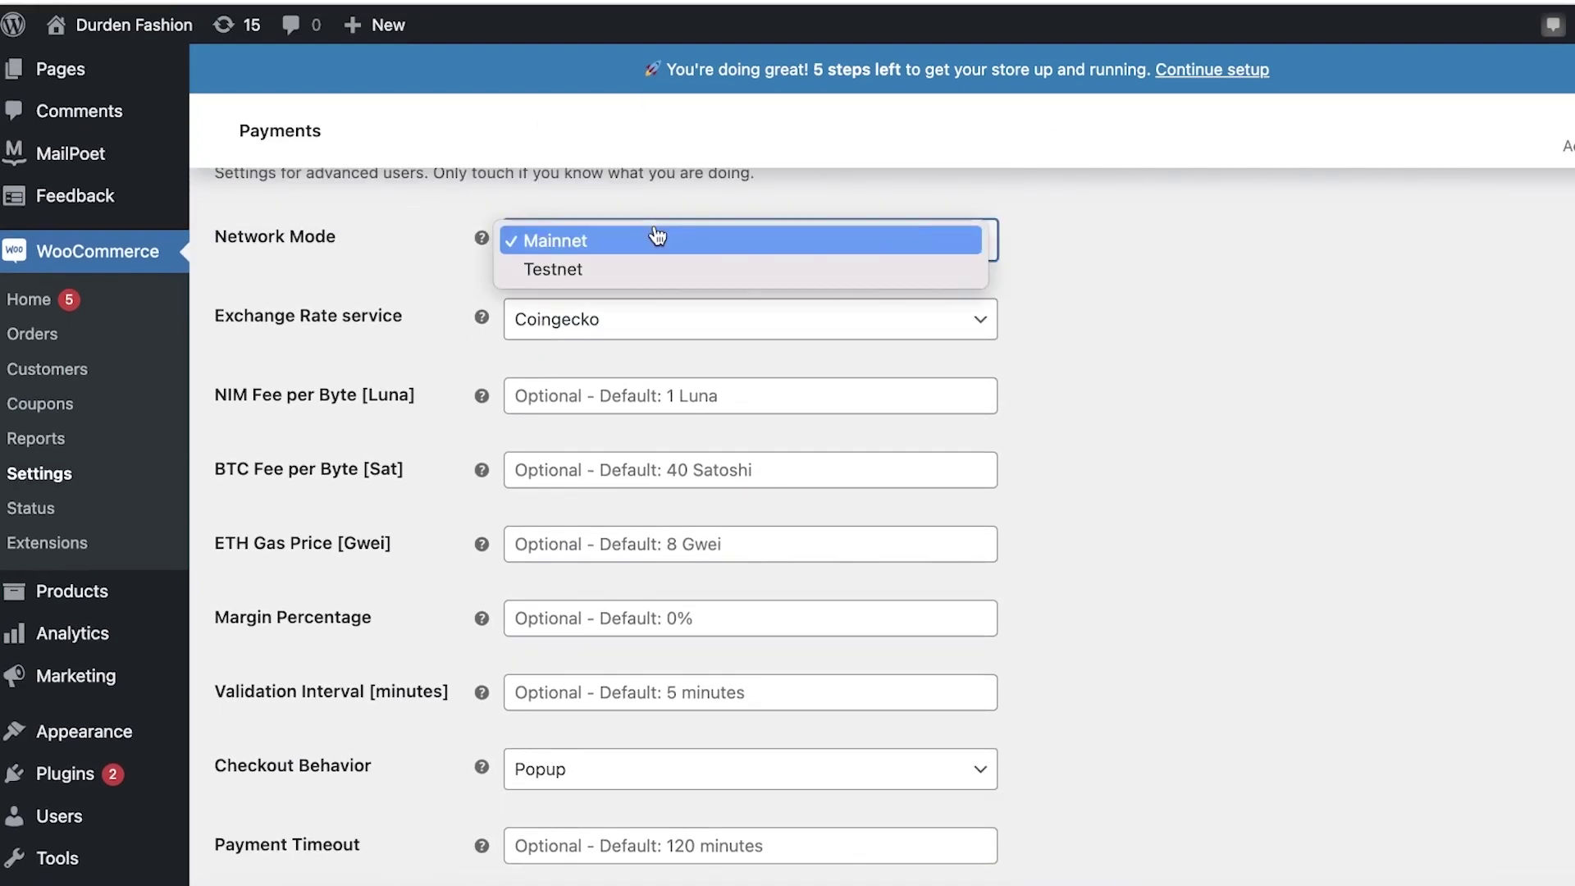
left_click(595, 269)
left_click(597, 238)
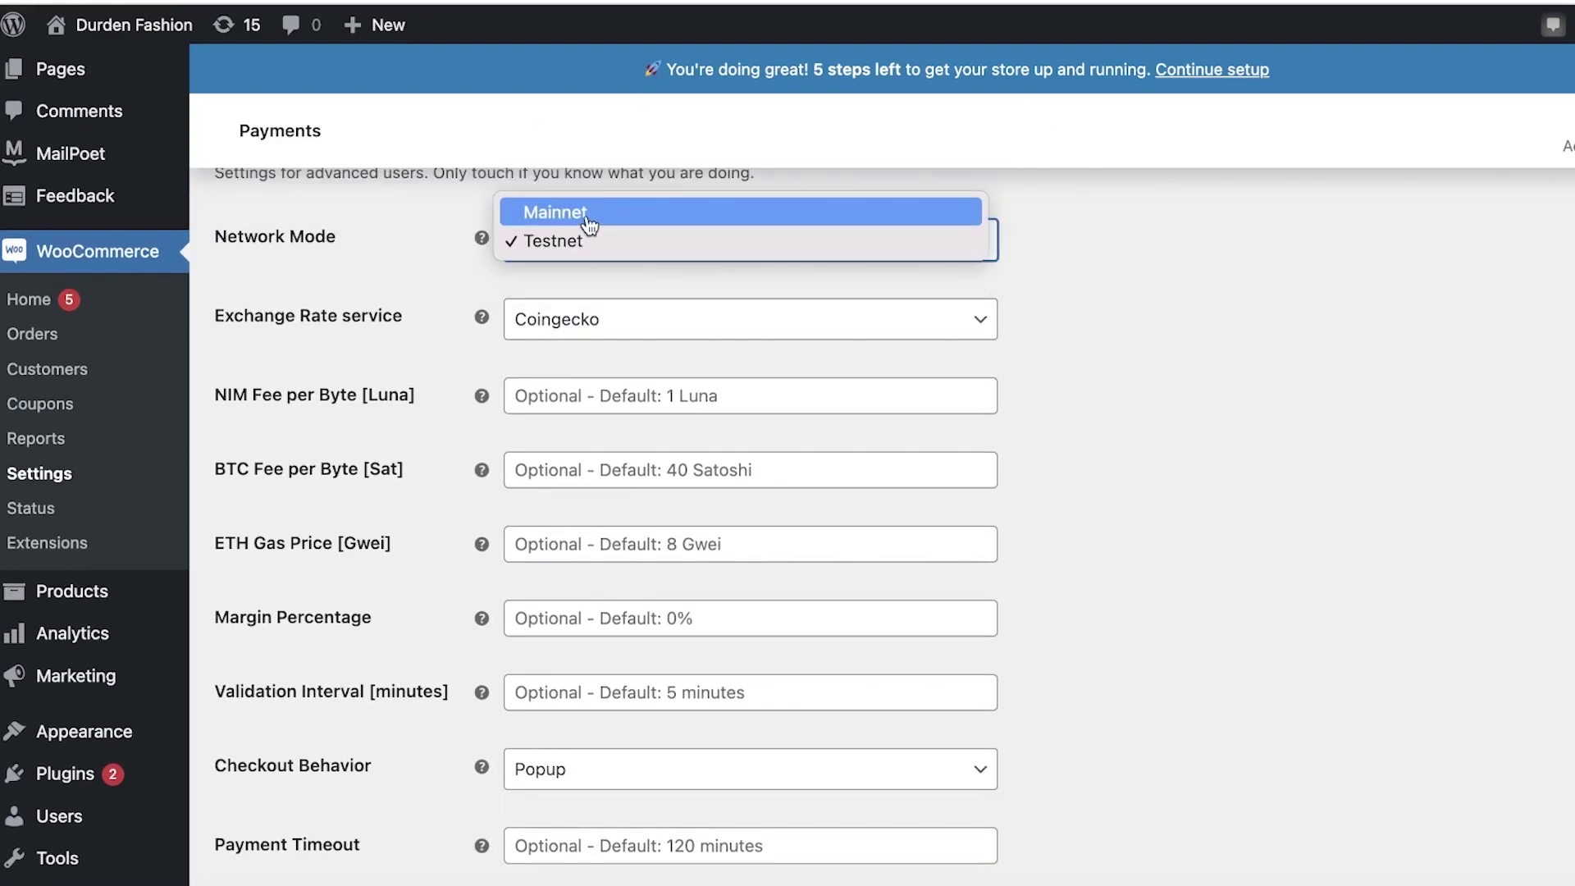
left_click(587, 215)
scroll(787, 309, "up", 4)
scroll(744, 427, "up", 3)
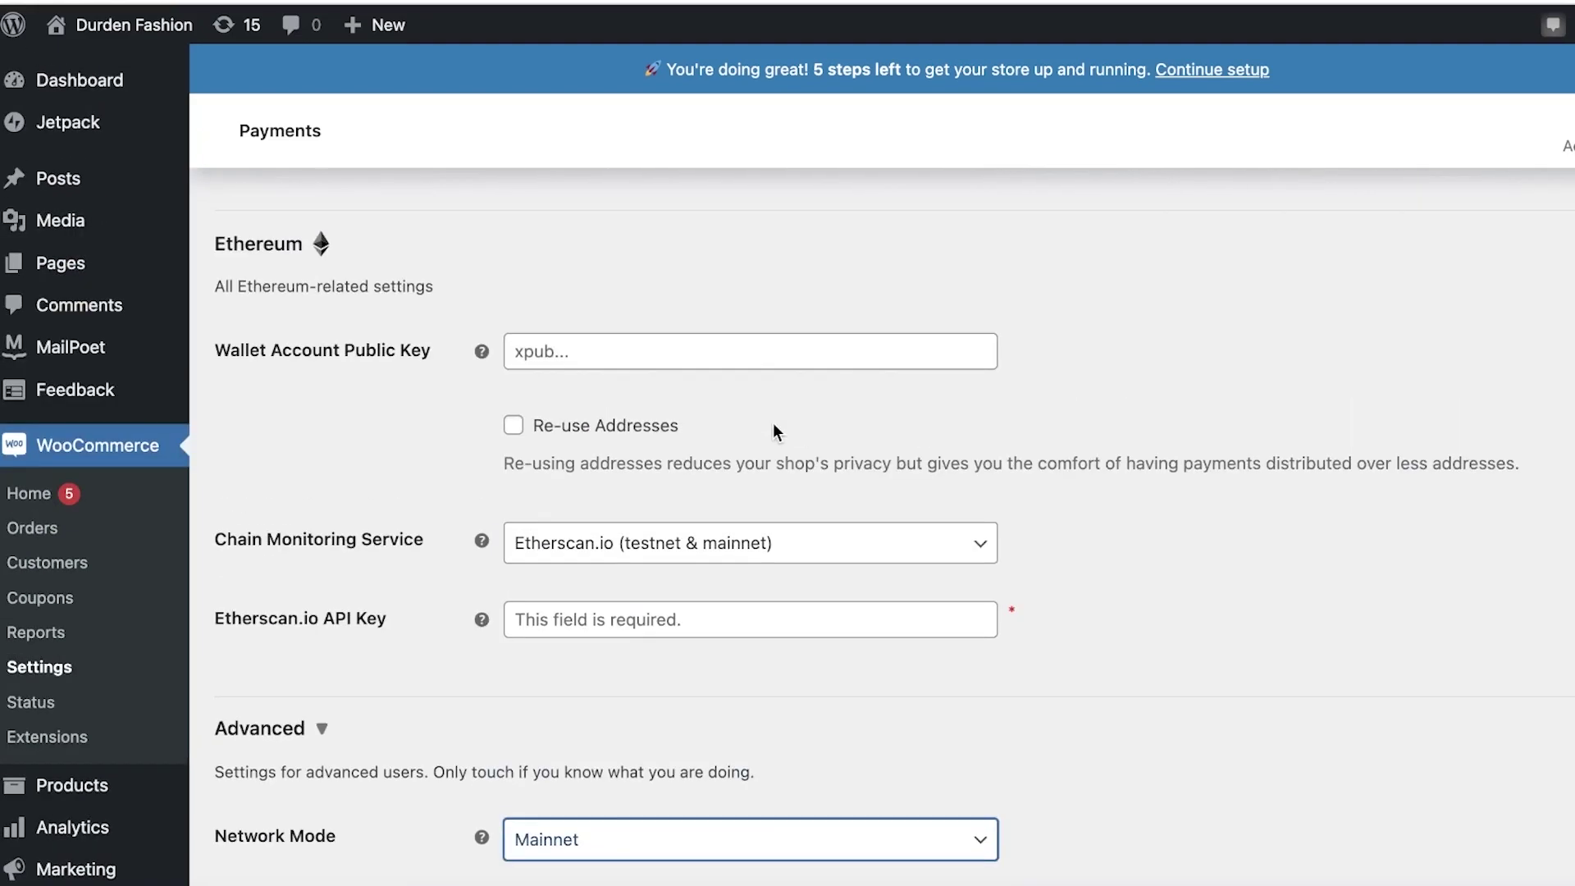
- Pin MetaMask to the browser toolbar, unlock it and dismiss its announcements
left_click(1485, 16)
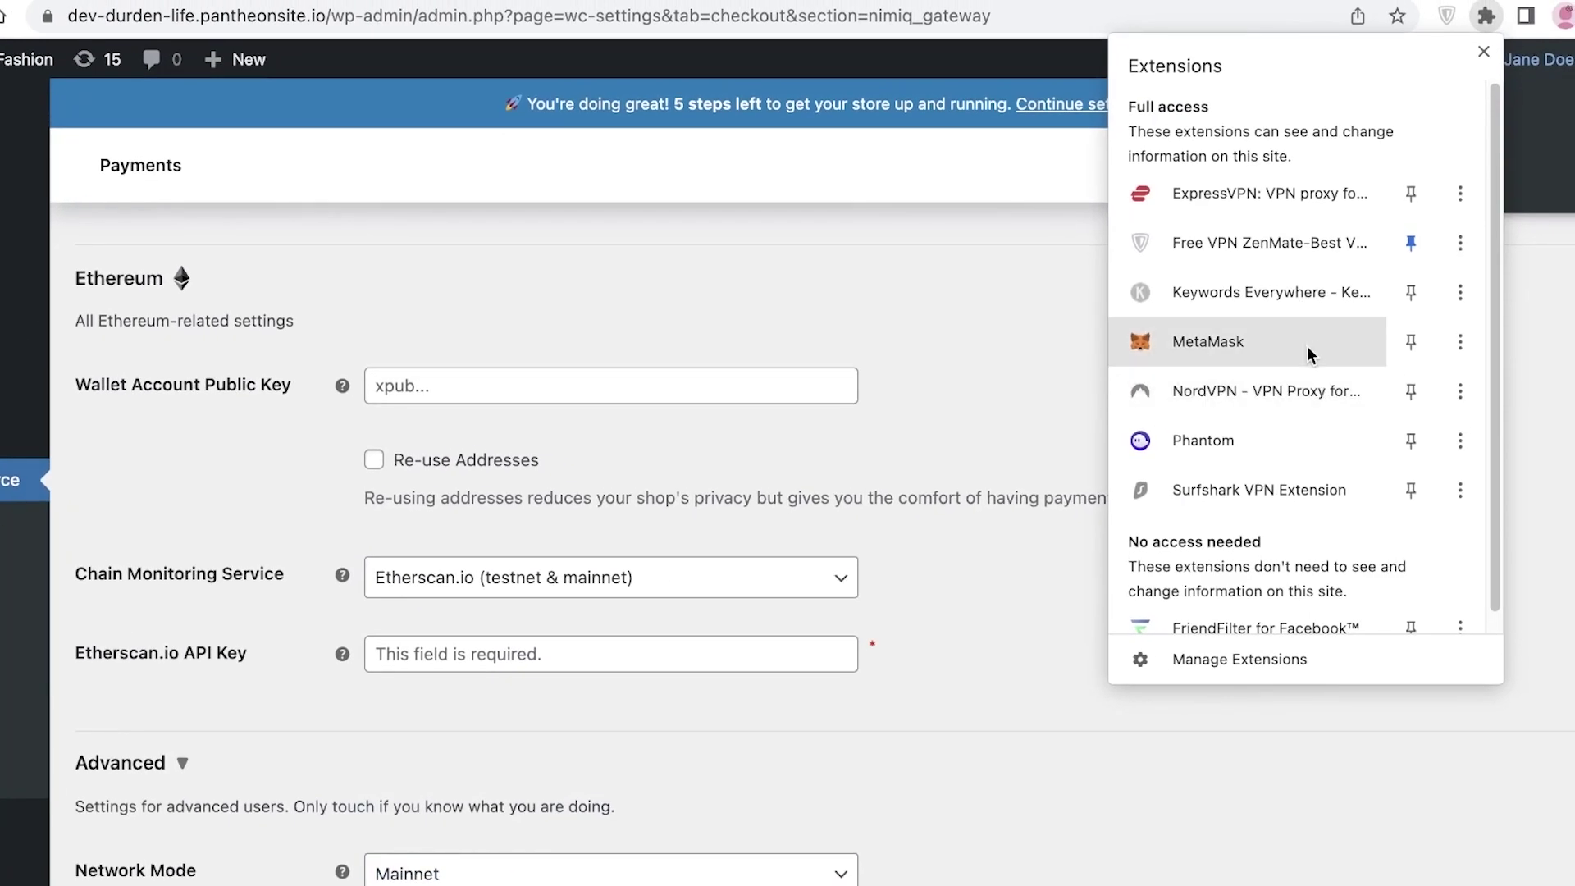
left_click(1410, 342)
left_click(1483, 51)
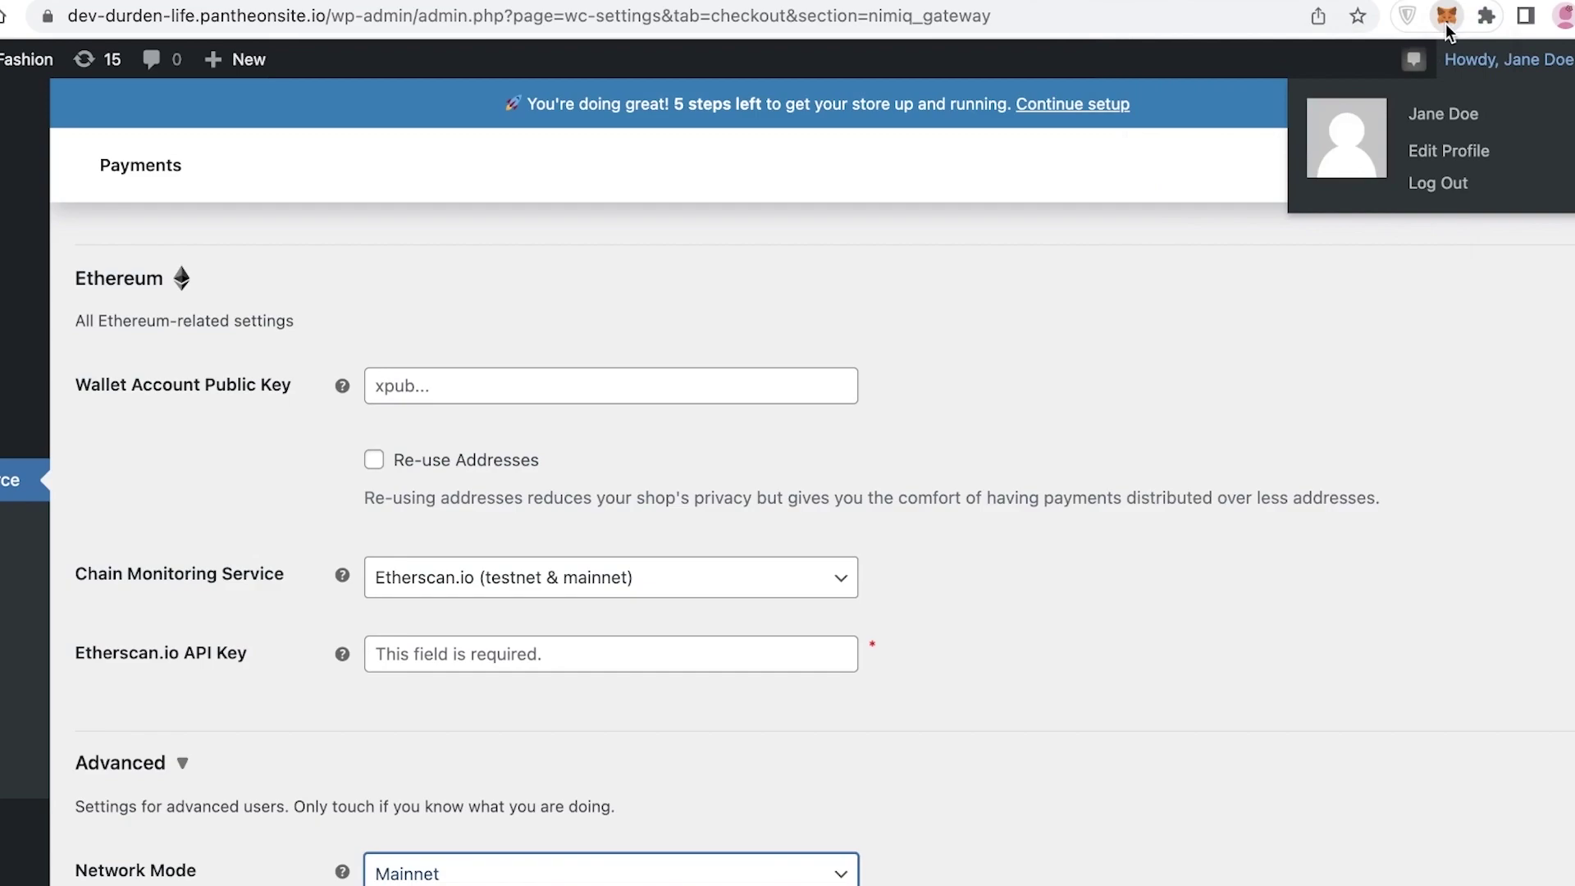
left_click(1446, 15)
left_click(1220, 603)
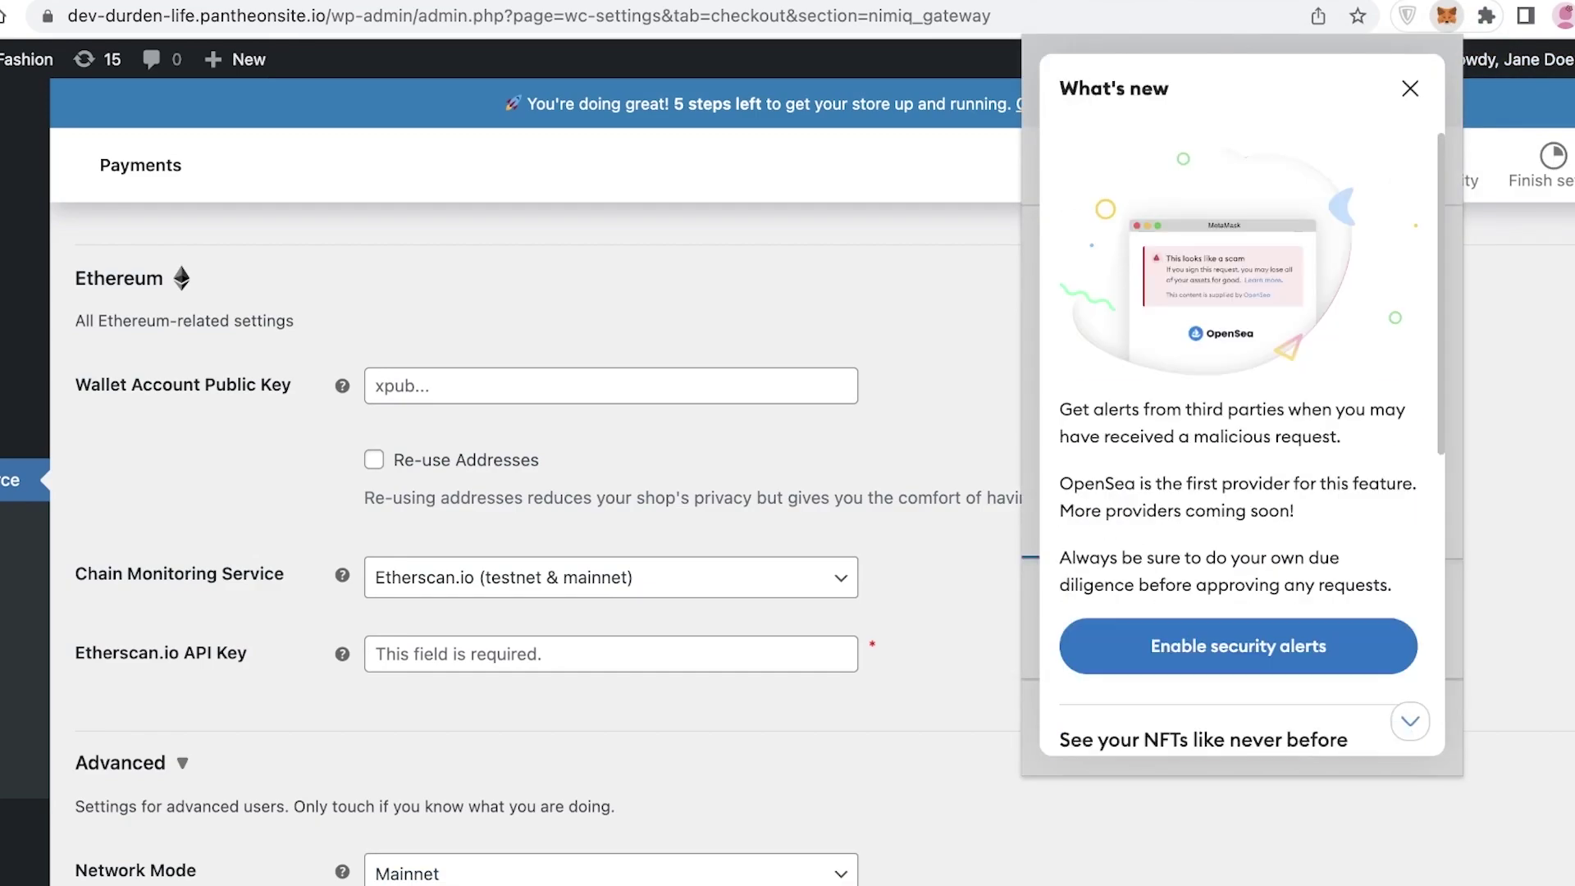
left_click(1410, 89)
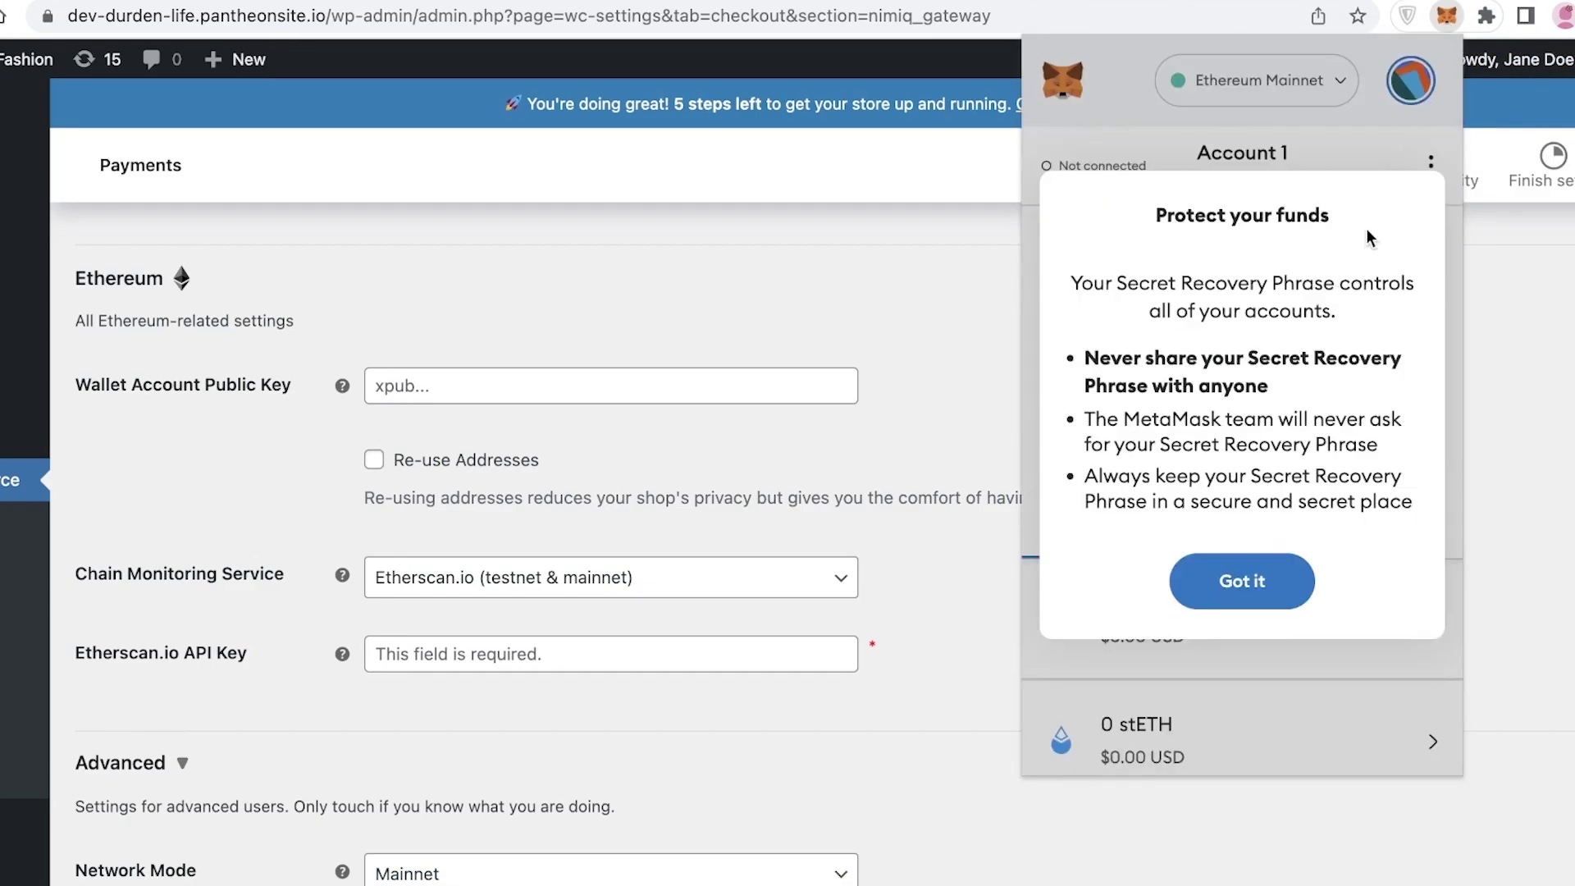
left_click(1244, 581)
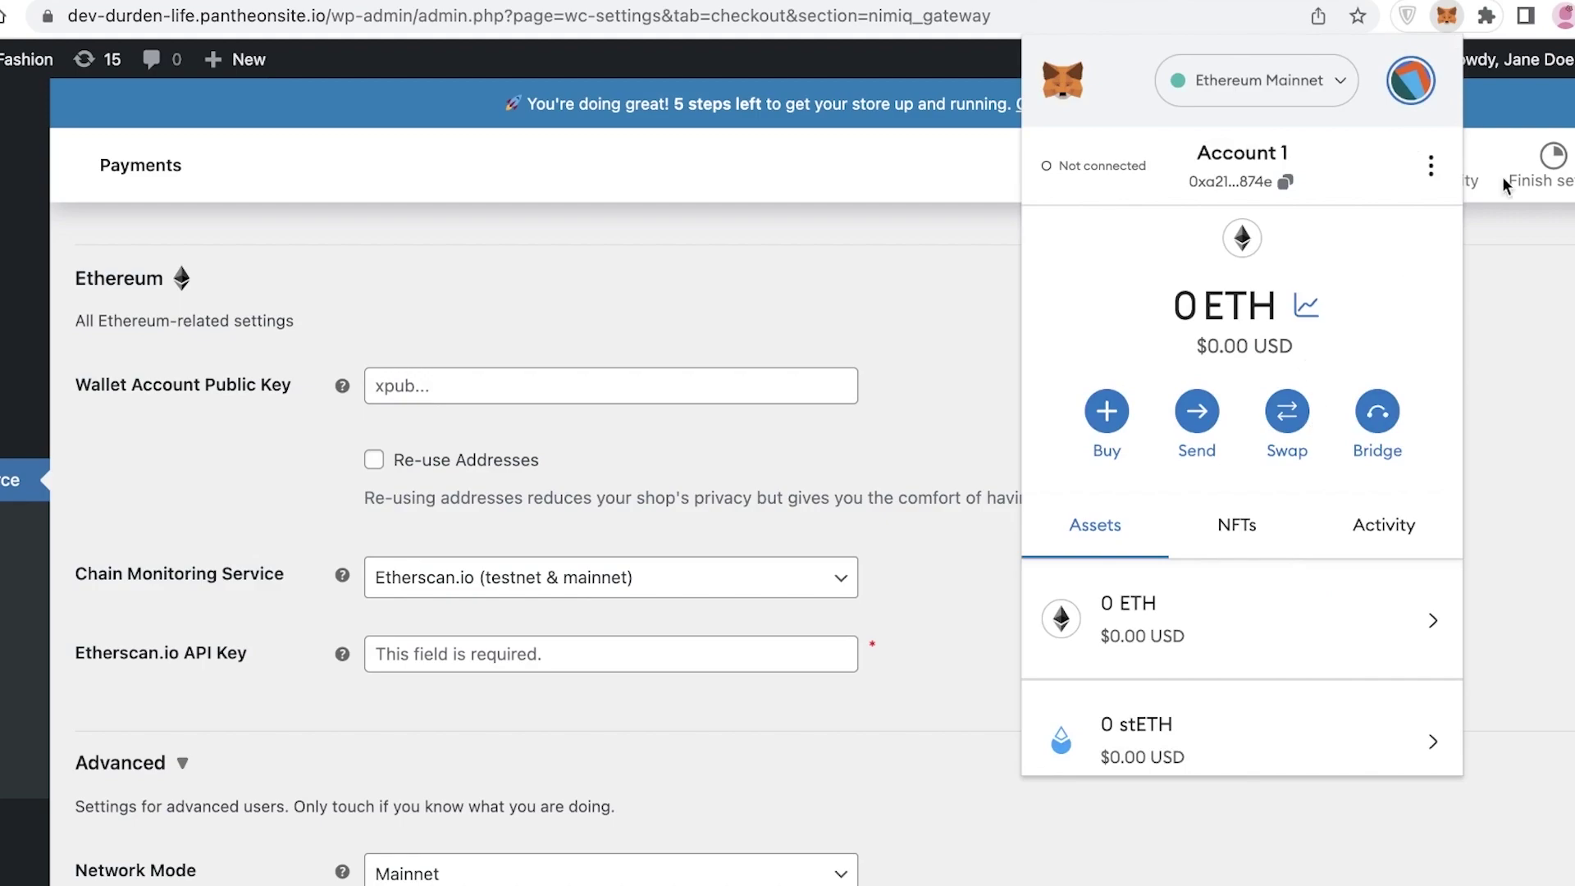
- Copy the MetaMask account address and paste it into the Ethereum Wallet Account Public Key field
left_click(1282, 184)
left_click(514, 393)
right_click(504, 393)
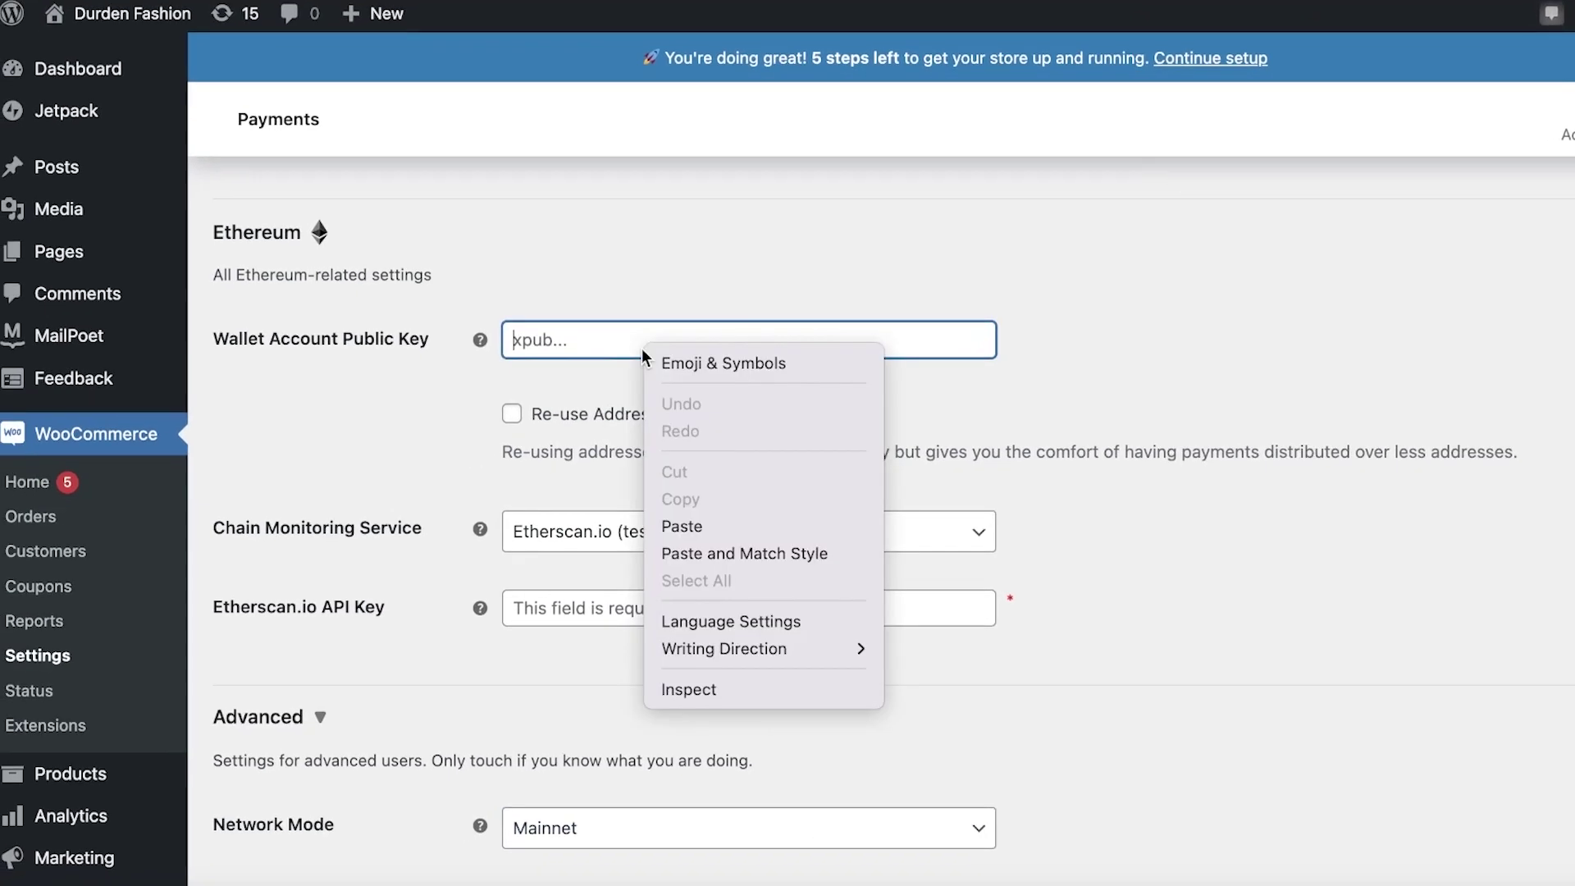
left_click(679, 522)
scroll(1000, 366, "down", 10)
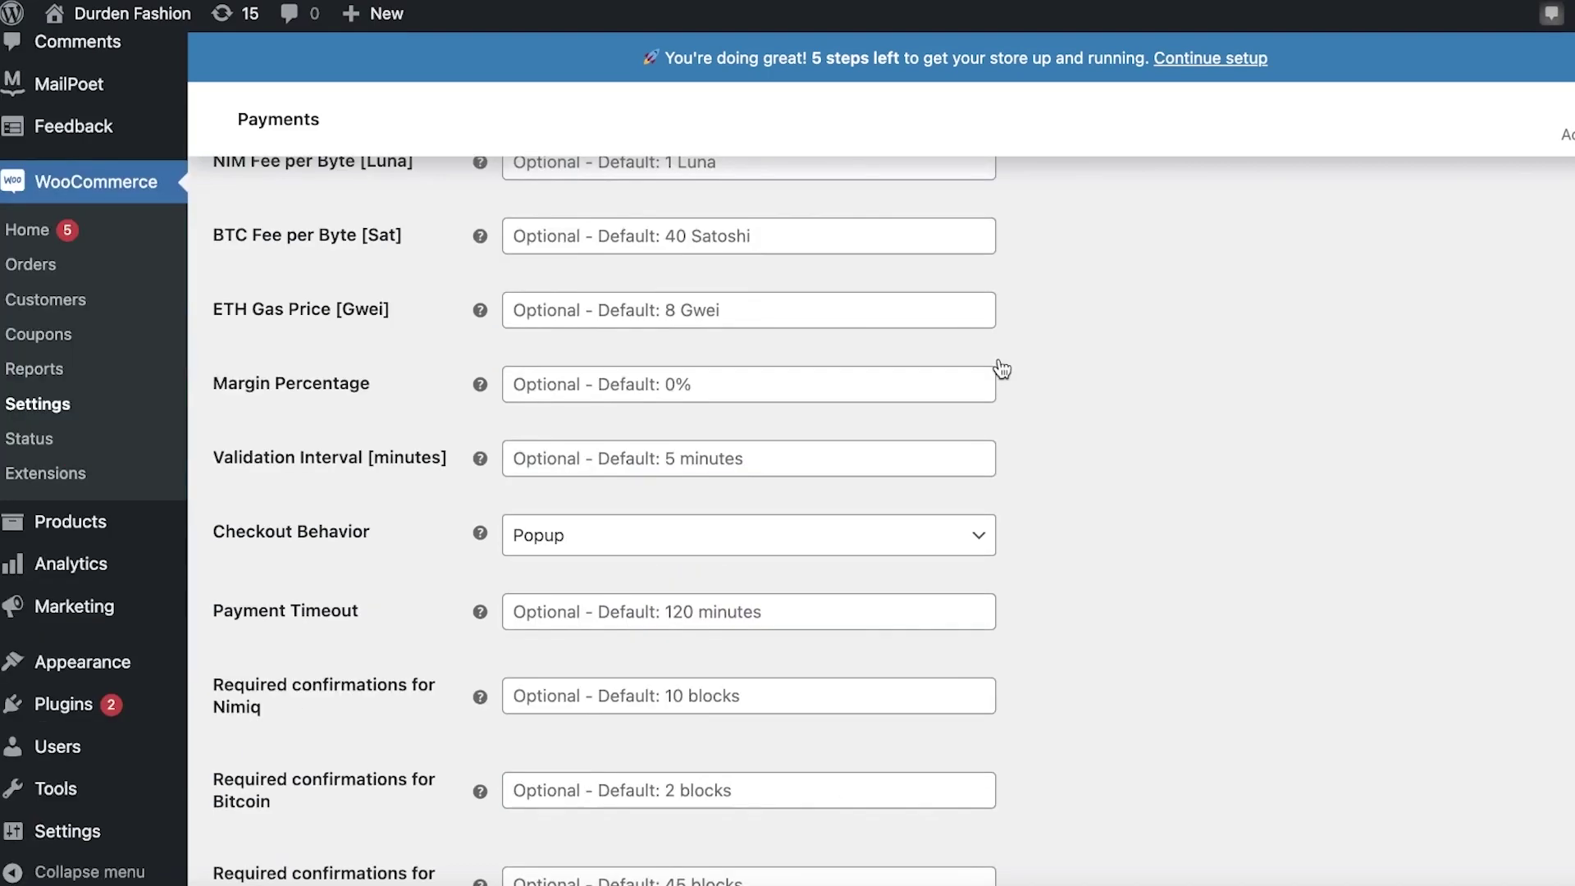
- Save the payment settings, then copy the wallet address from its Etherscan page
left_click(246, 784)
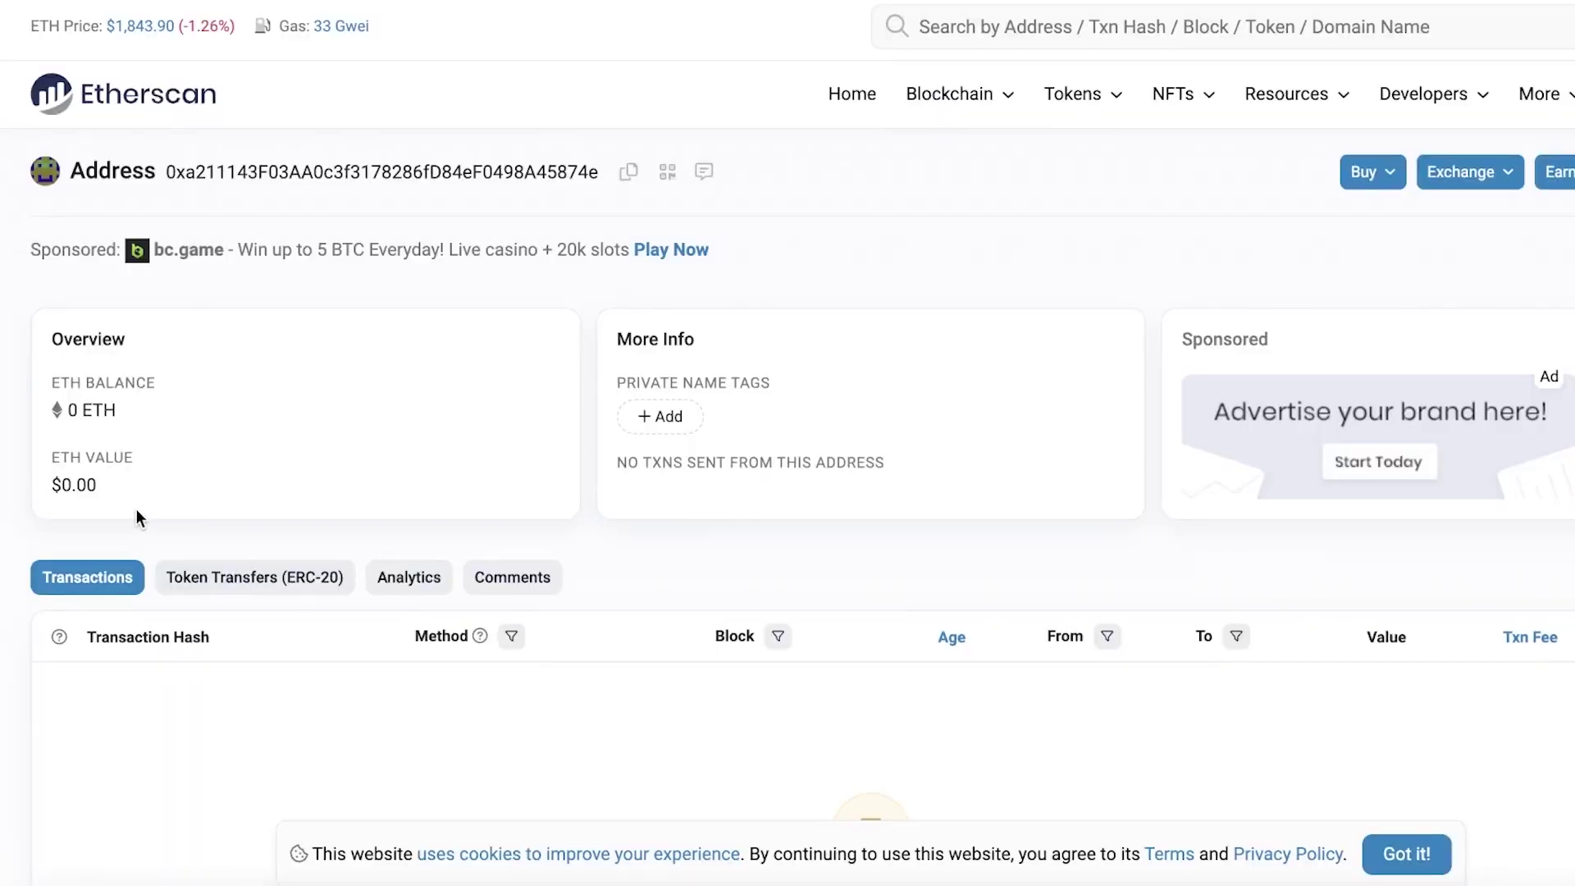
scroll(389, 369, "down", 5)
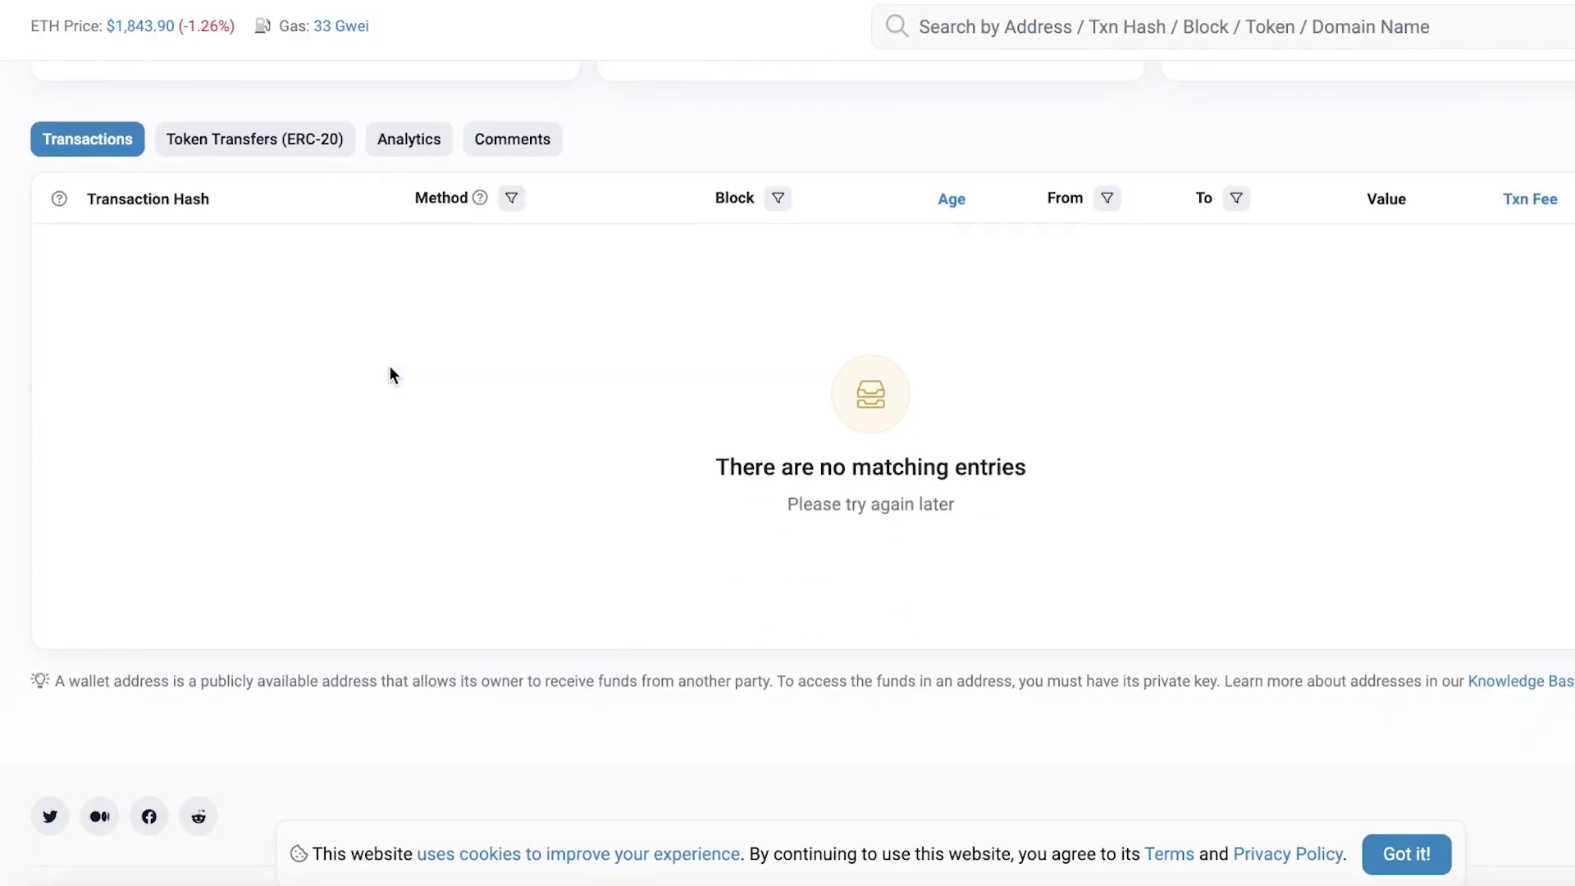
scroll(389, 369, "up", 5)
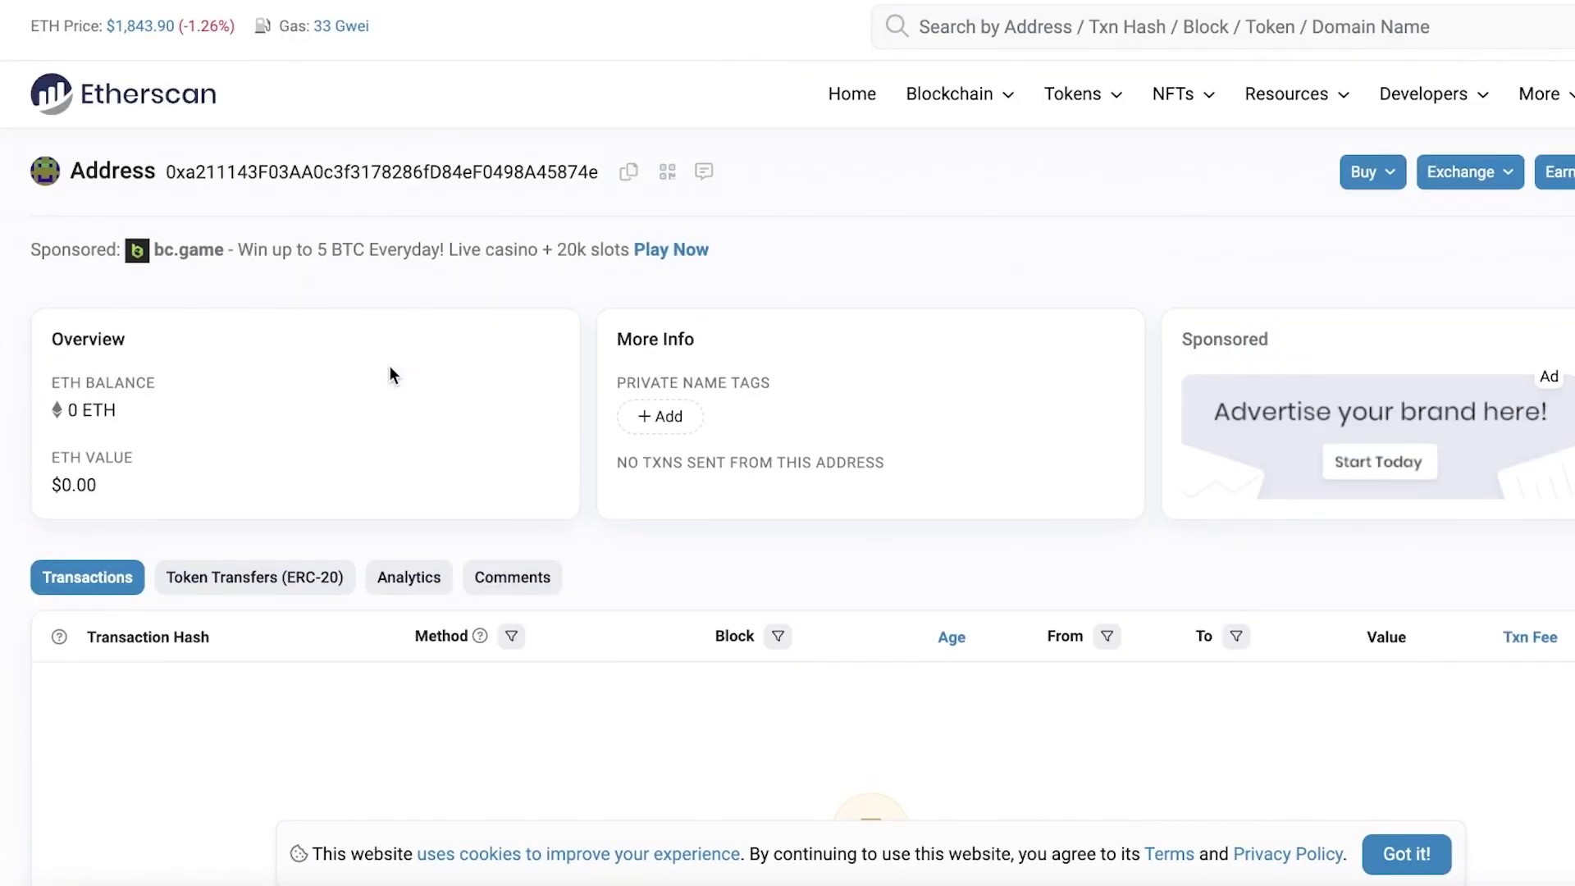
left_click(626, 176)
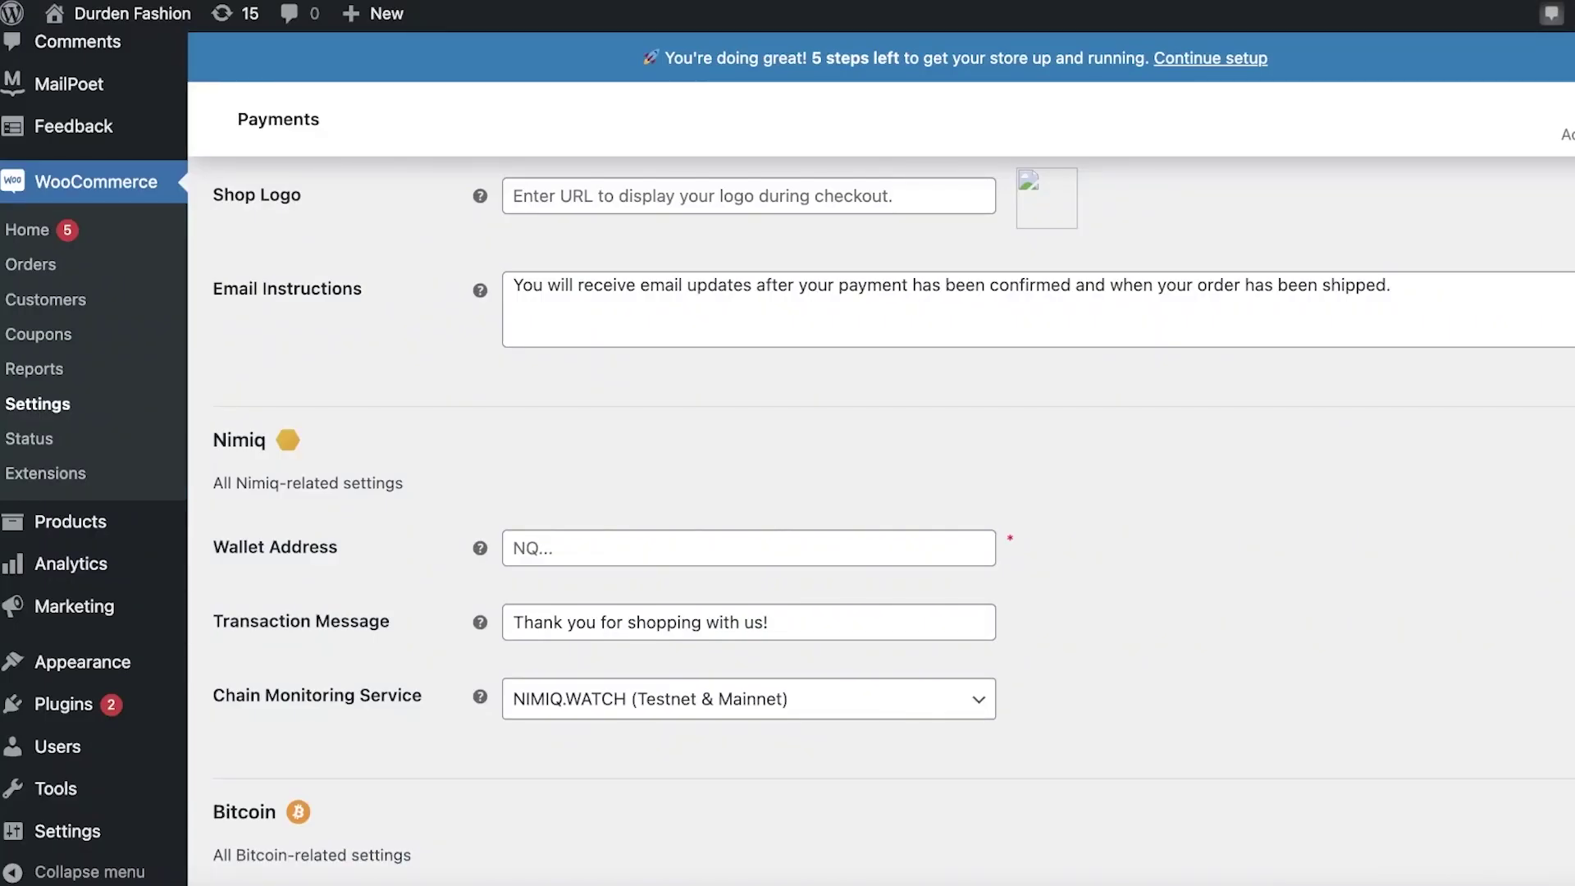
- Copy the Ethereum account address from MetaMask, close the wallet, and go to WooCommerce Home
key("alt+shift+m")
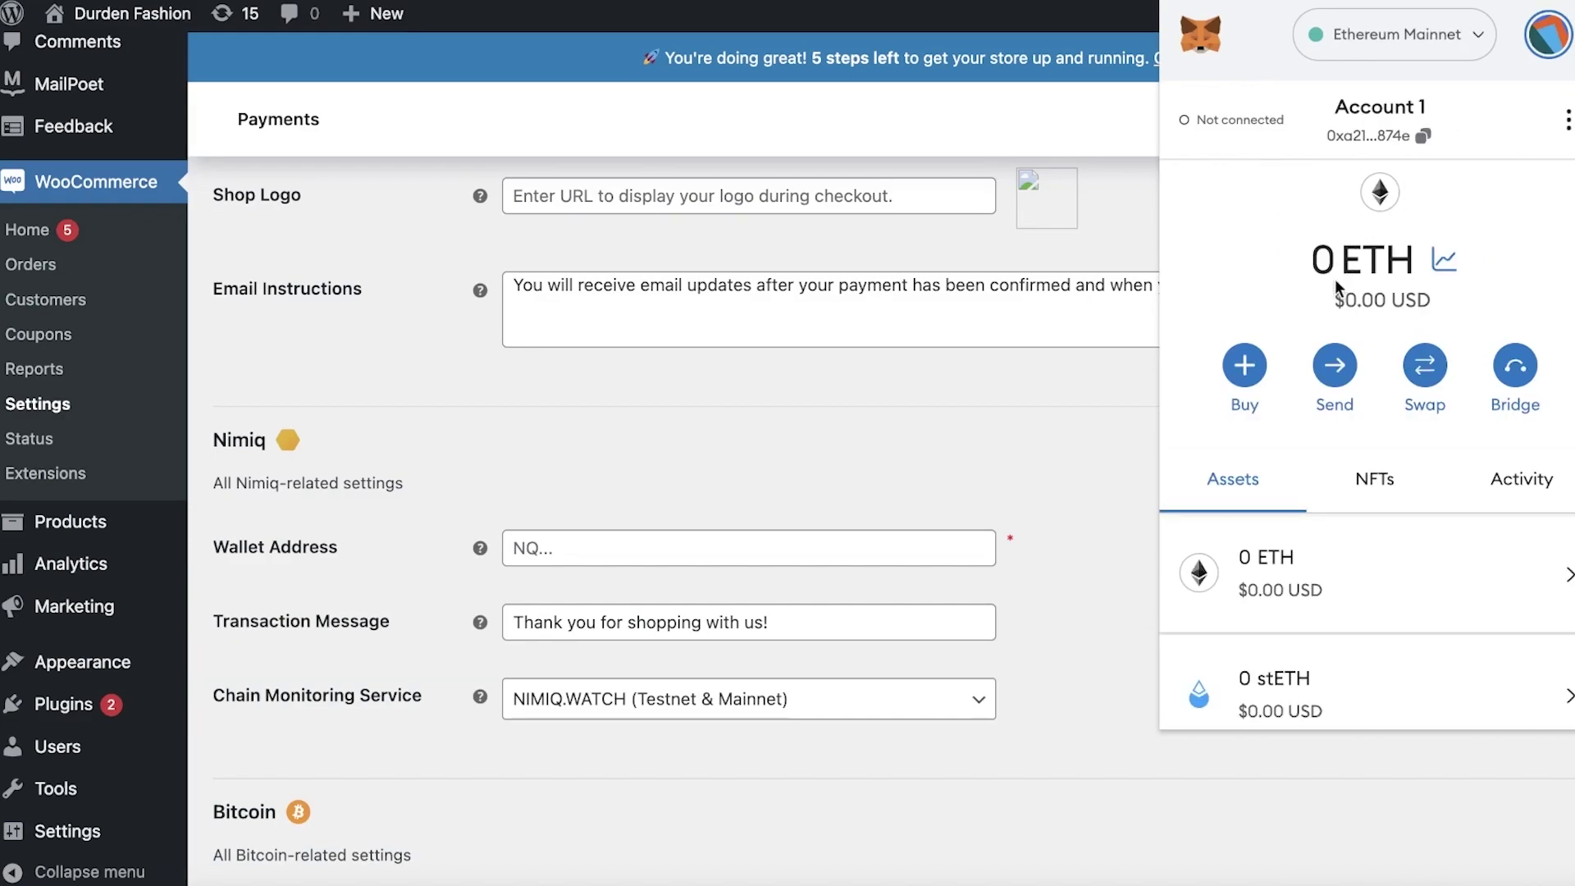
right_click(1340, 137)
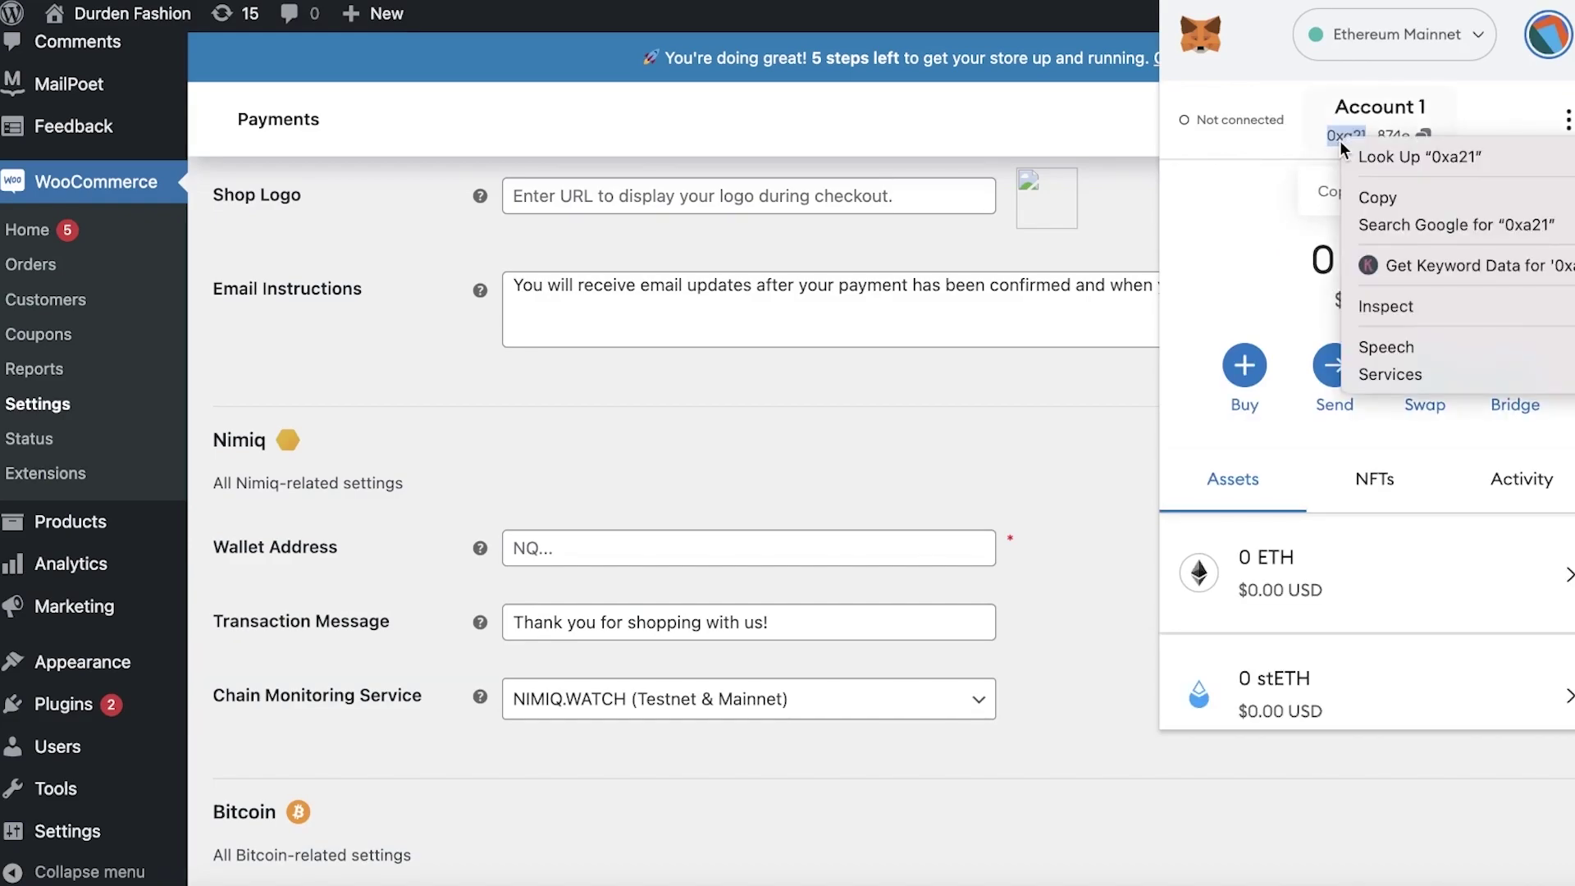
left_click(1384, 197)
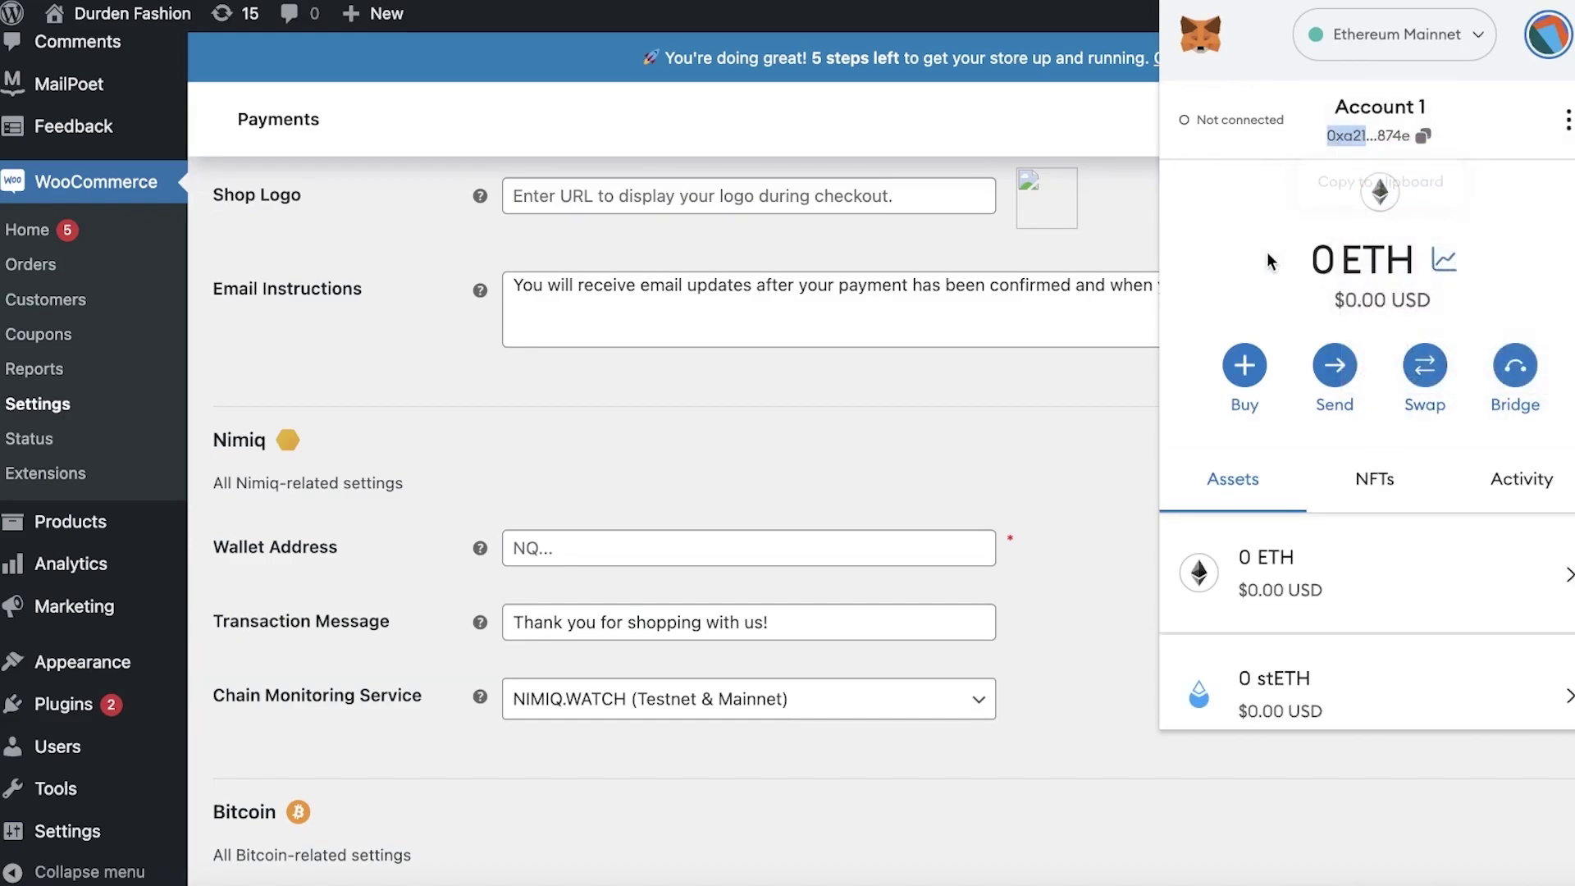
left_click(1364, 144)
left_click(1567, 120)
left_click(899, 382)
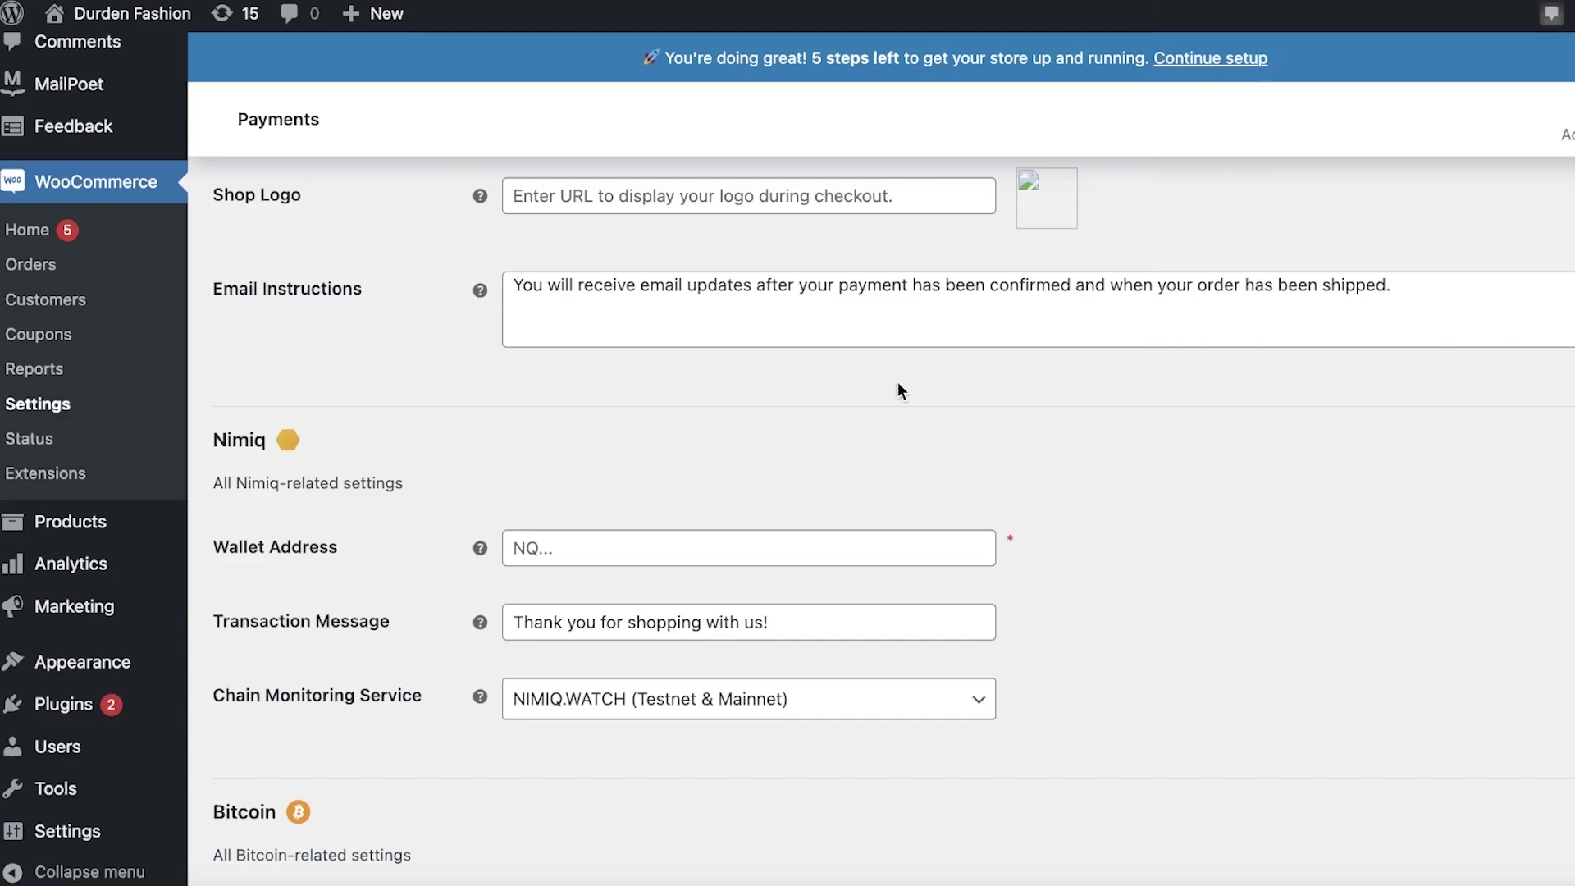
scroll(906, 384, "down", 1)
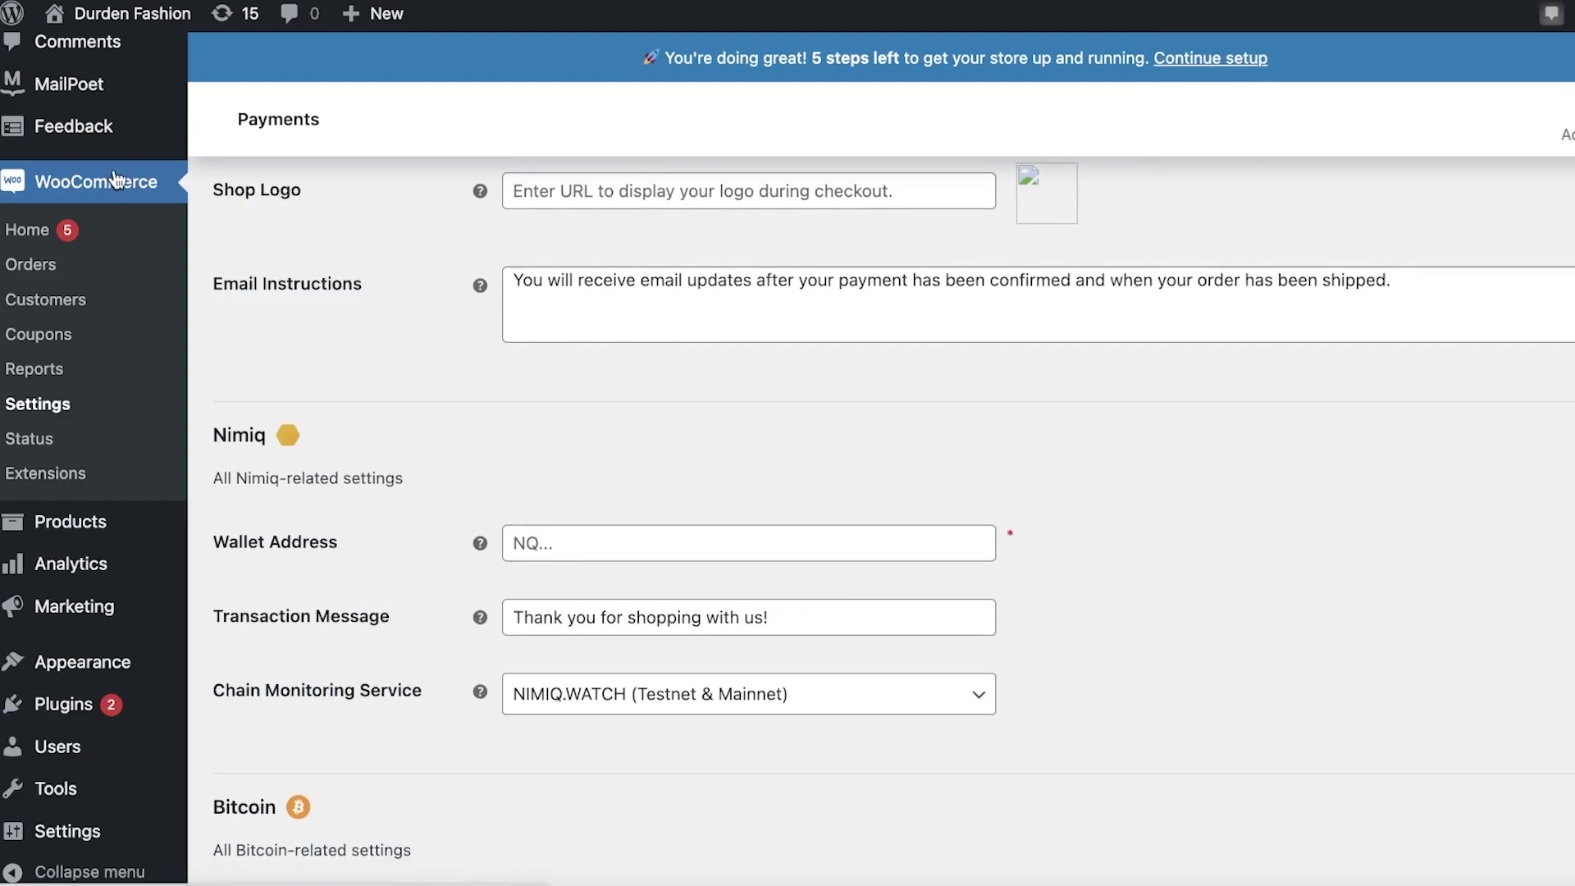
left_click(119, 185)
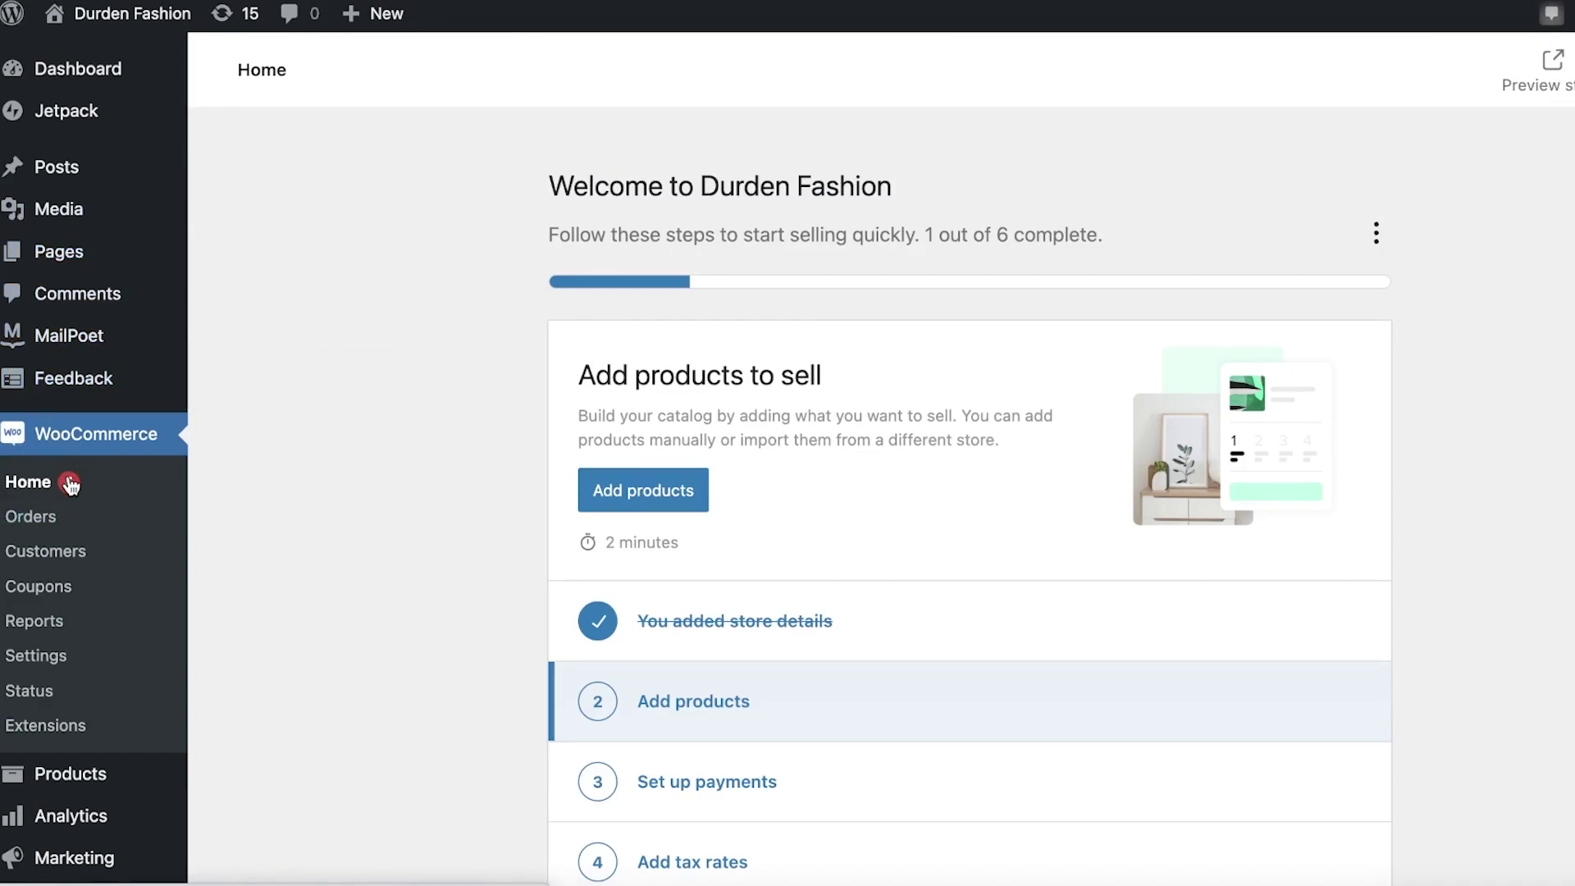
- Go to WooCommerce Settings to view the Payments list of four installed methods
scroll(70, 486, "down", 1)
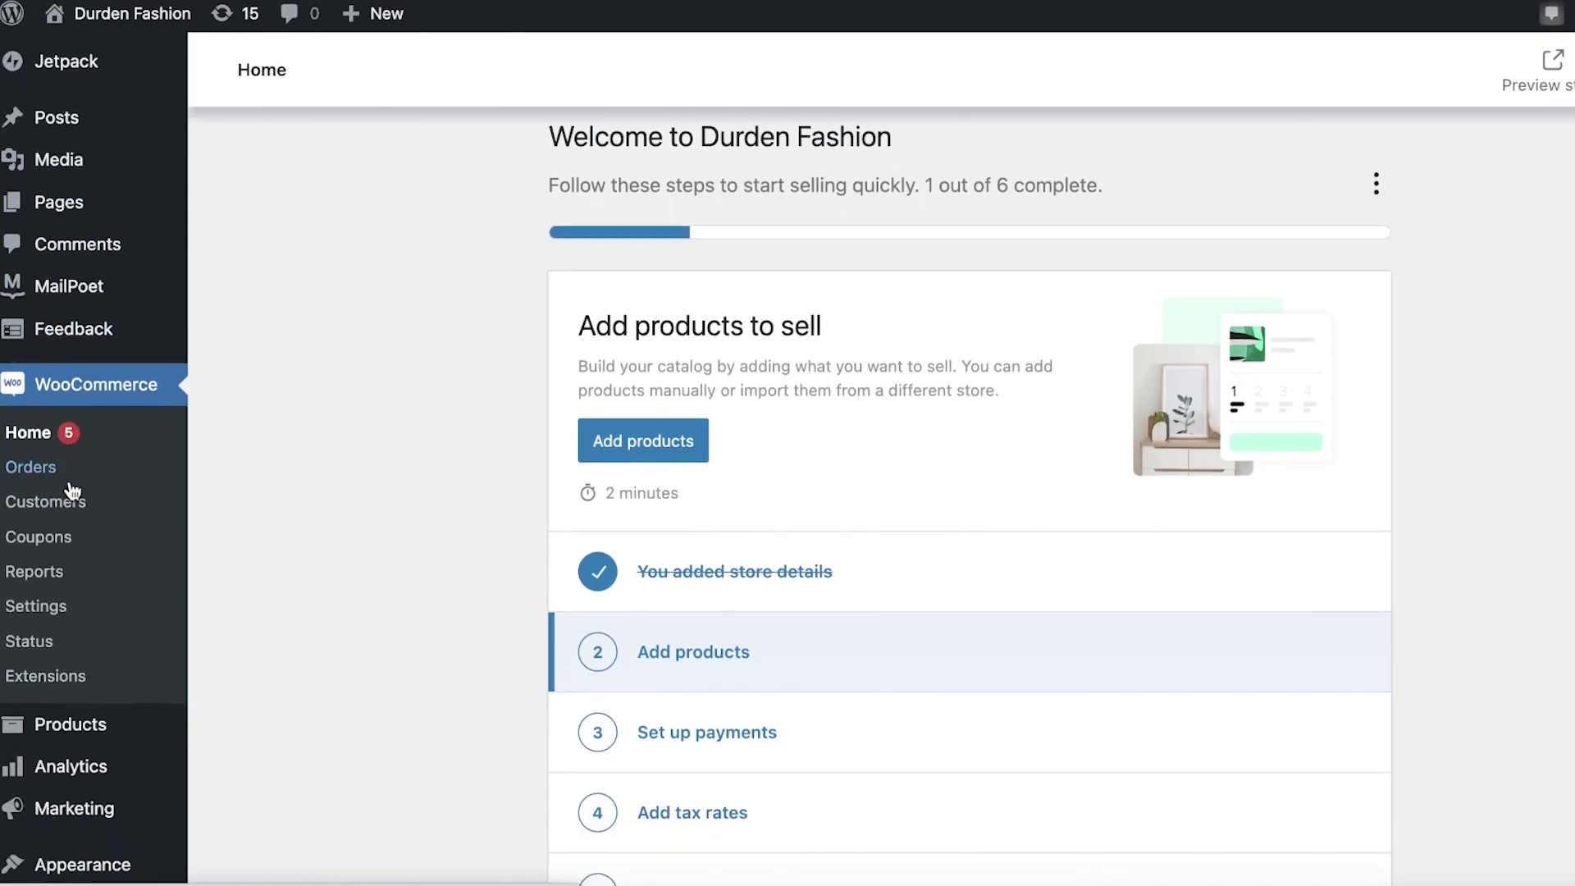
left_click(62, 605)
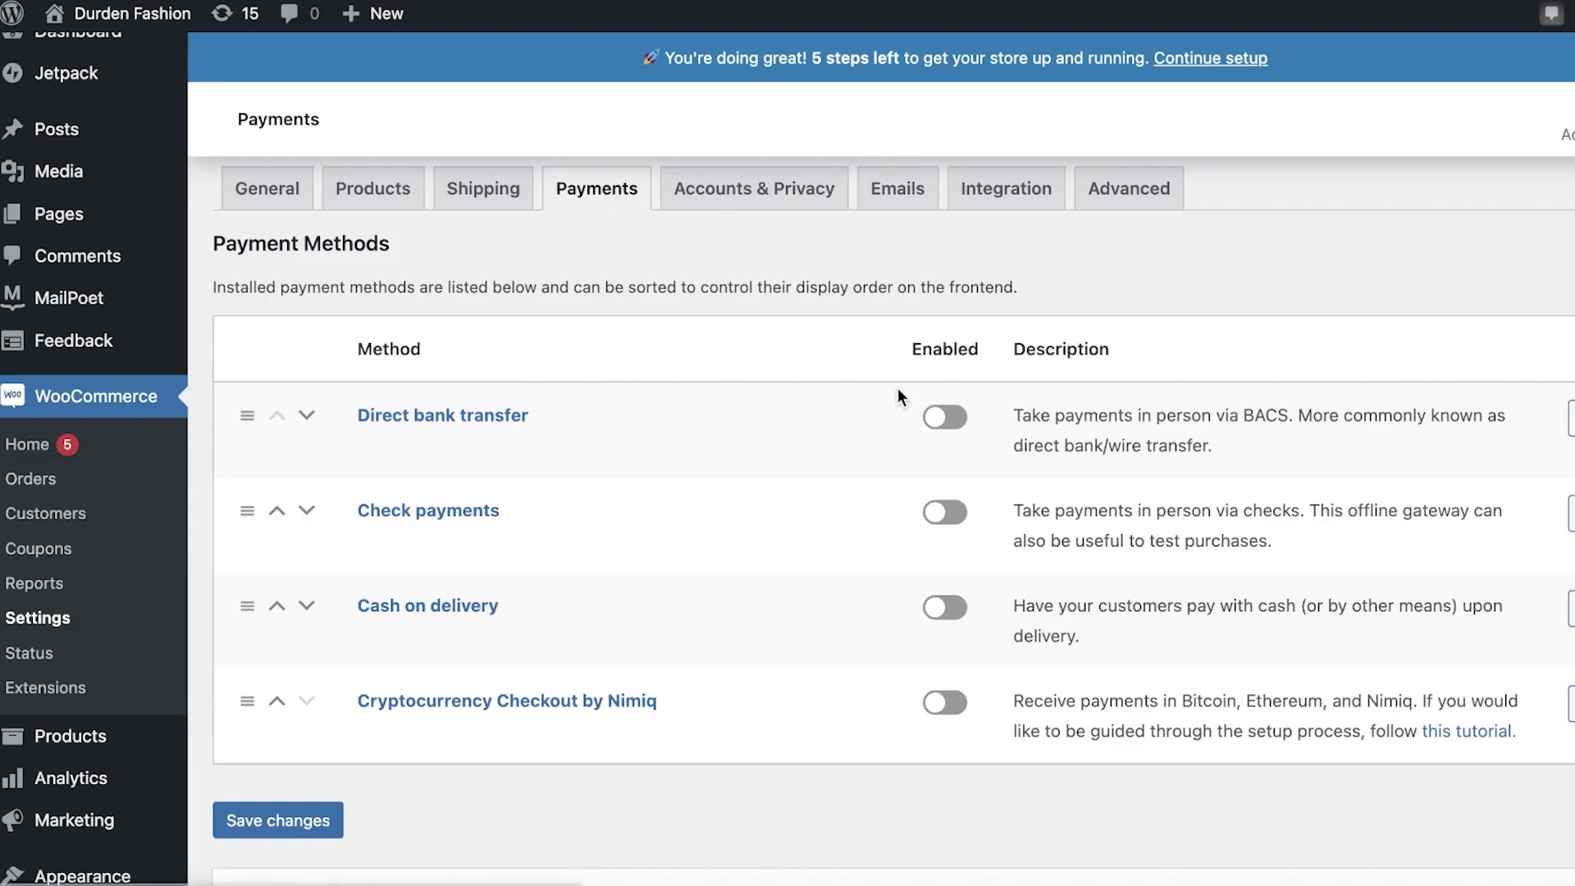
- Enable Direct bank transfer, Check payments, Cash on delivery and Cryptocurrency Checkout by Nimiq, then save
left_click(945, 417)
left_click(954, 528)
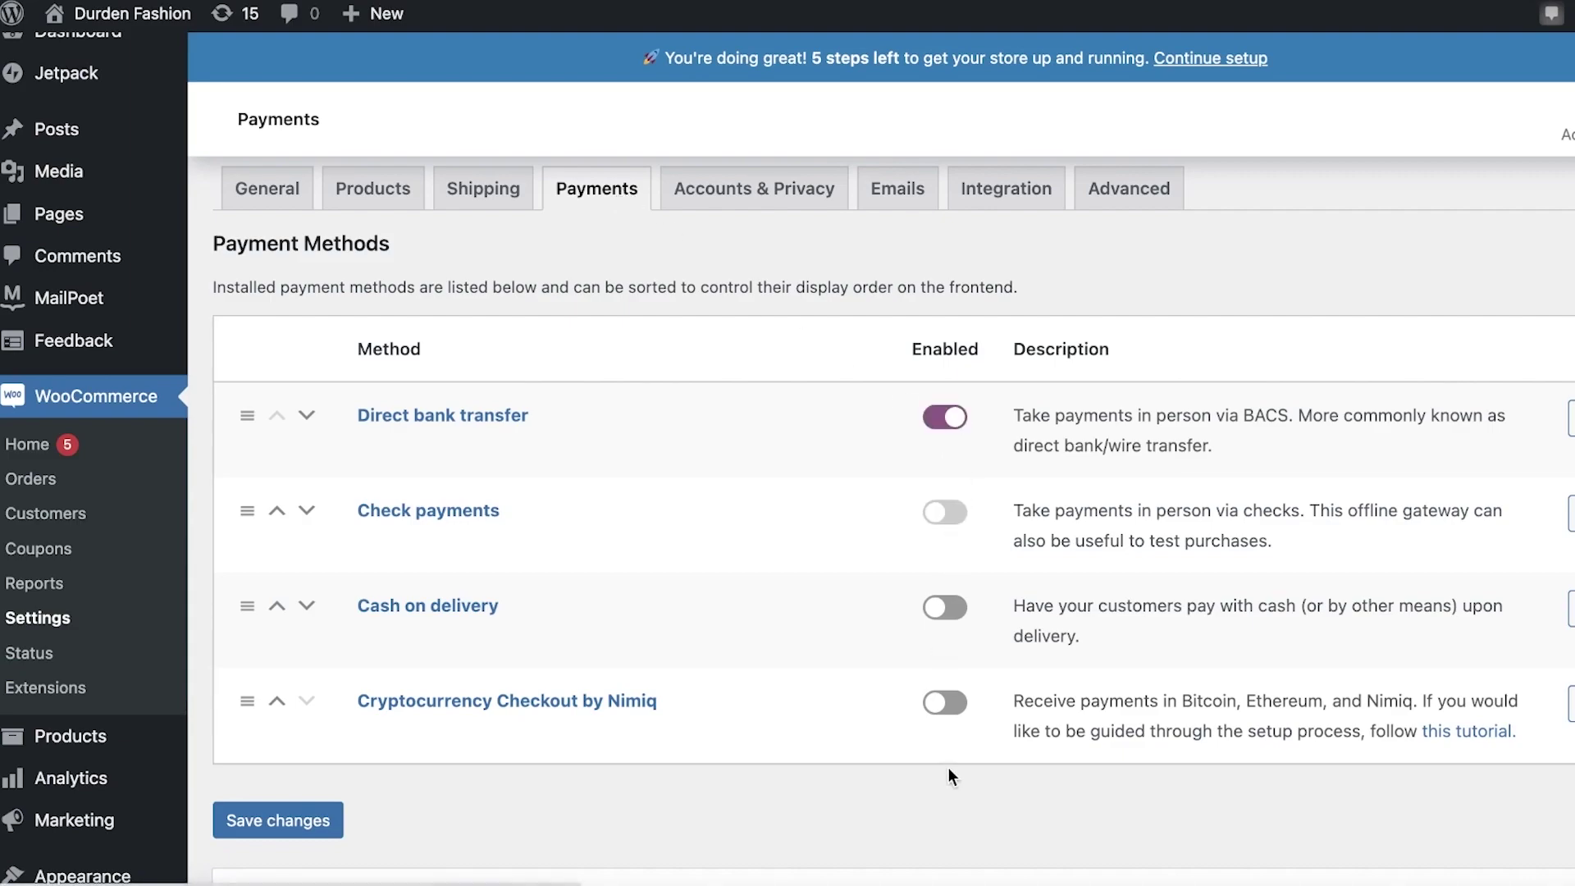
left_click(944, 607)
left_click(945, 702)
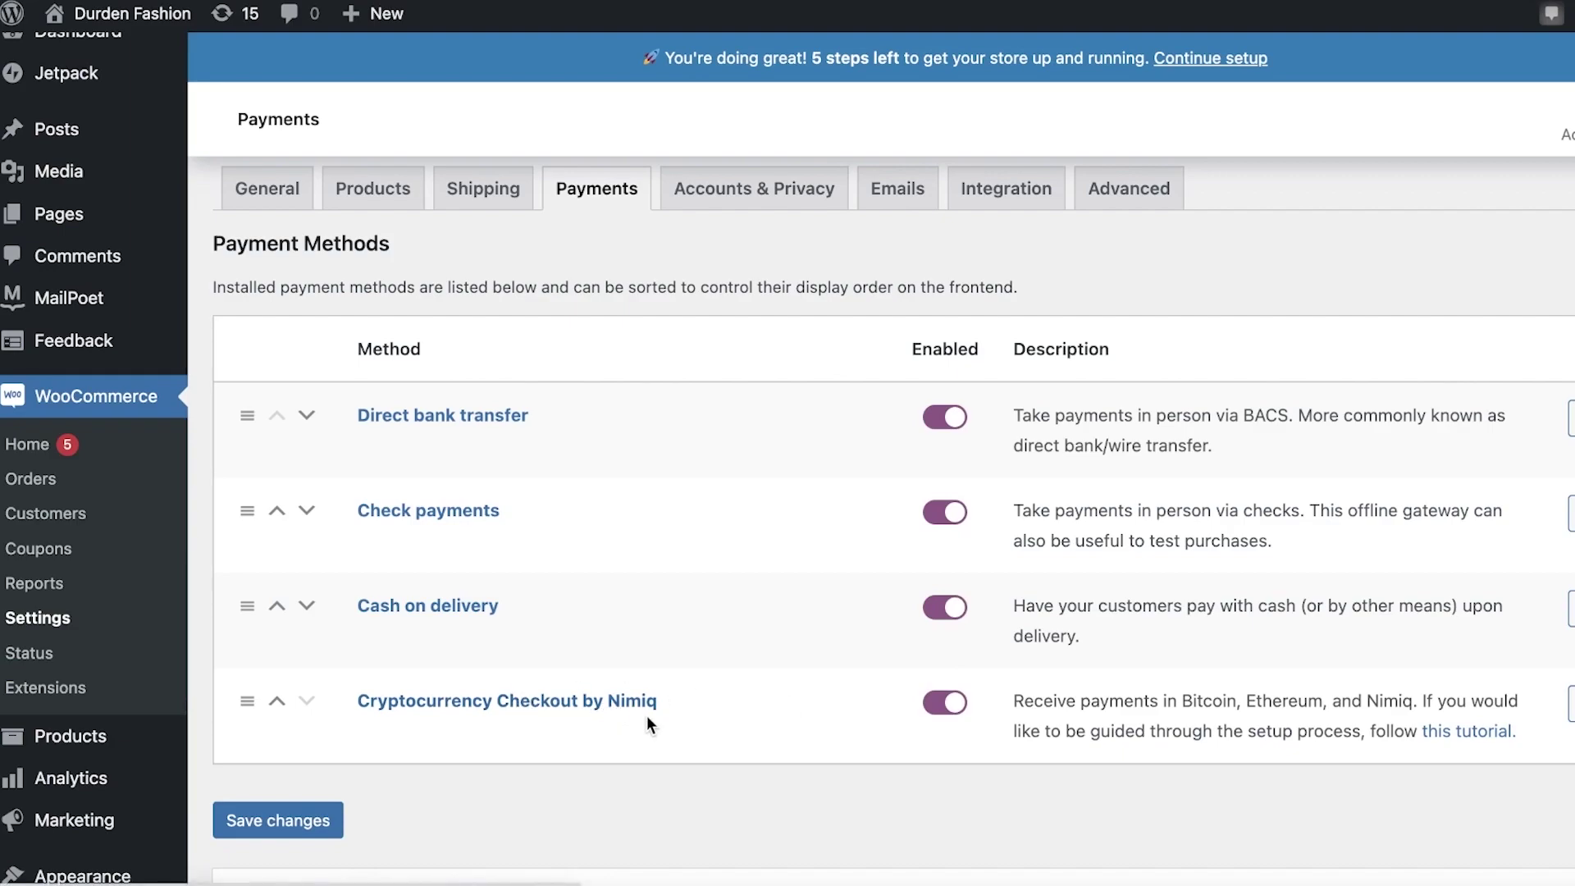
scroll(1116, 646, "down", 4)
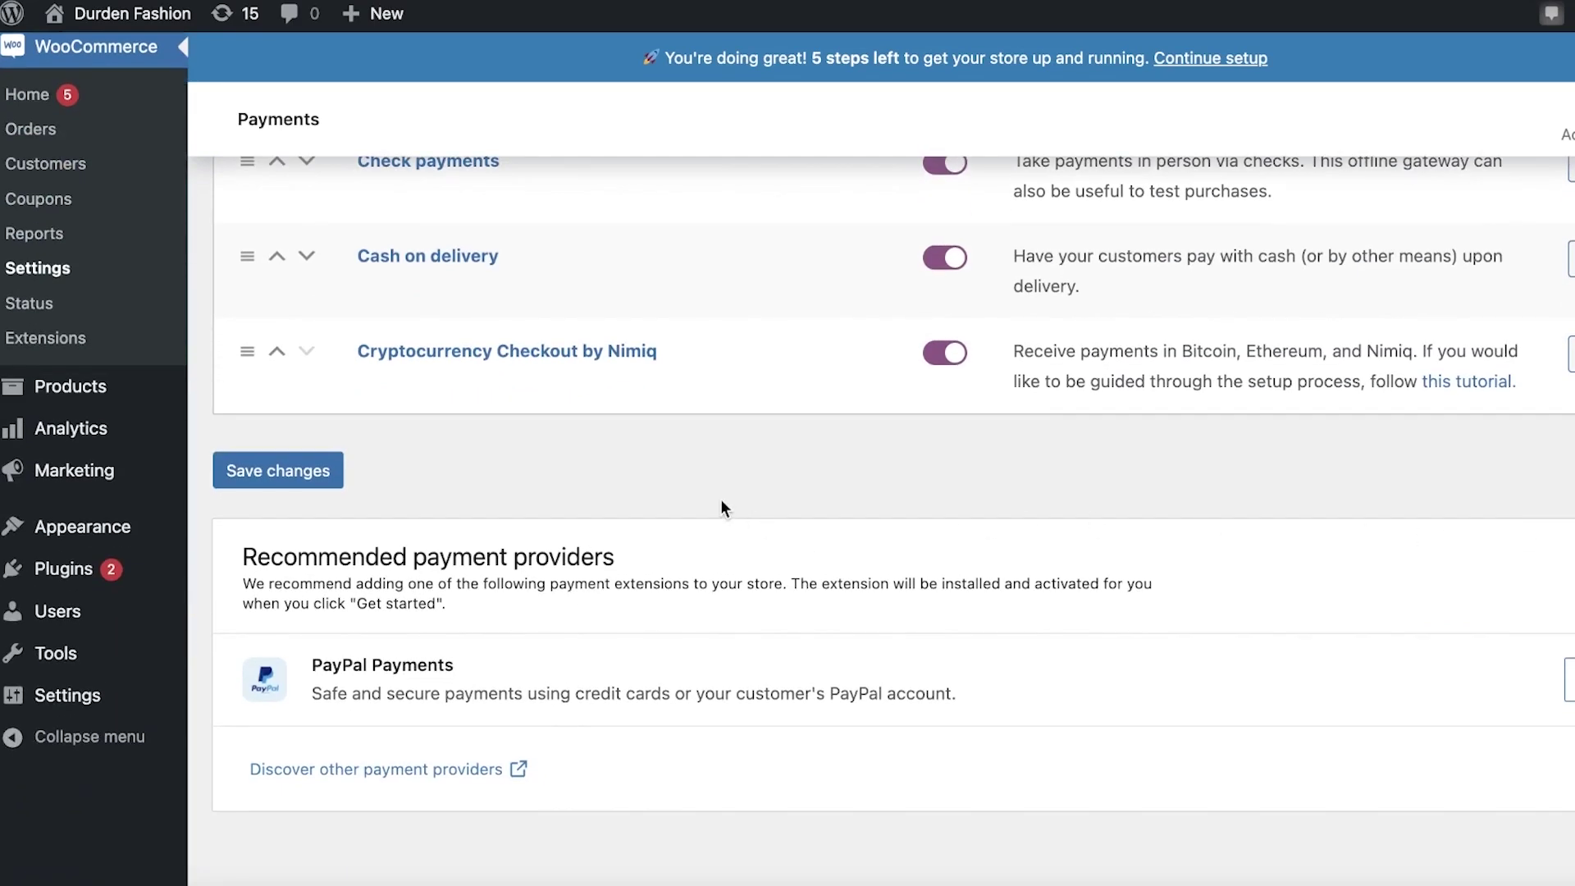
scroll(1040, 494, "up", 4)
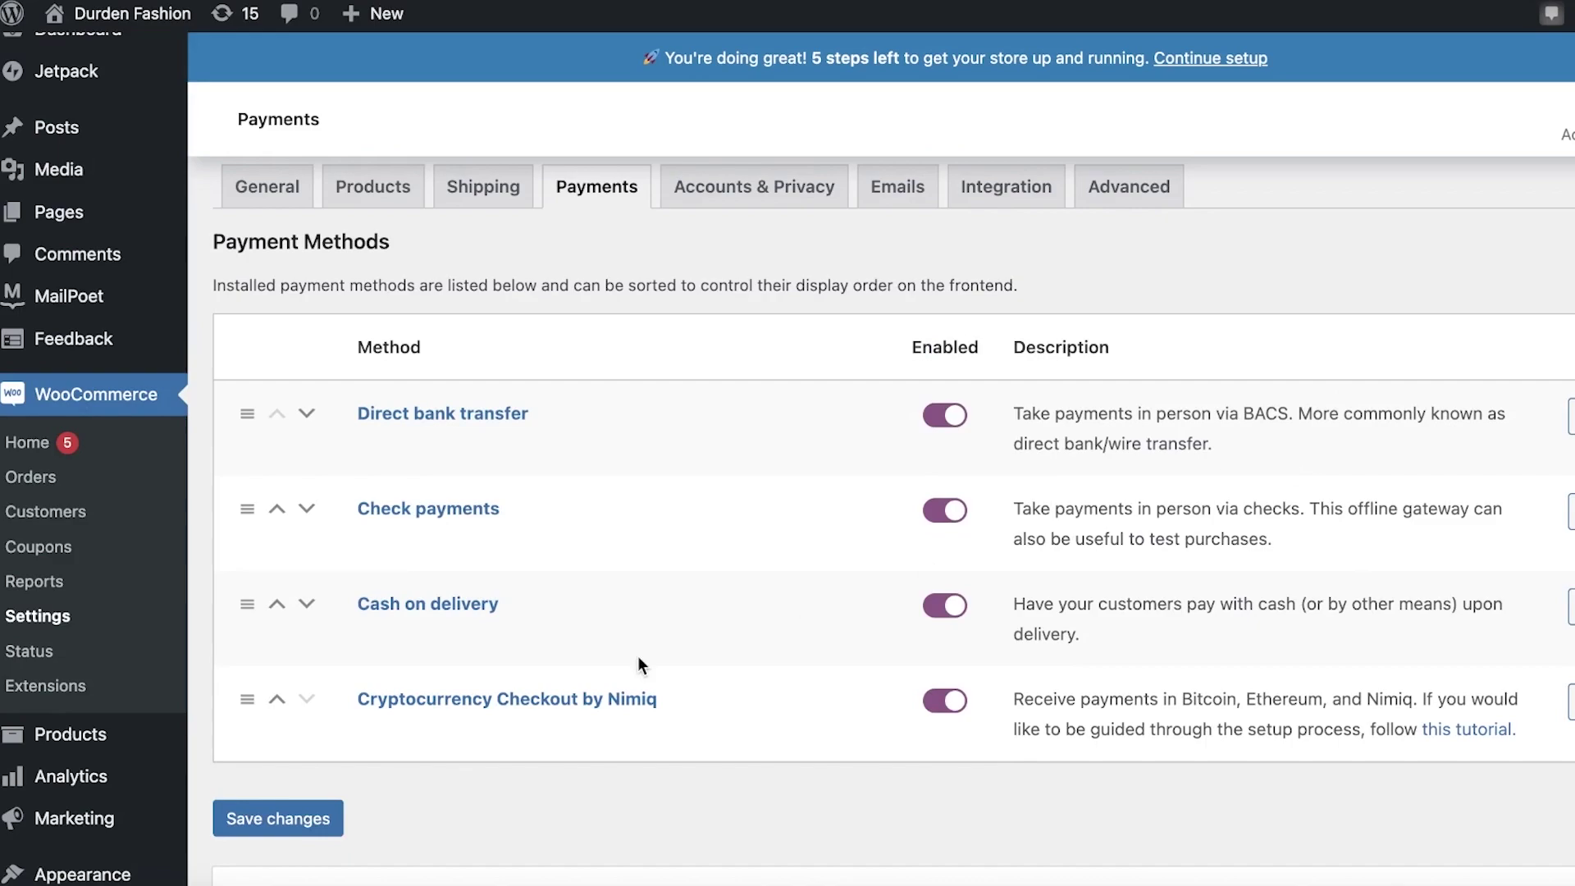
left_click(301, 823)
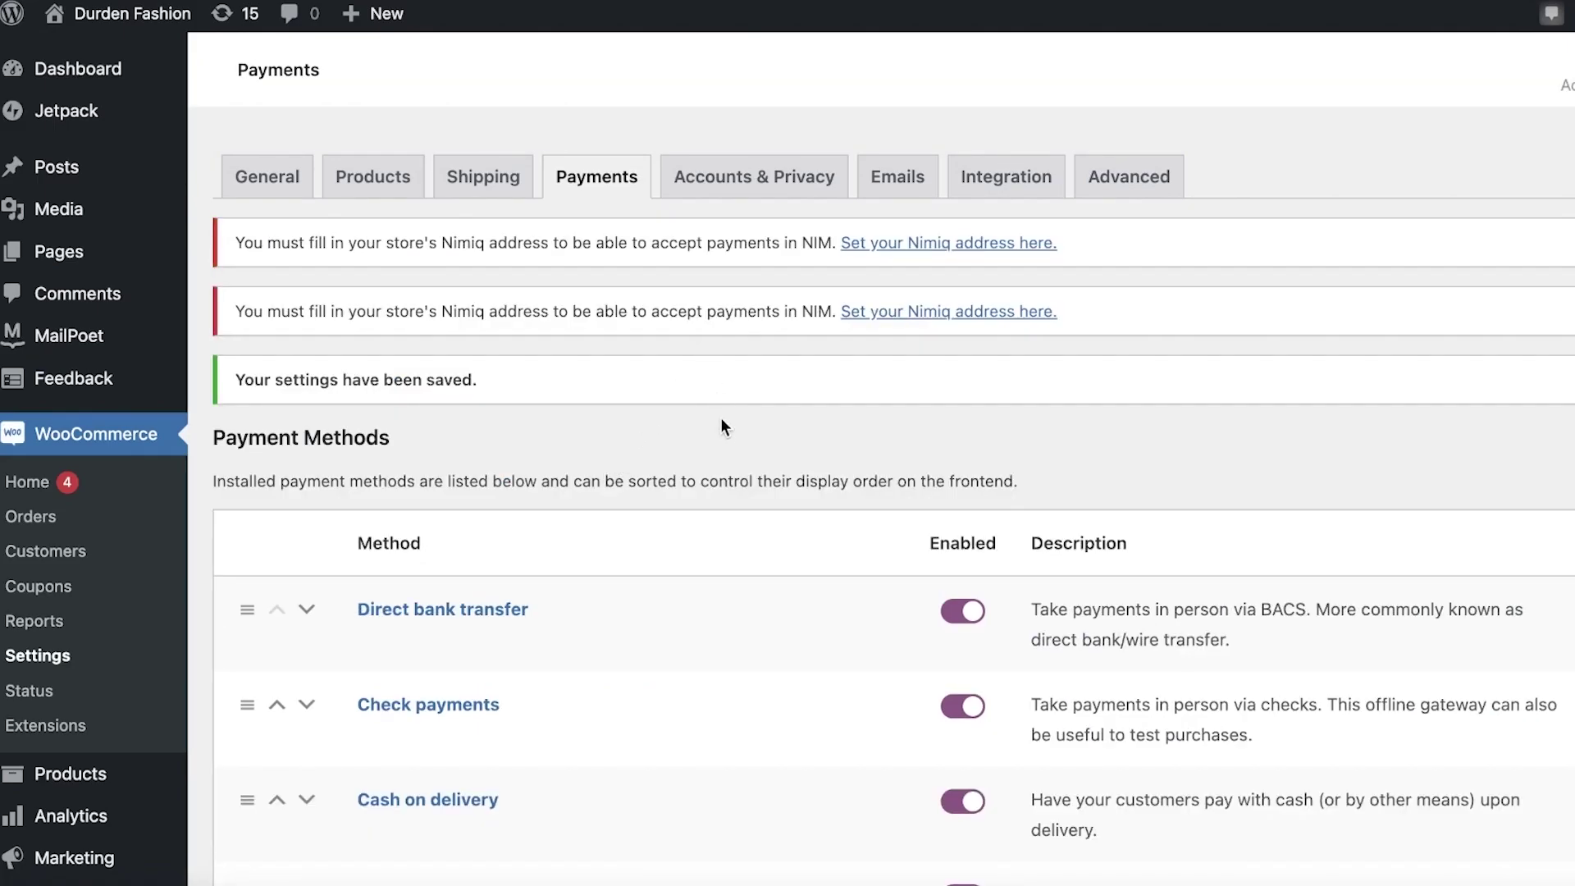
- Open the Cryptocurrency Checkout by Nimiq settings from the payment methods list
scroll(720, 426, "down", 5)
scroll(871, 415, "up", 6)
scroll(873, 416, "down", 6)
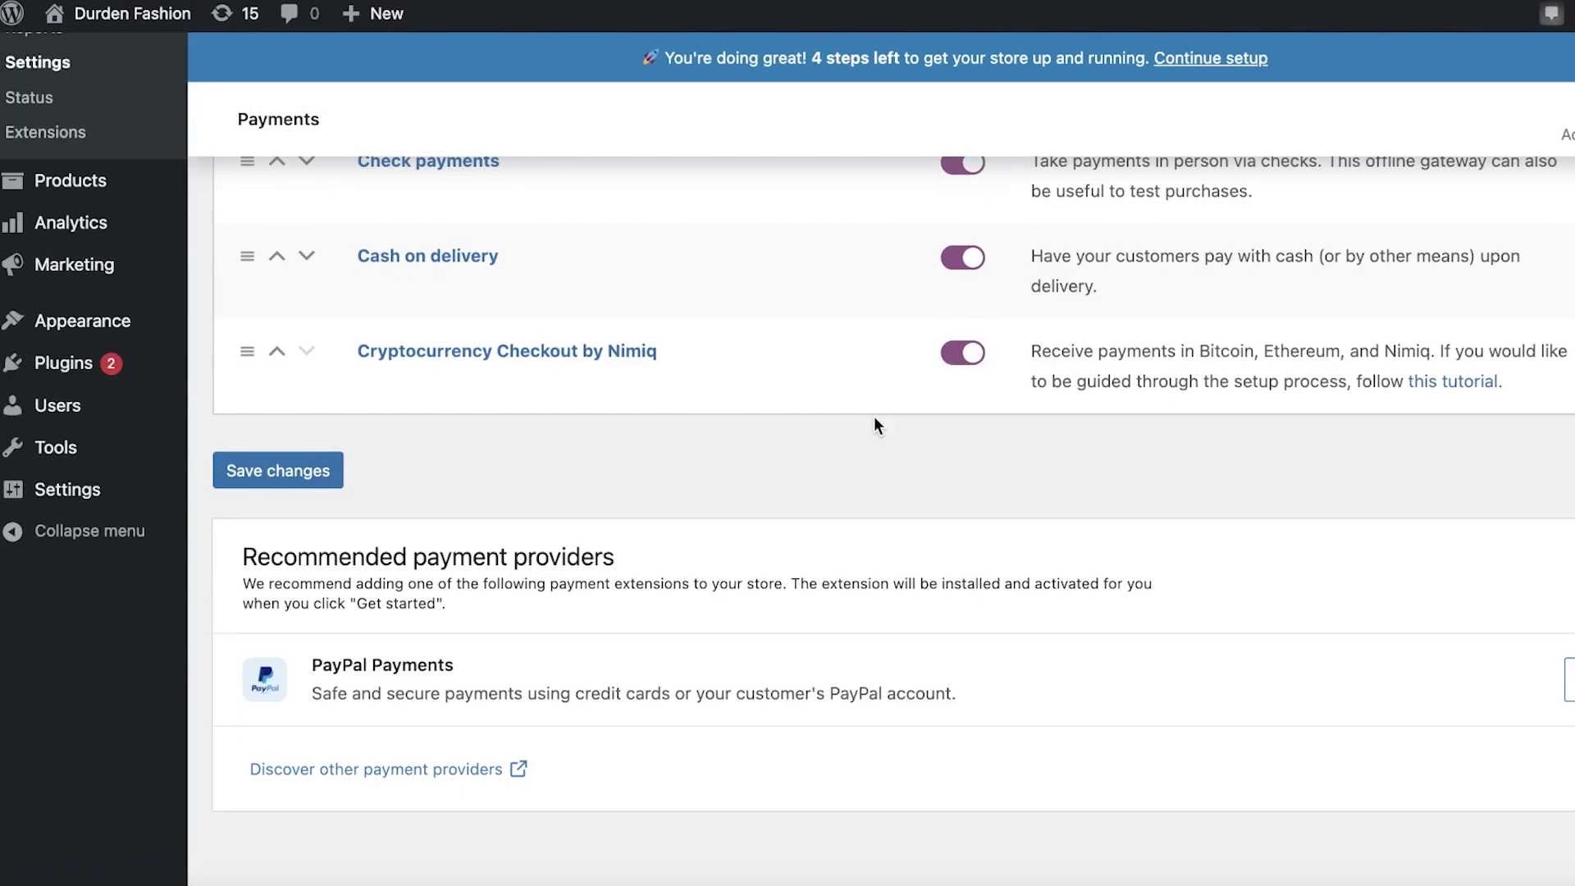
scroll(875, 416, "up", 6)
scroll(874, 416, "down", 7)
scroll(697, 426, "up", 2)
left_click(531, 419)
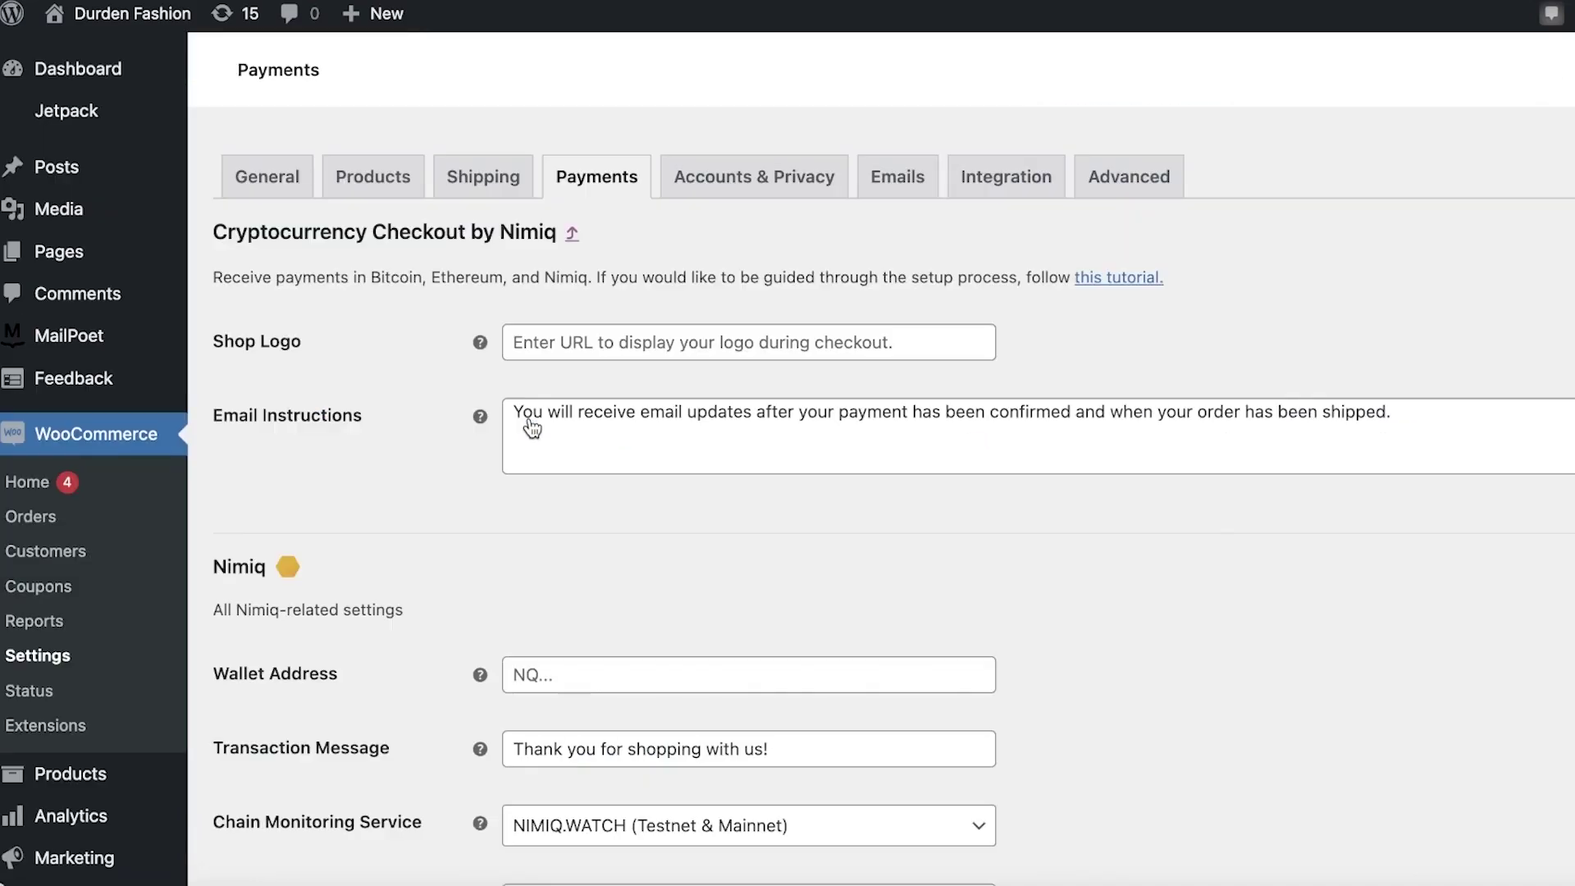
- Review the Ethereum chain monitoring service options, keeping Etherscan.io selected
scroll(531, 427, "down", 10)
scroll(531, 427, "down", 3)
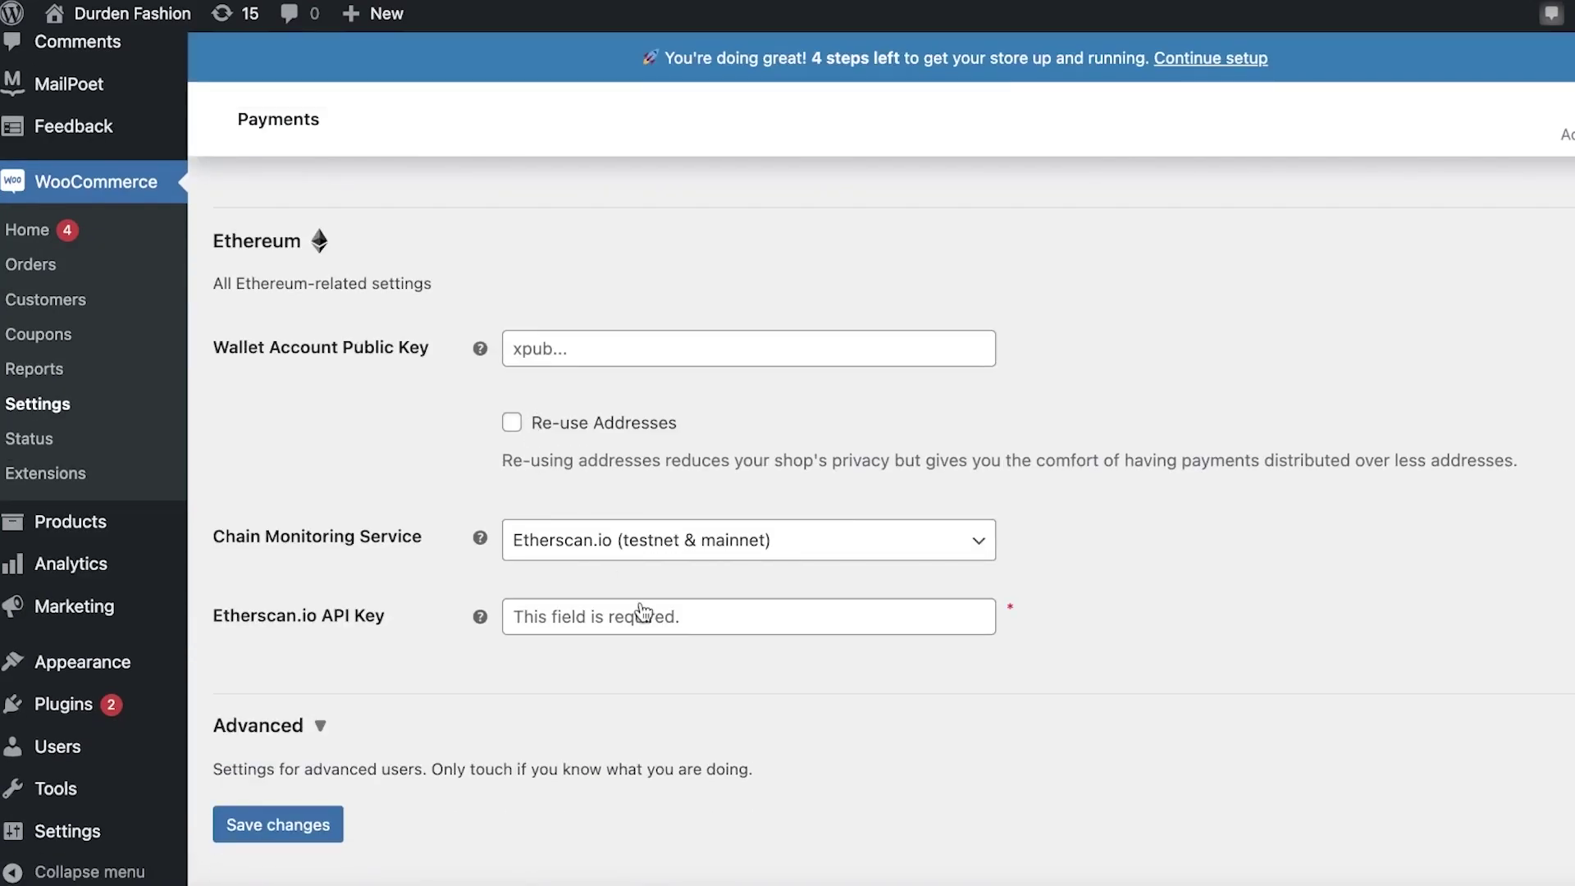
left_click(749, 538)
left_click(1189, 441)
scroll(1186, 441, "up", 10)
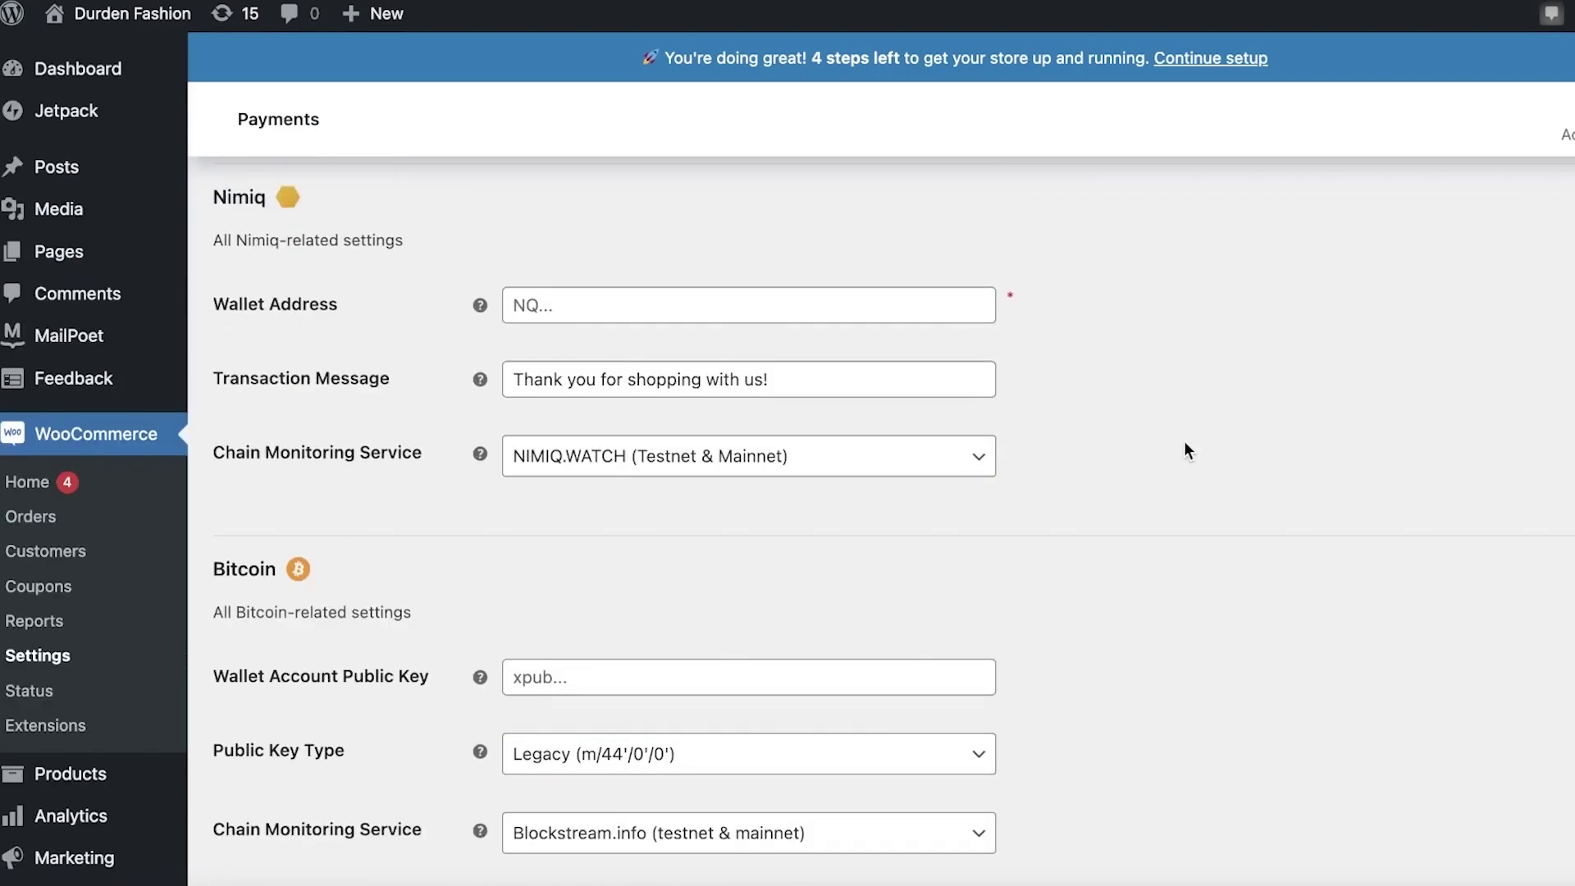
scroll(824, 479, "up", 6)
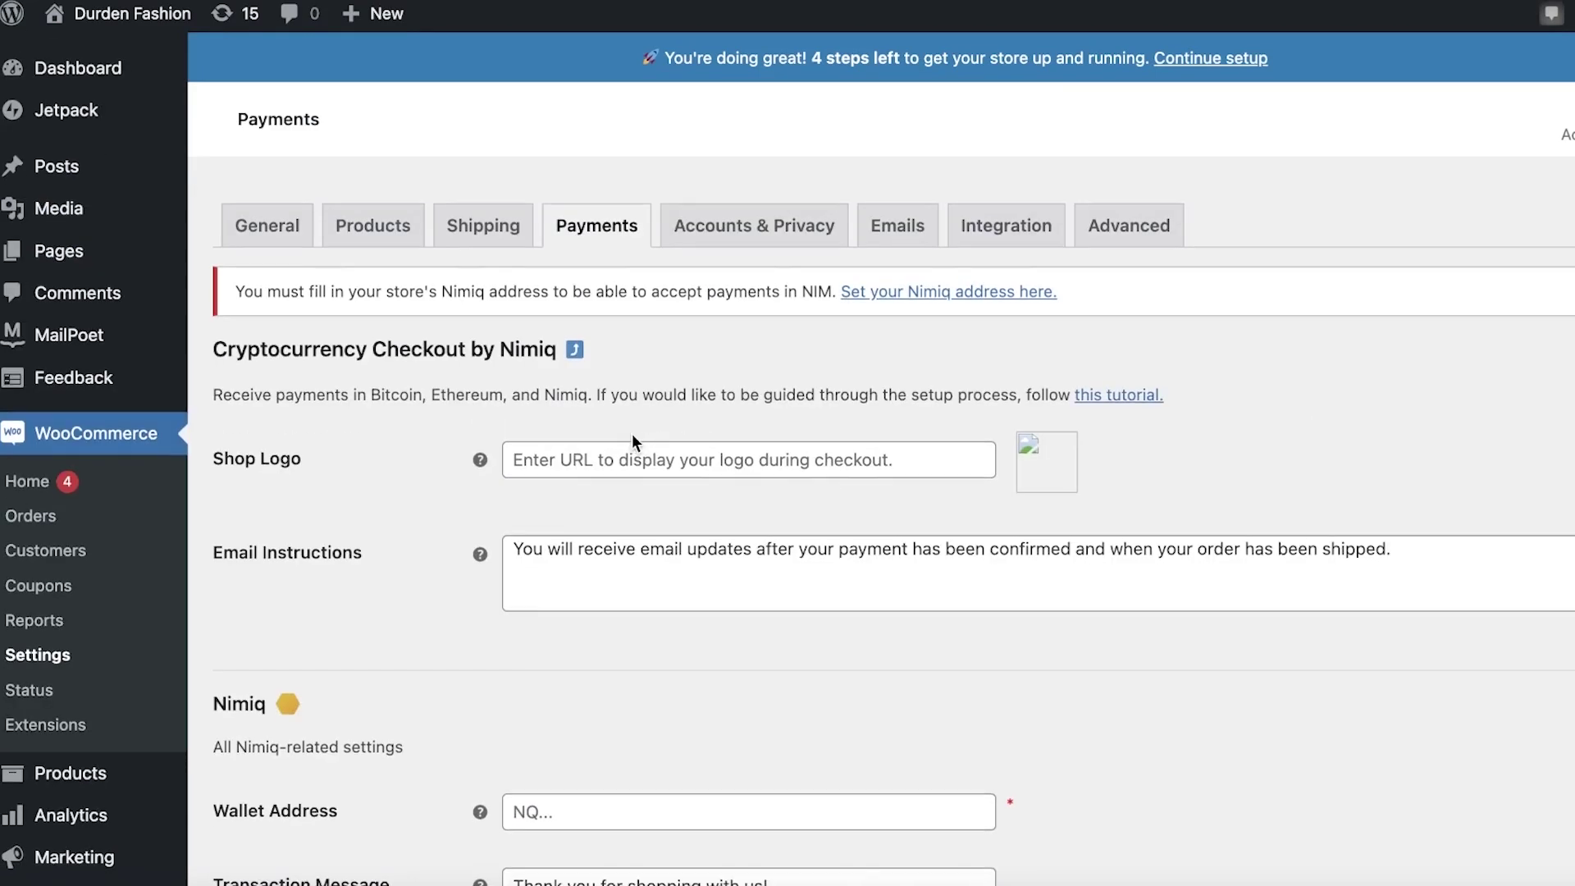
scroll(632, 438, "down", 3)
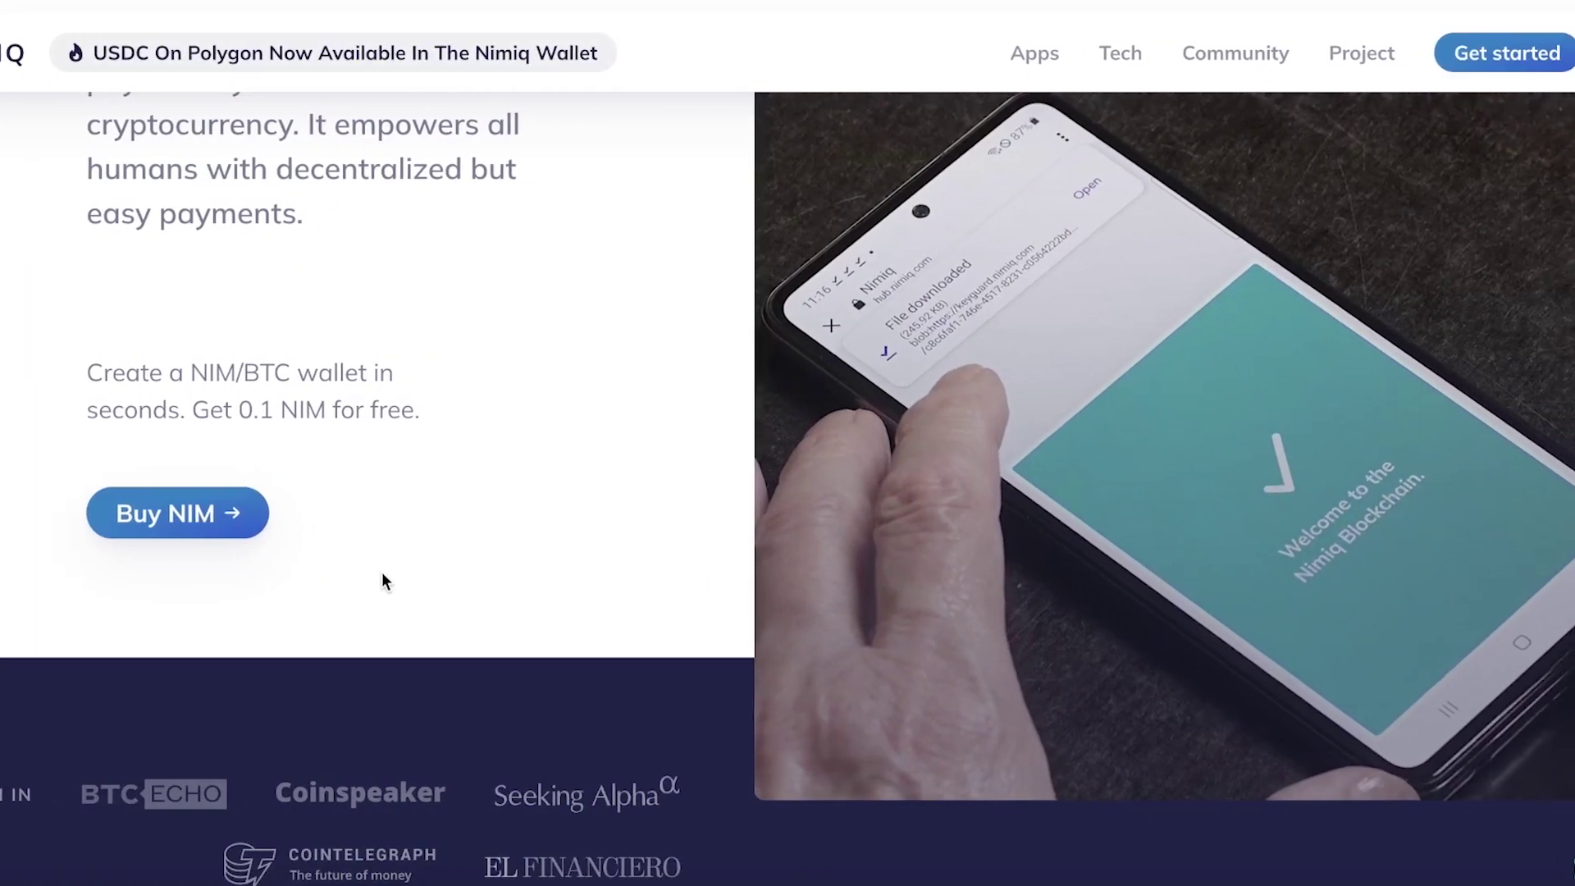
scroll(1085, 366, "up", 5)
mouse_move(1527, 53)
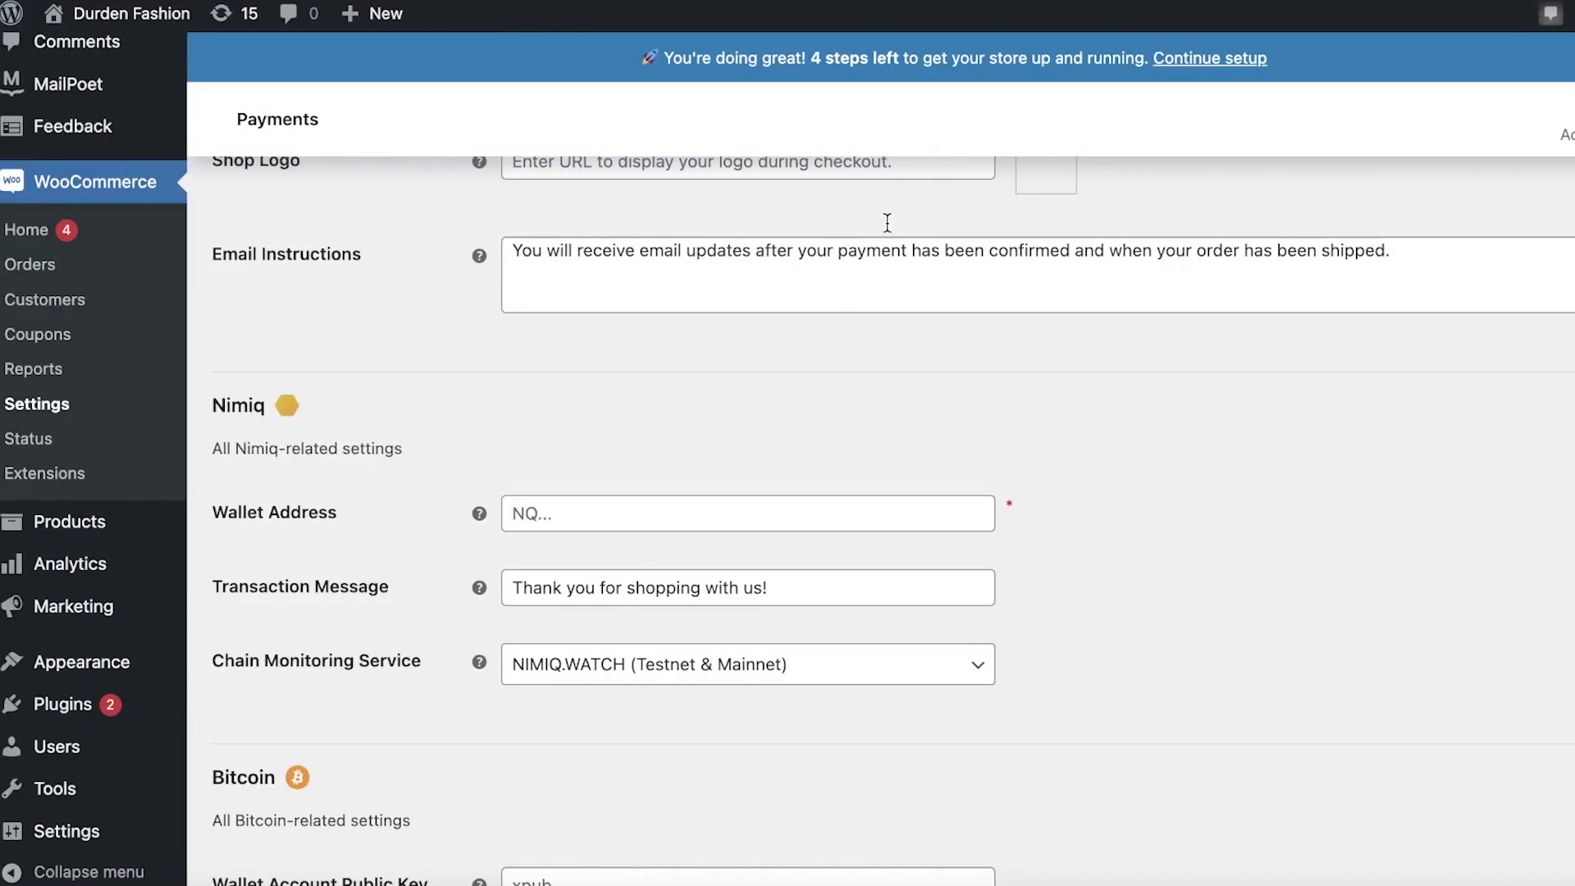
scroll(1159, 422, "down", 2)
scroll(1158, 410, "up", 5)
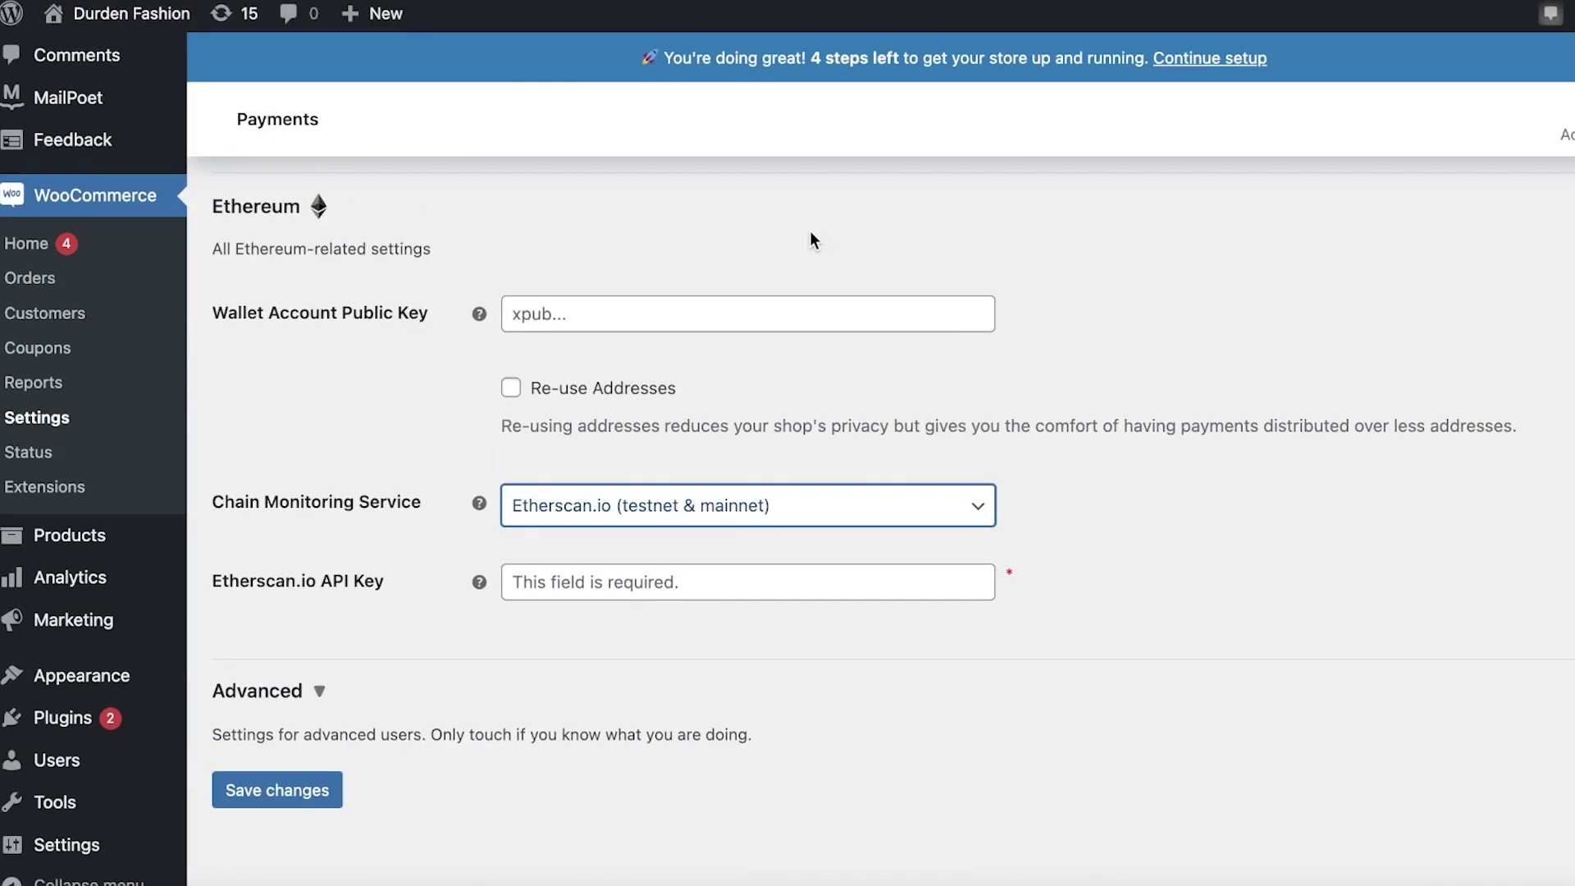
scroll(809, 230, "up", 4)
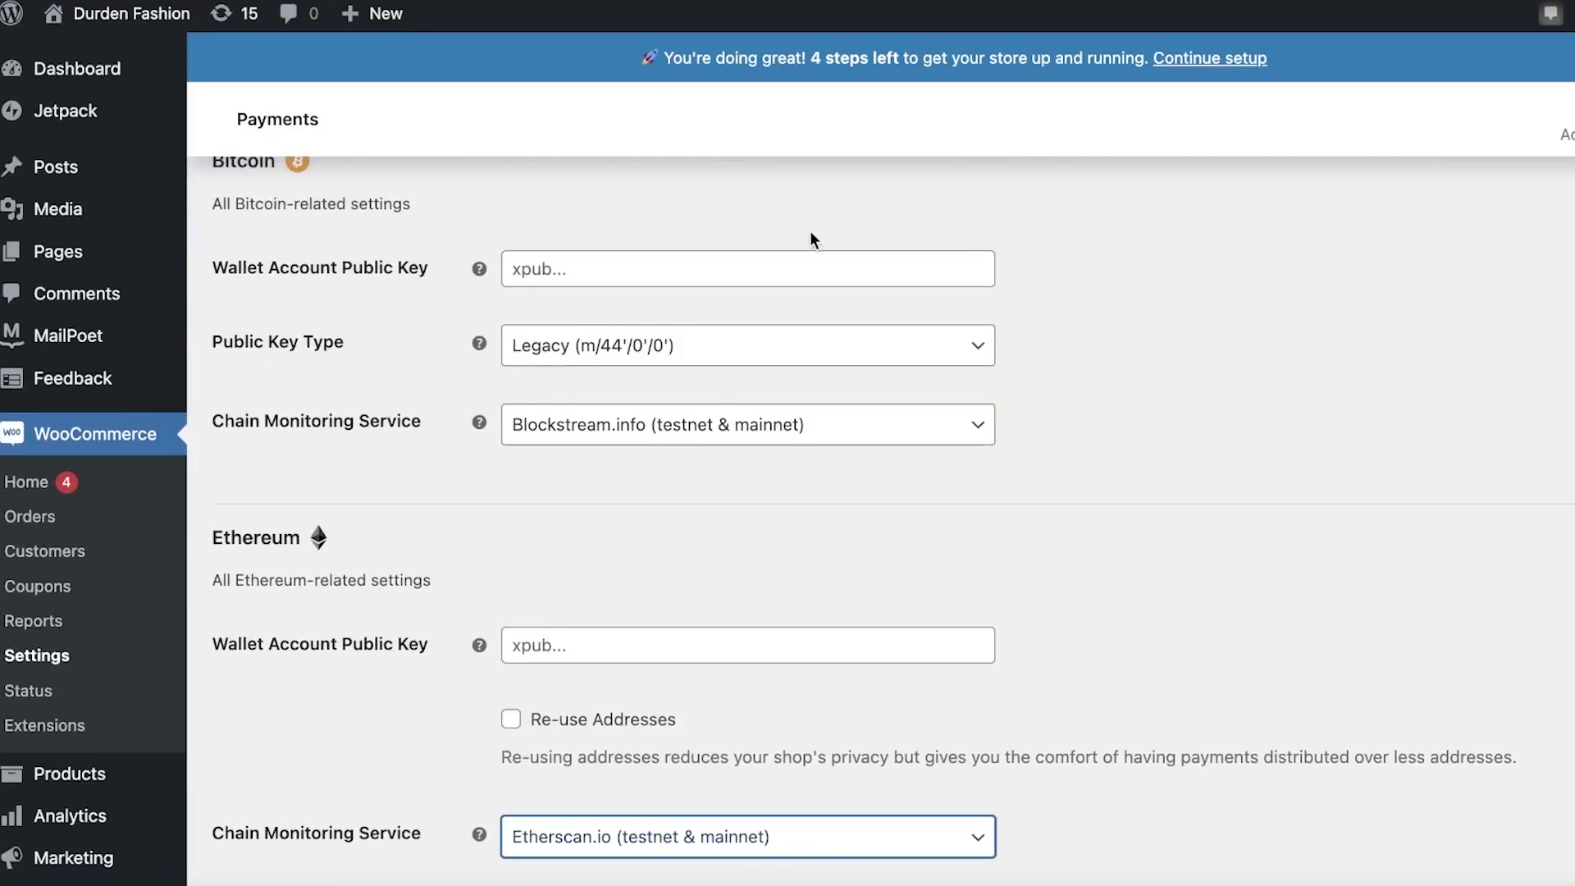